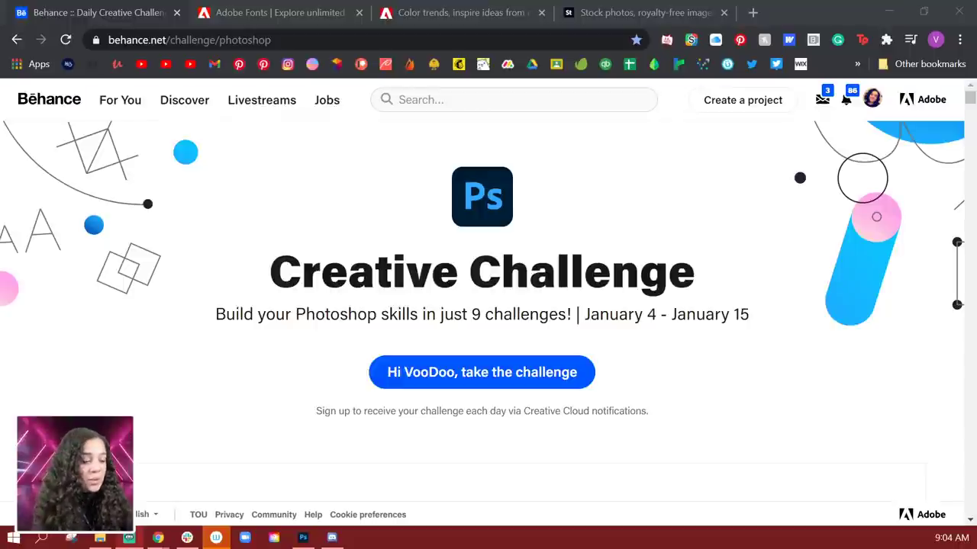
Step: Scroll past Explore Past Challenges and Next Steps, then back up to the 'How does it work?' steps
drag(969, 95, 969, 166)
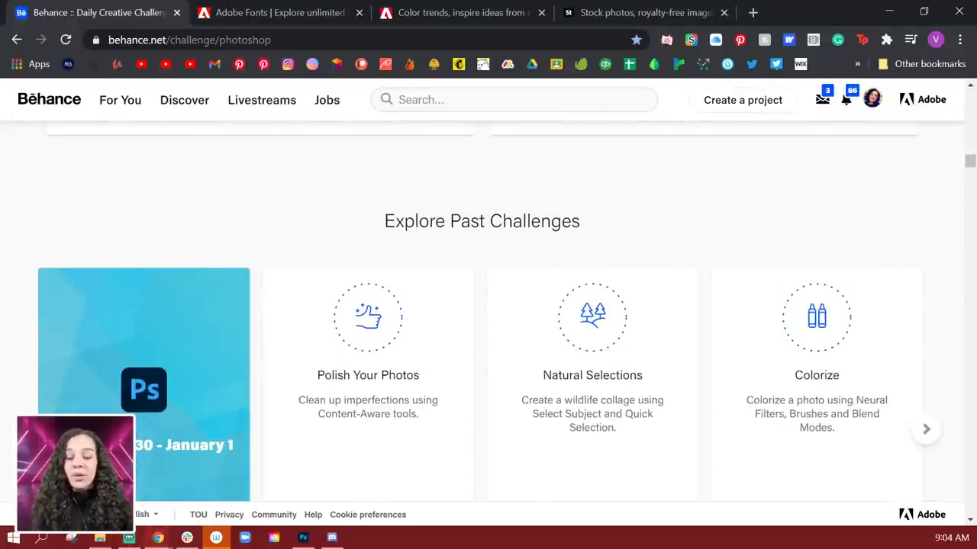
scroll(229, 276, down, 3)
scroll(229, 269, down, 5)
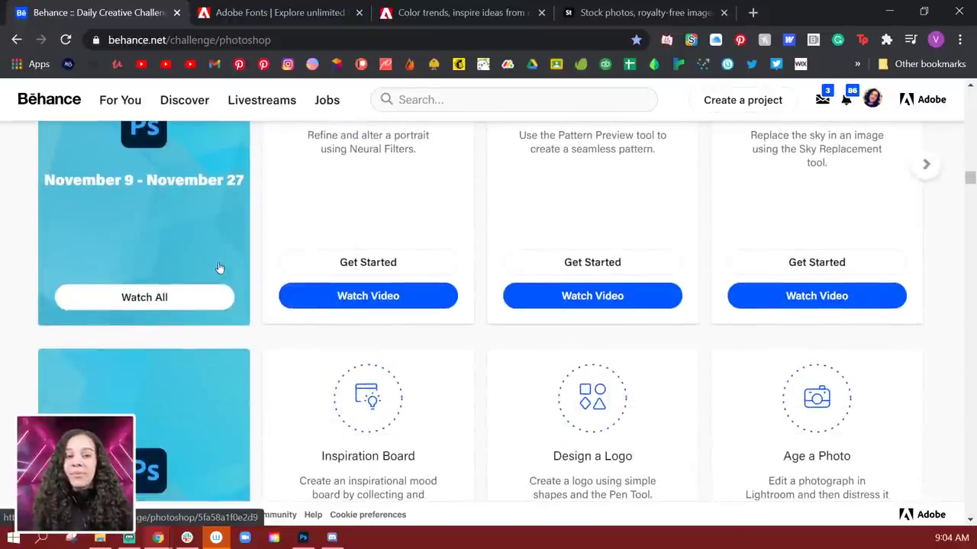
scroll(219, 268, down, 3)
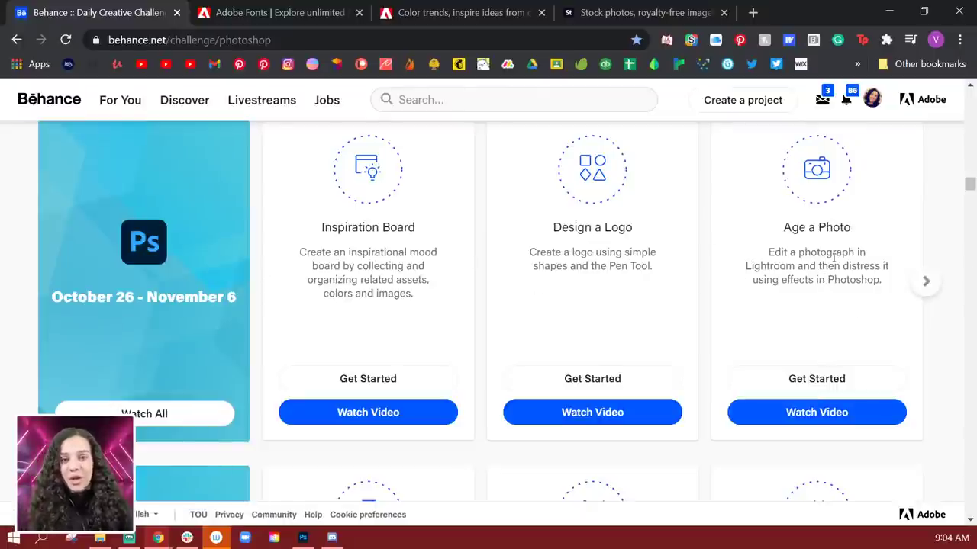
scroll(816, 275, down, 15)
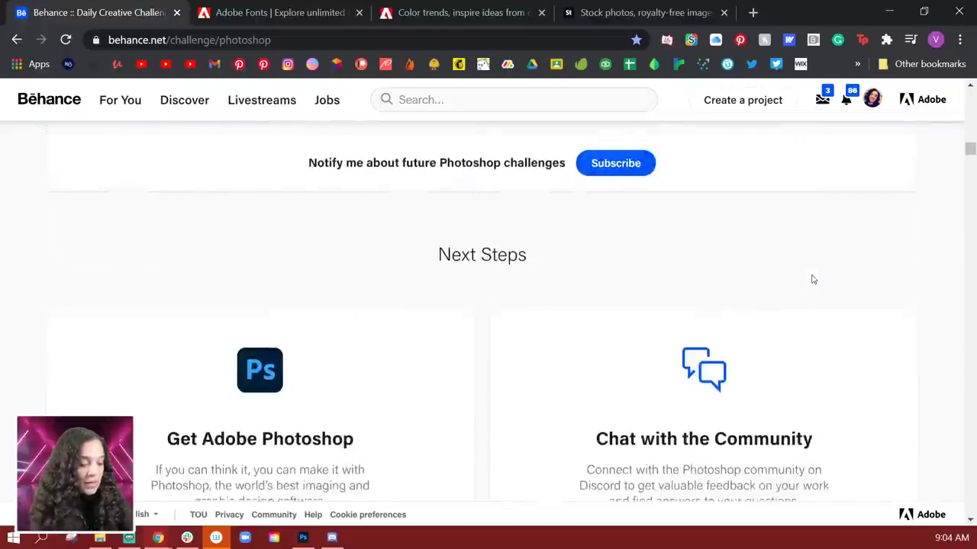
scroll(815, 279, up, 10)
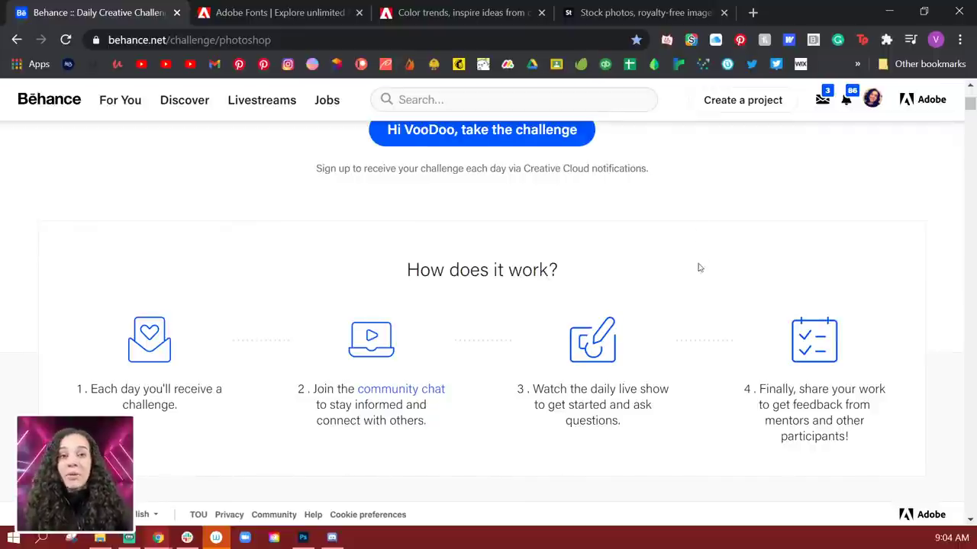
scroll(701, 278, down, 3)
scroll(701, 278, down, 2)
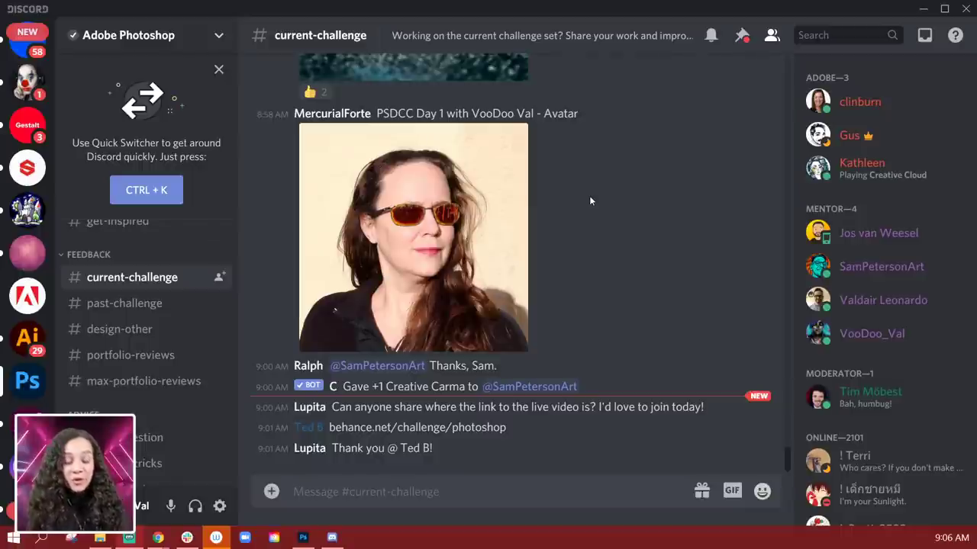
click(450, 216)
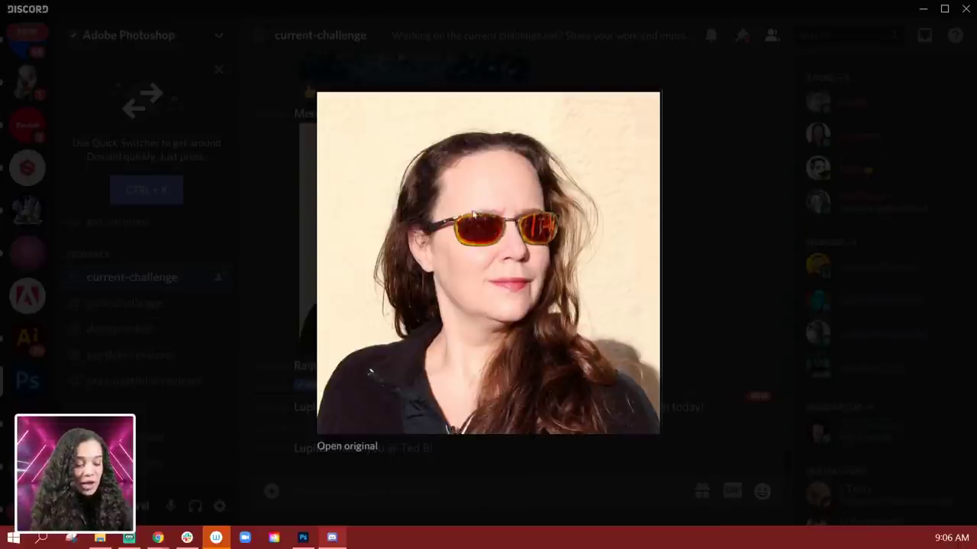
click(733, 180)
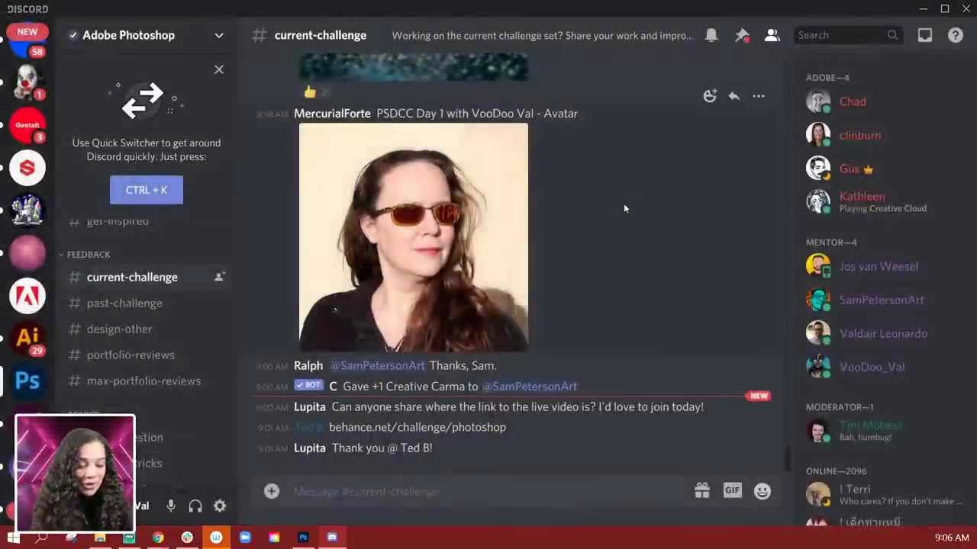
scroll(624, 203, up, 2)
scroll(624, 203, up, 3)
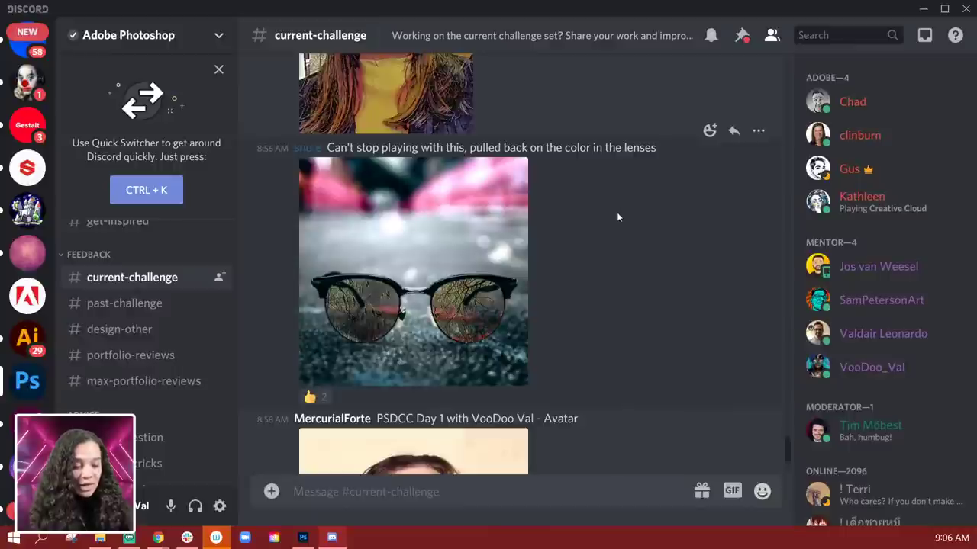
scroll(509, 247, up, 1)
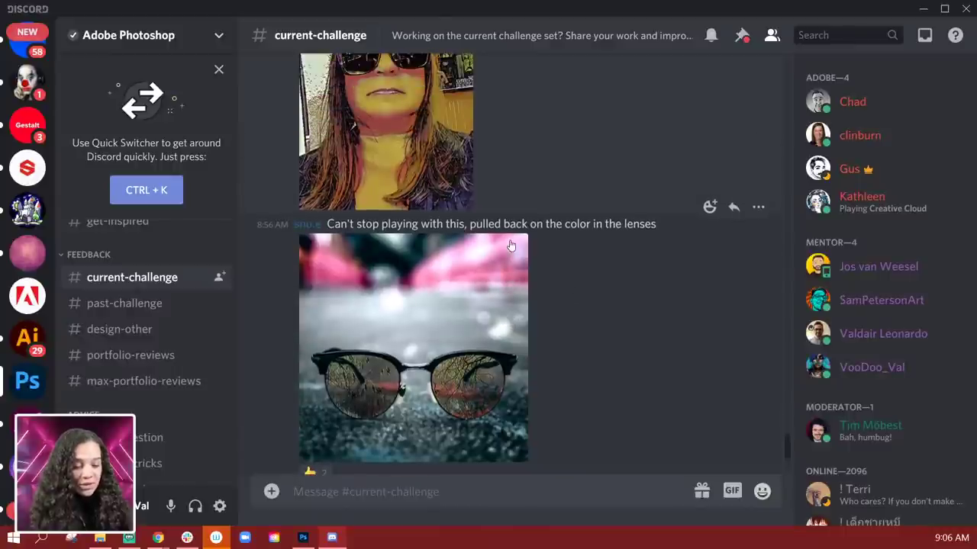
scroll(476, 332, up, 10)
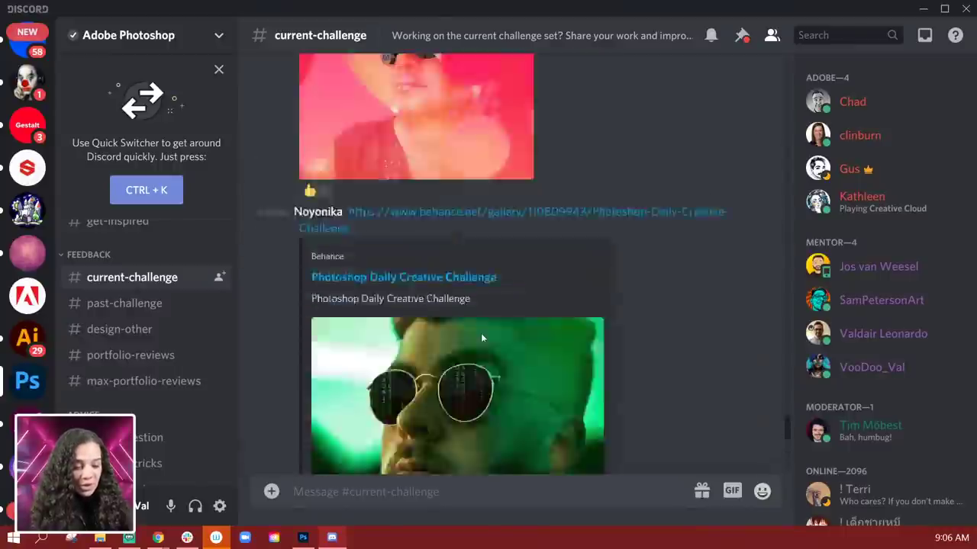
scroll(538, 345, up, 6)
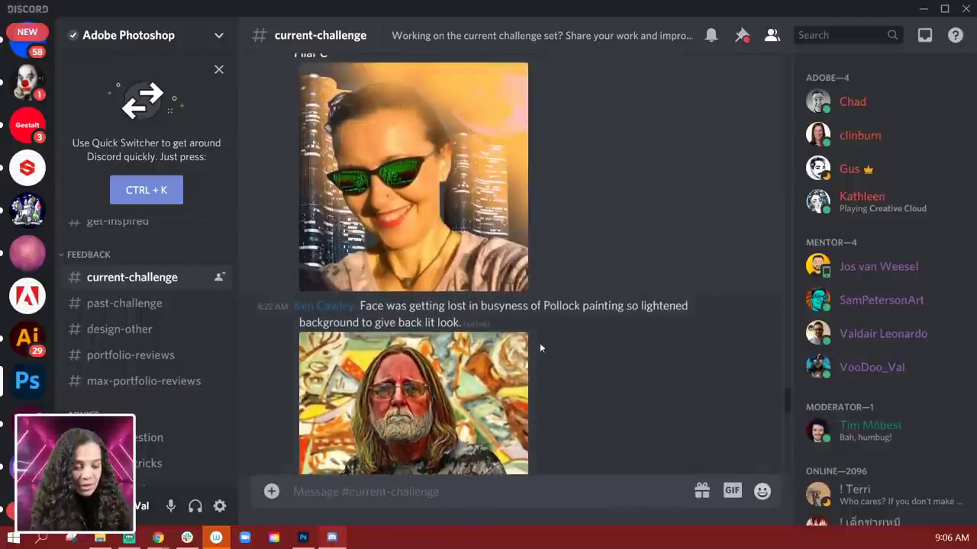
scroll(543, 344, down, 10)
scroll(548, 347, down, 5)
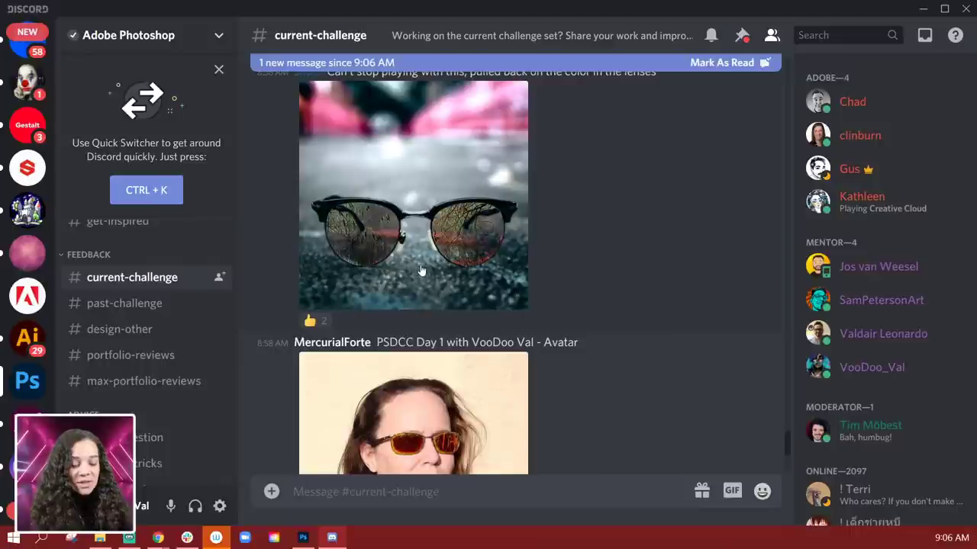
scroll(420, 269, up, 2)
click(420, 312)
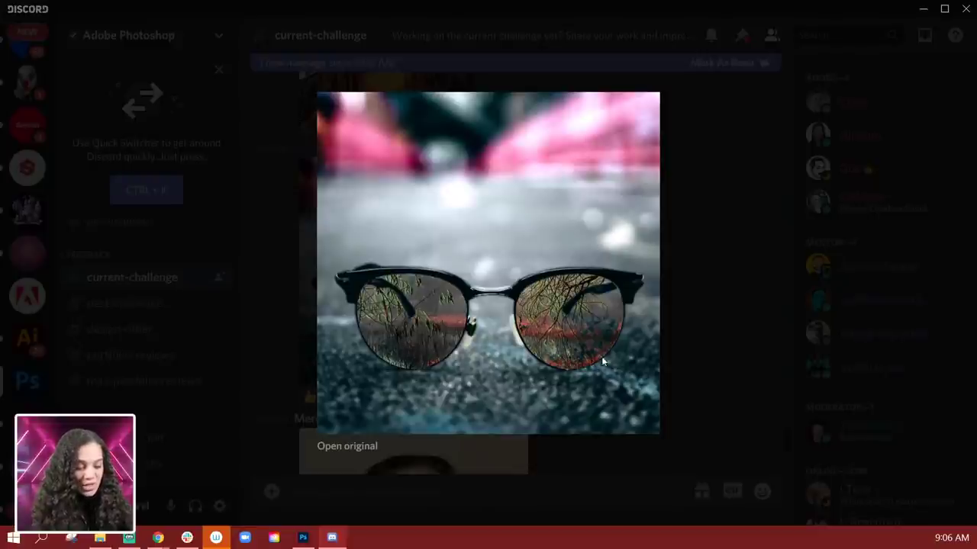
click(694, 306)
scroll(533, 270, up, 4)
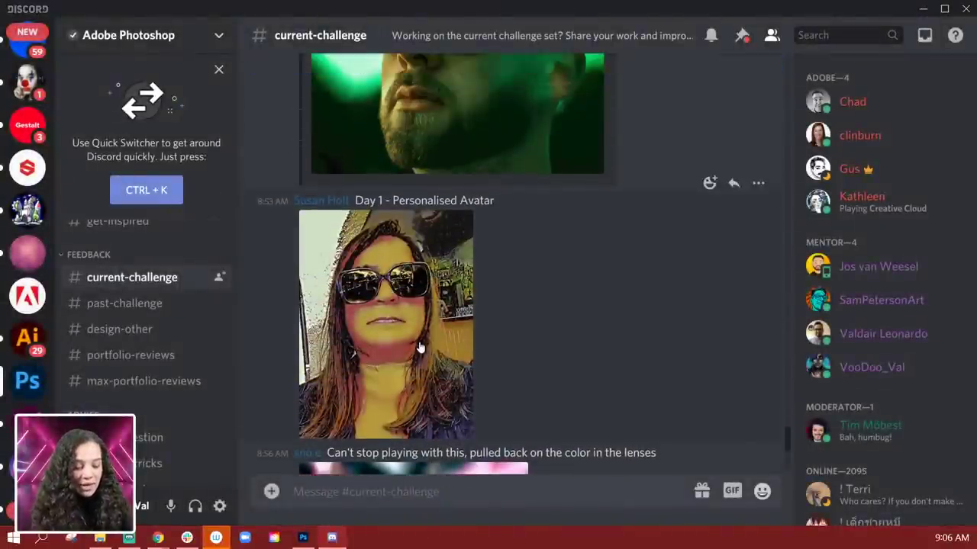
click(422, 347)
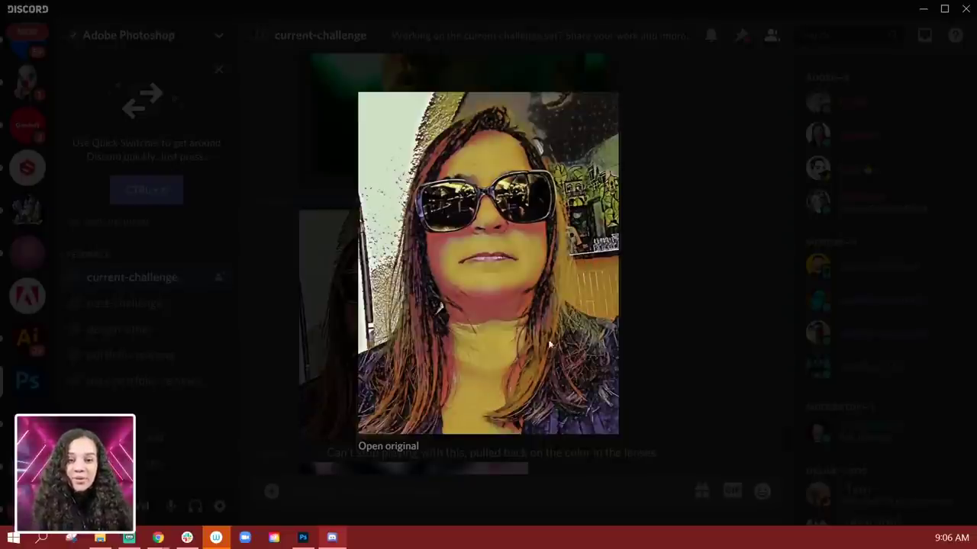
click(692, 290)
scroll(675, 292, up, 3)
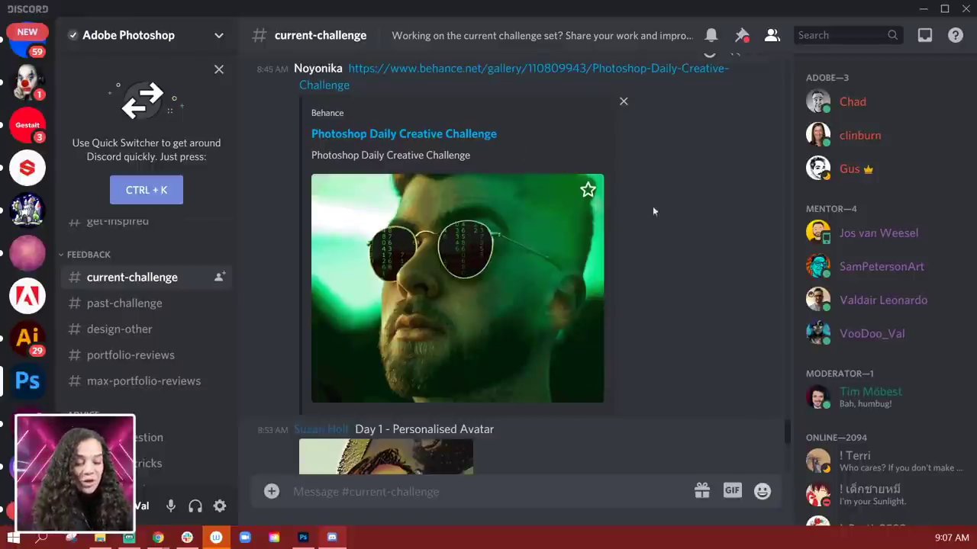
scroll(565, 347, up, 3)
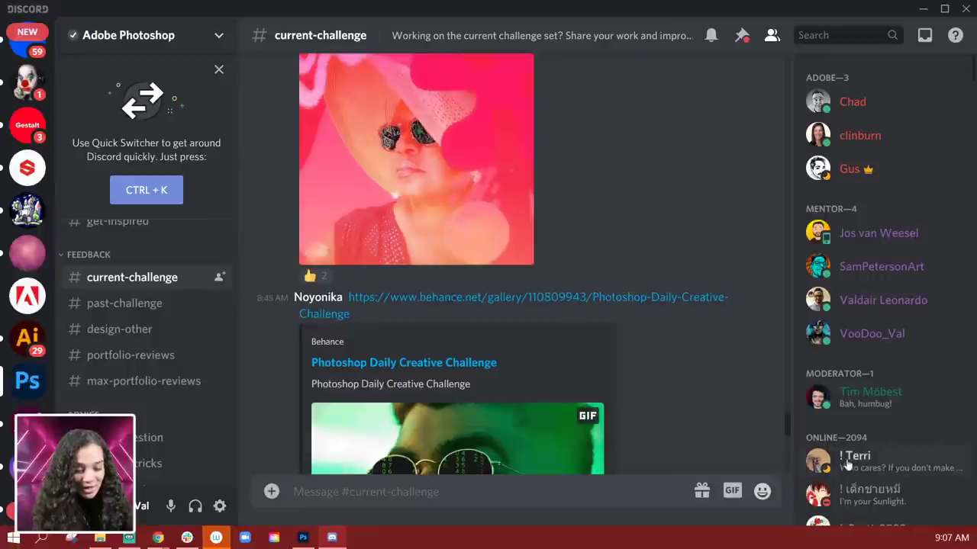
scroll(341, 296, up, 2)
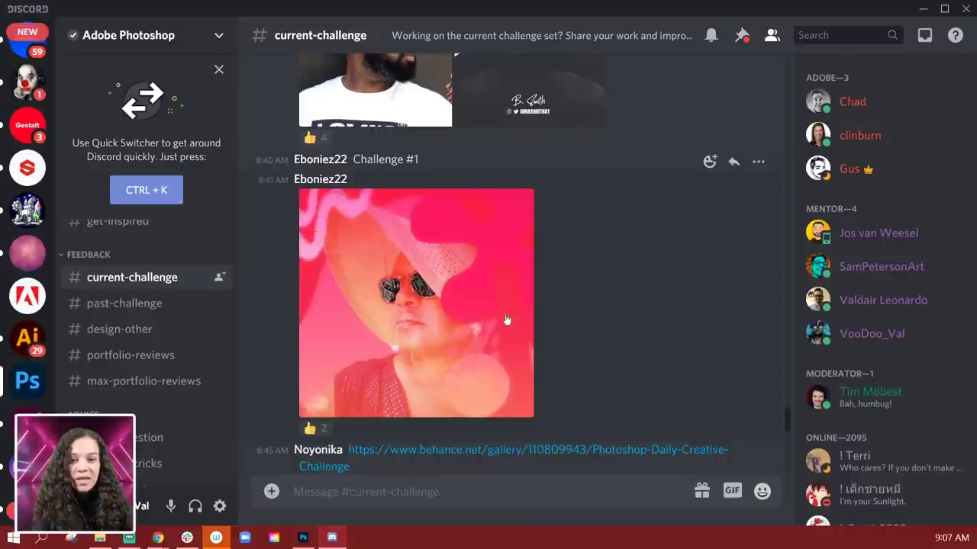
scroll(548, 265, up, 3)
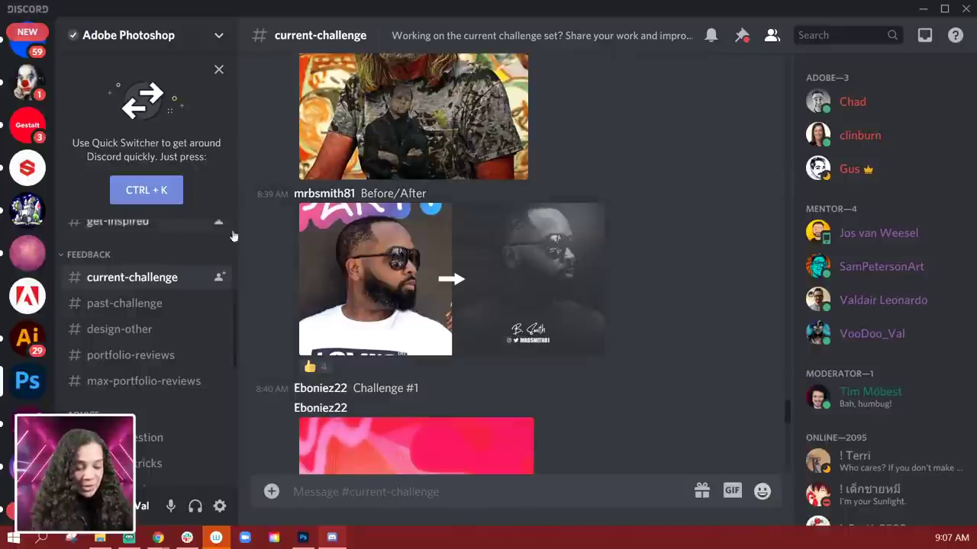
click(445, 268)
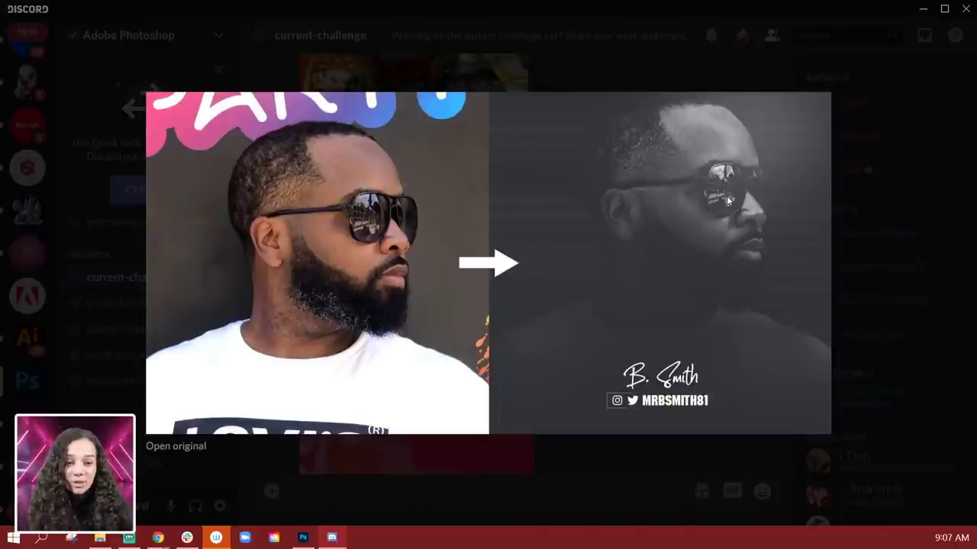
click(850, 170)
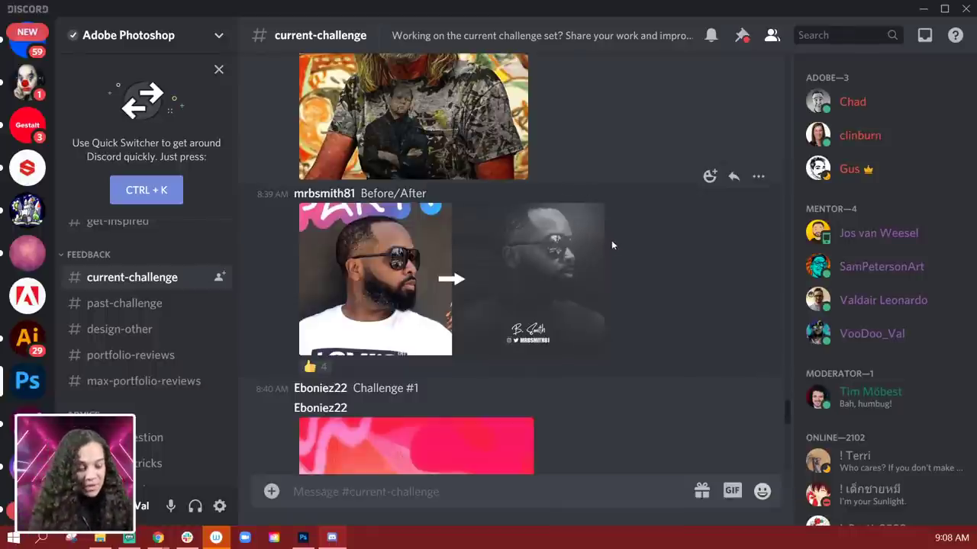
scroll(611, 243, up, 5)
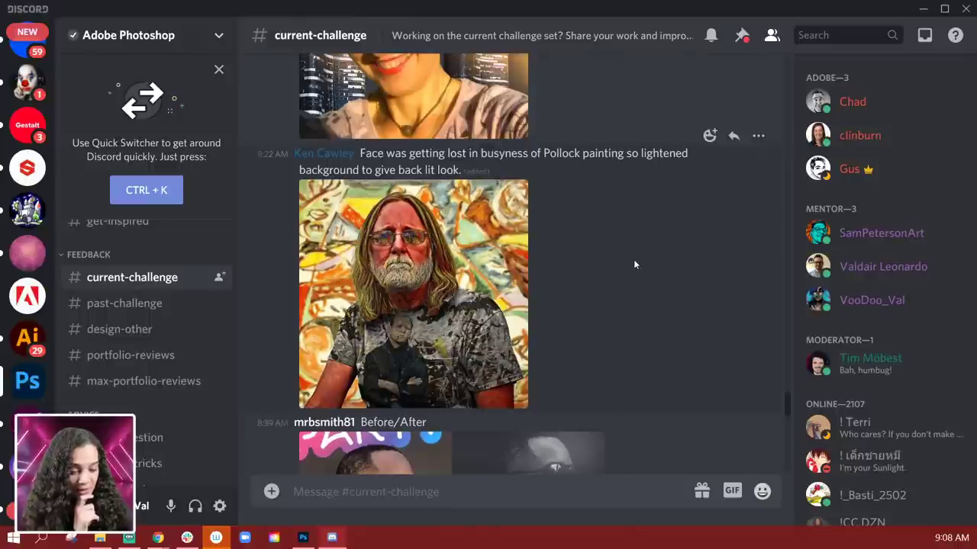
Step: View the Pollock-style portrait enlarged in Discord, then close it
scroll(633, 259, up, 2)
scroll(633, 259, down, 2)
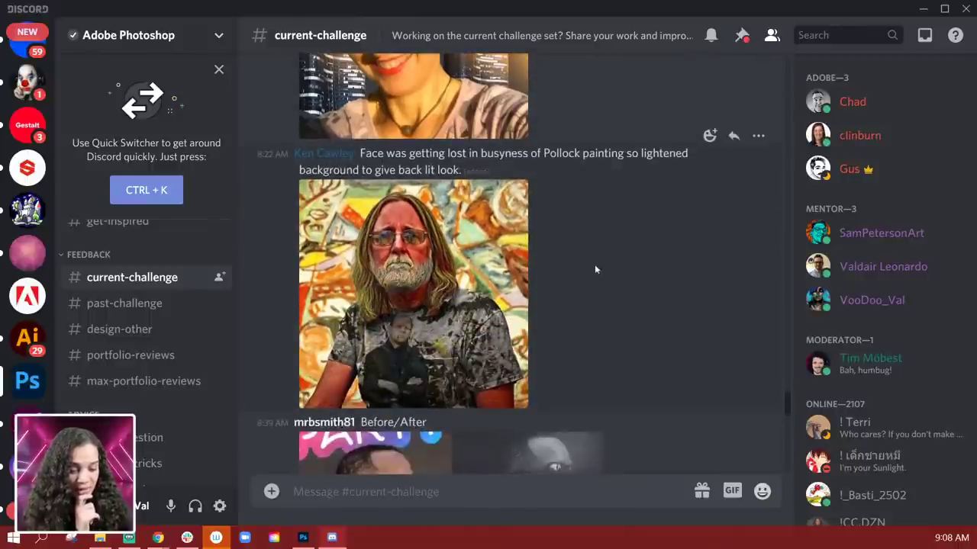
click(480, 266)
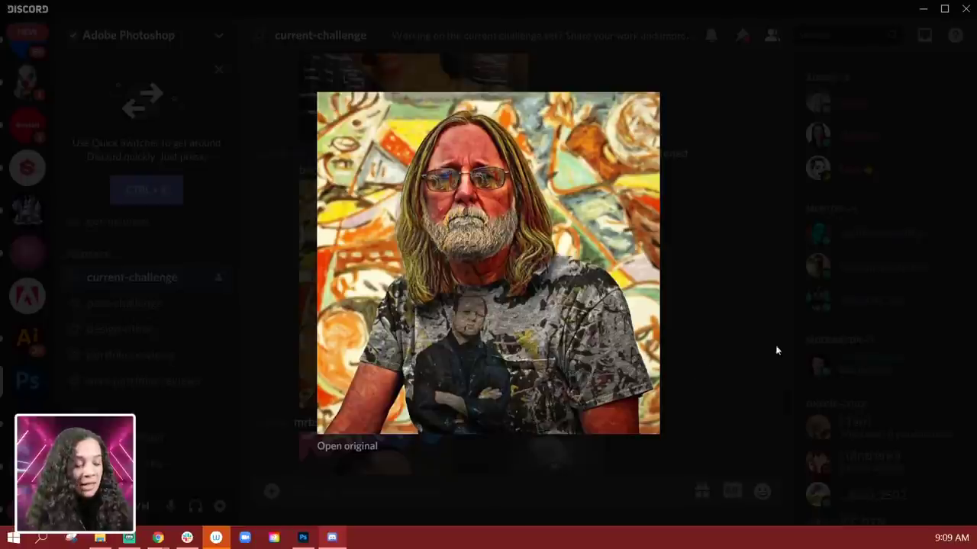
click(723, 285)
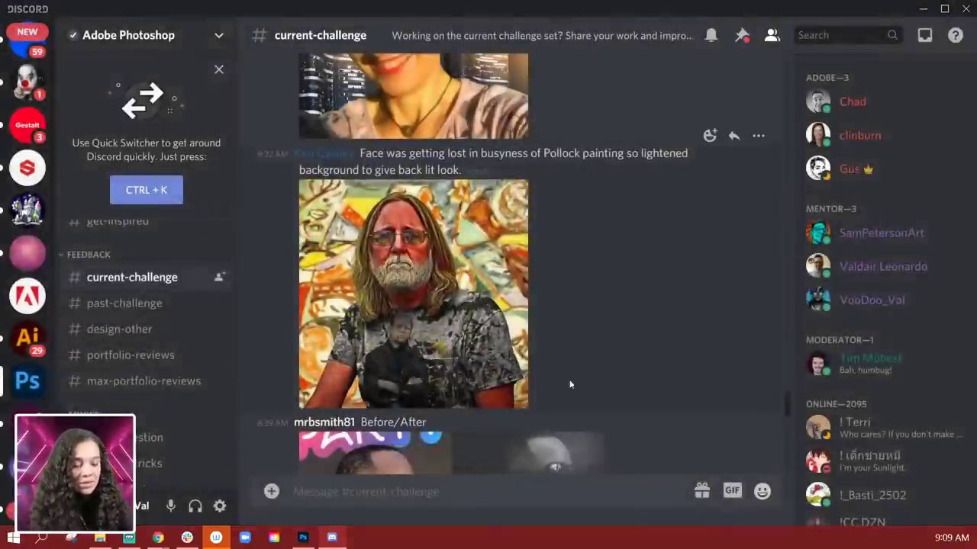
Step: Scroll through the remaining shared portraits and return to Chrome's Behance challenge tab
scroll(697, 354, up, 3)
scroll(697, 356, up, 2)
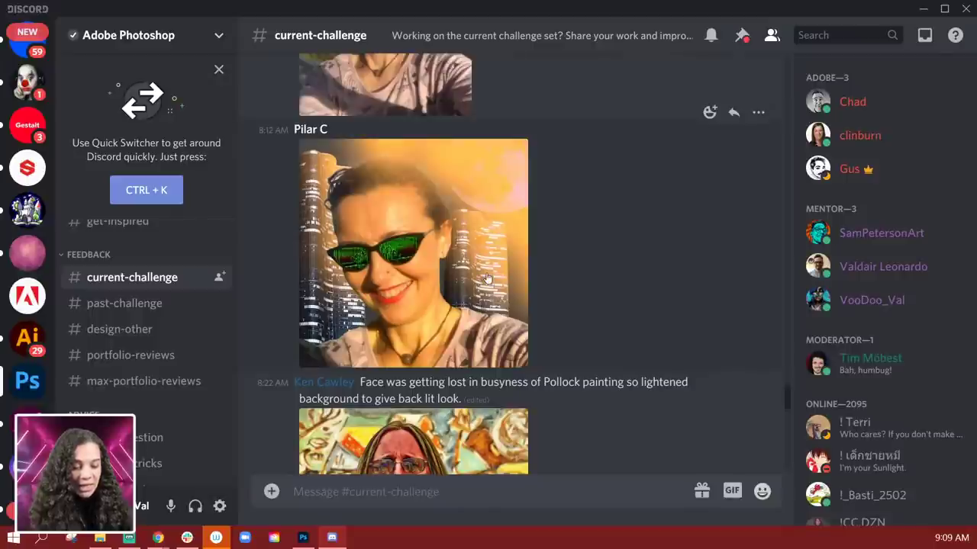
scroll(561, 287, up, 3)
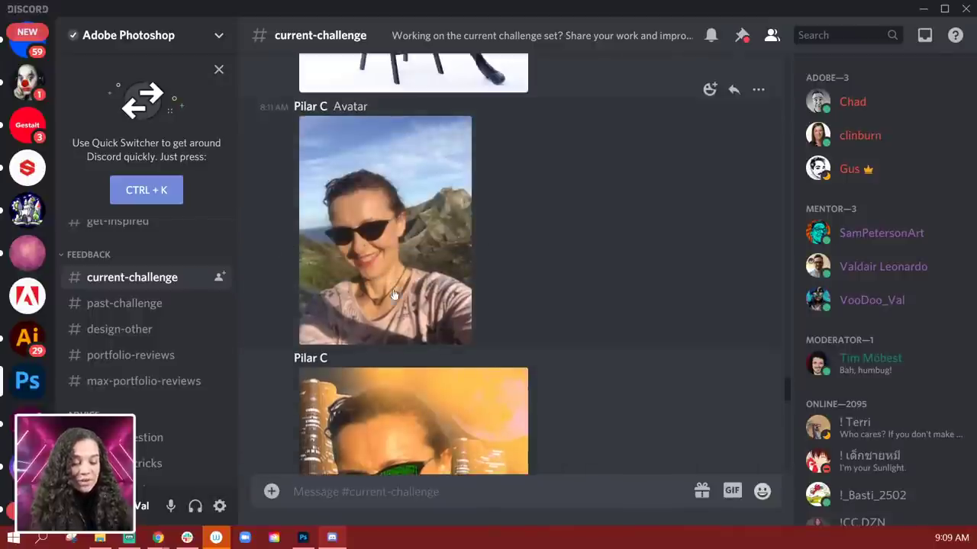
scroll(428, 244, down, 2)
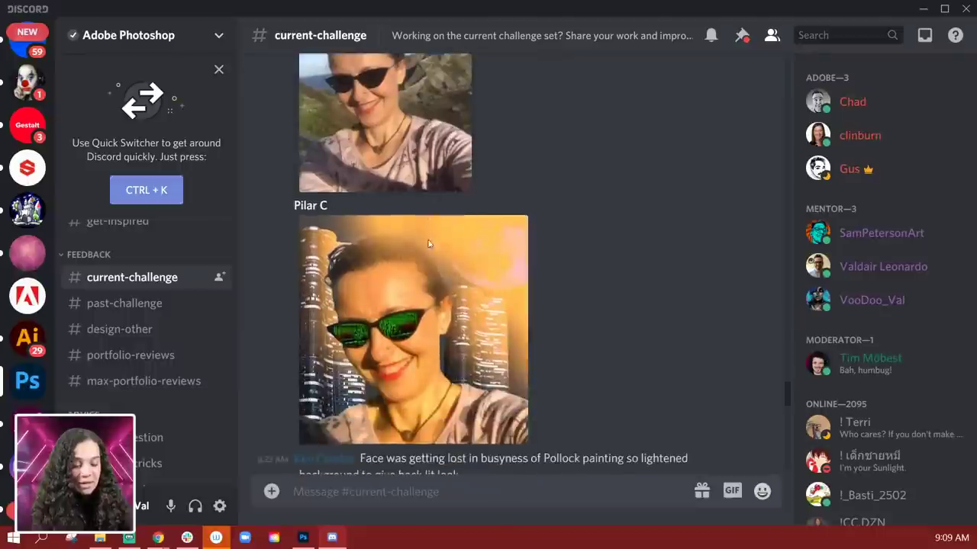
scroll(428, 244, down, 2)
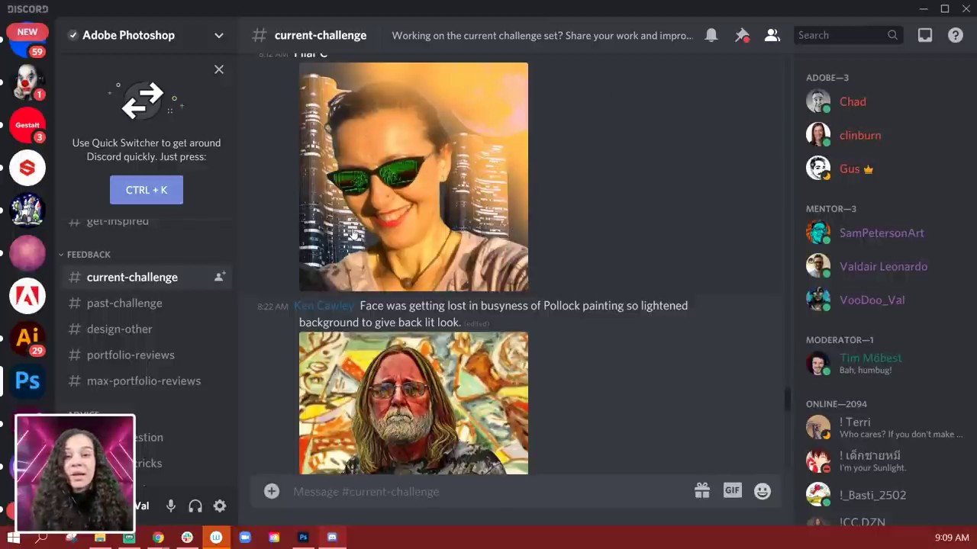
scroll(353, 233, up, 2)
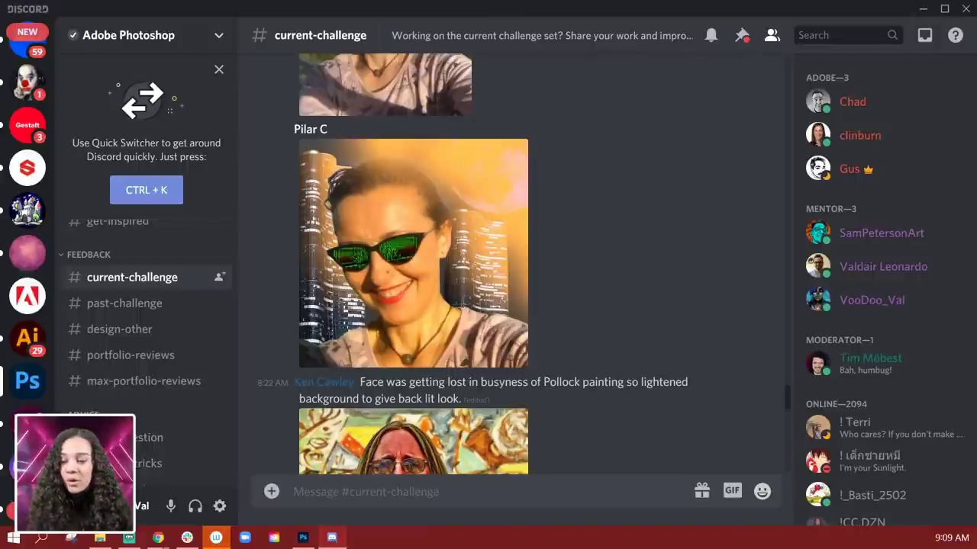
key(alt+Tab)
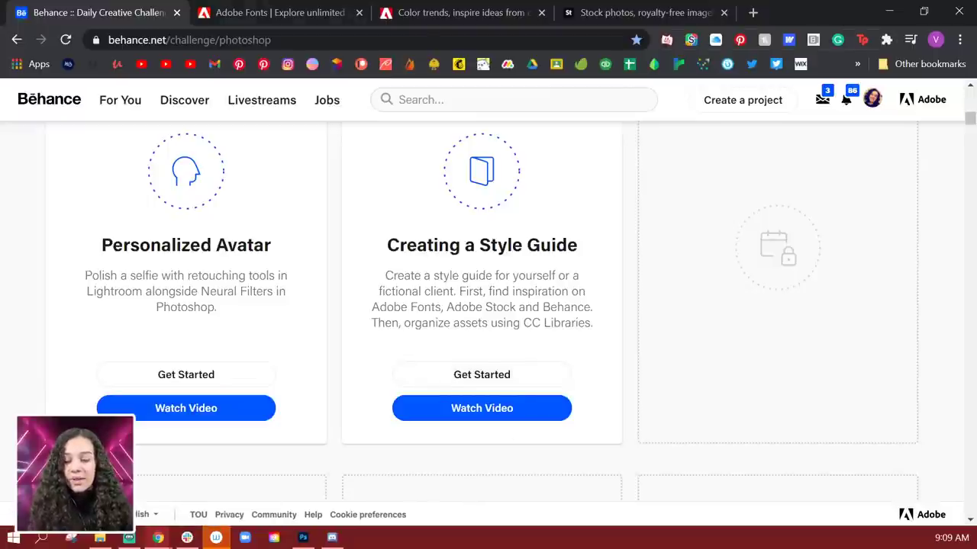
Step: Switch back to Photoshop showing the Starter_File_2.psd Challenge 2 template
key(alt+Tab)
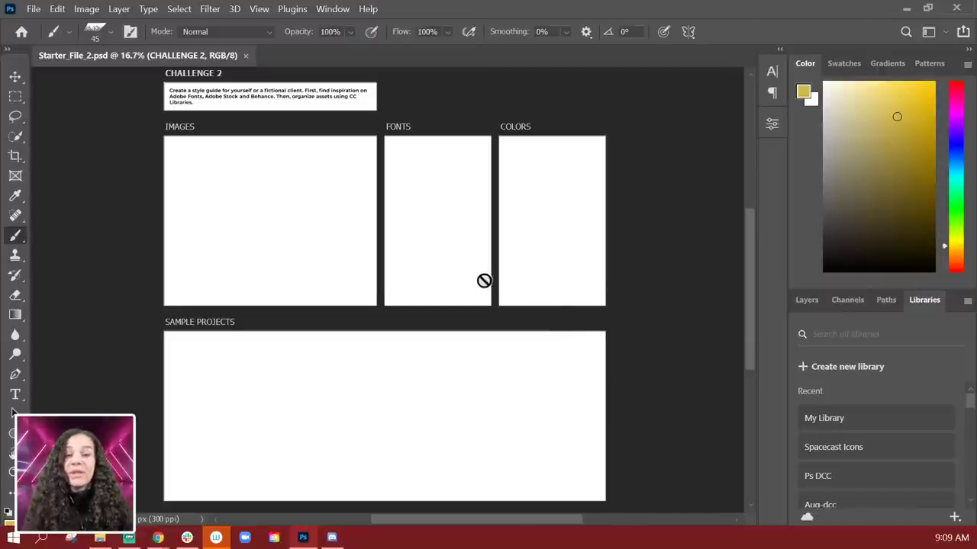
key(ctrl+minus)
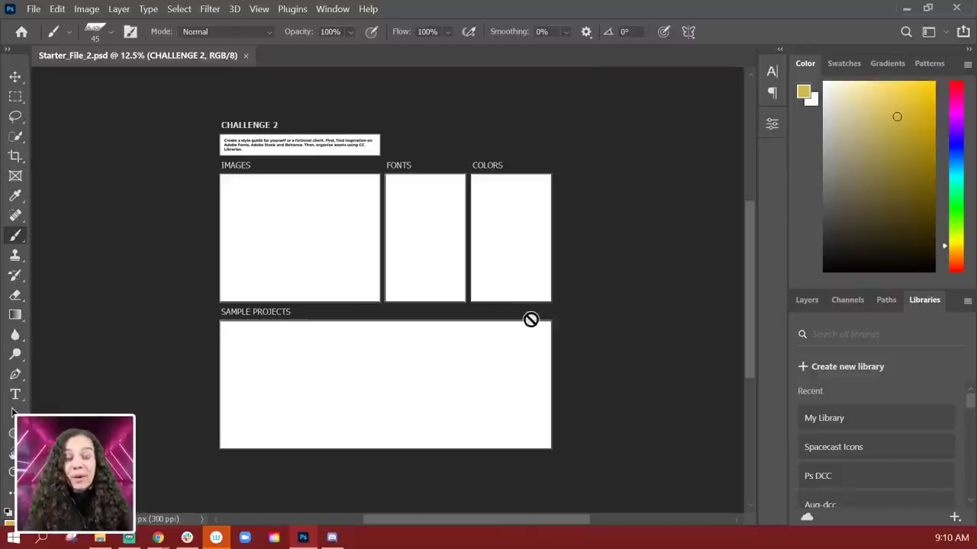
key(ctrl+plus)
key(ctrl+plus)
key(ctrl+plus)
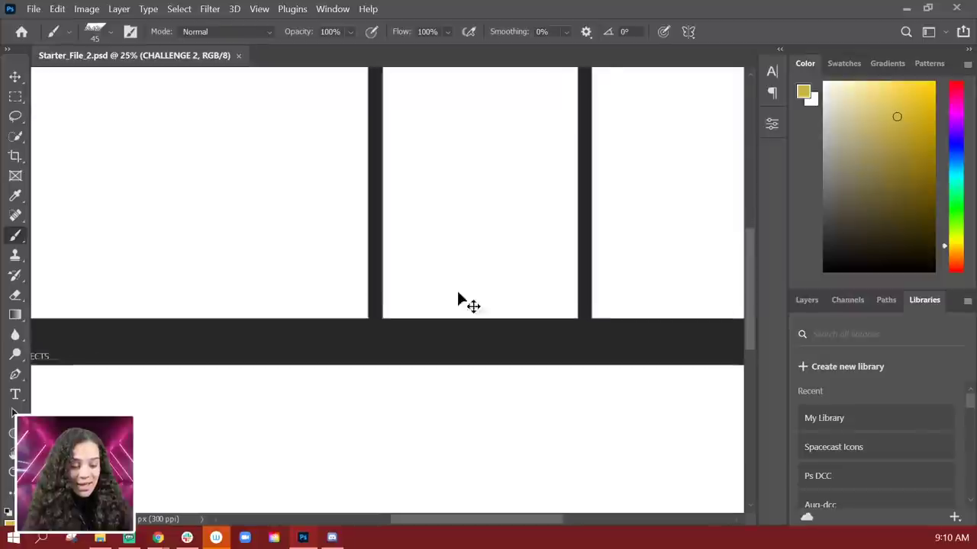
drag(216, 172, 369, 486)
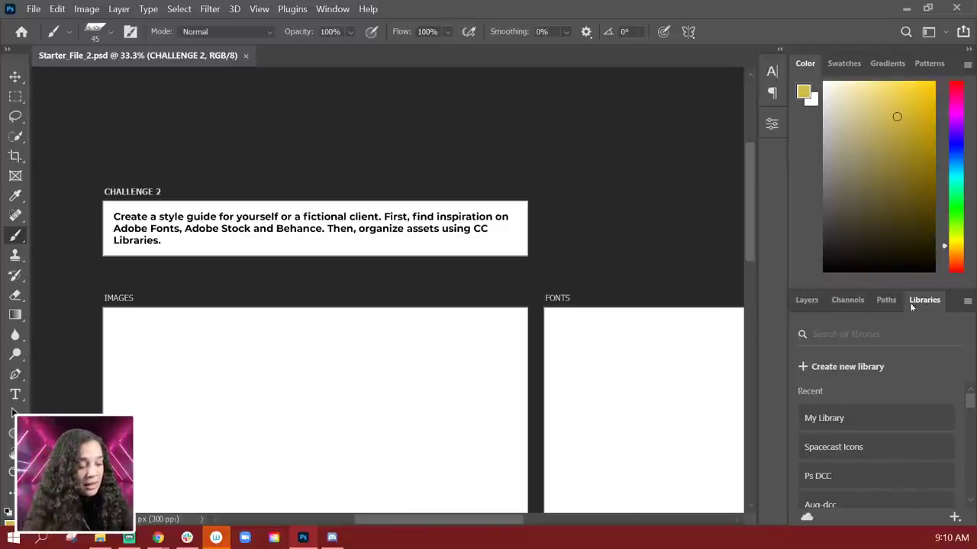
key(ctrl+minus)
key(ctrl+minus)
key(ctrl+minus)
drag(529, 361, 495, 229)
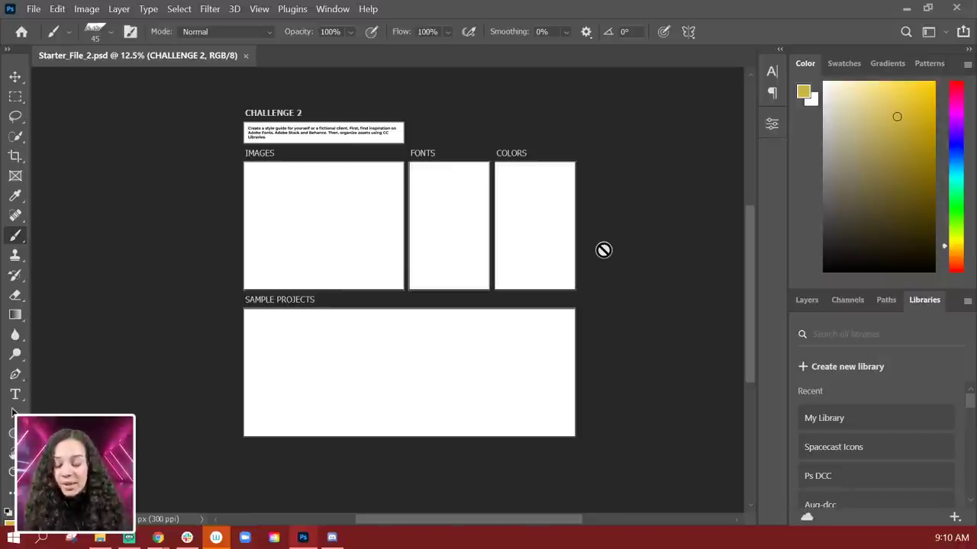
Step: Zoom to 33.3%, pan to the SAMPLE PROJECTS box, and show the Layers panel's groups
key(ctrl+minus)
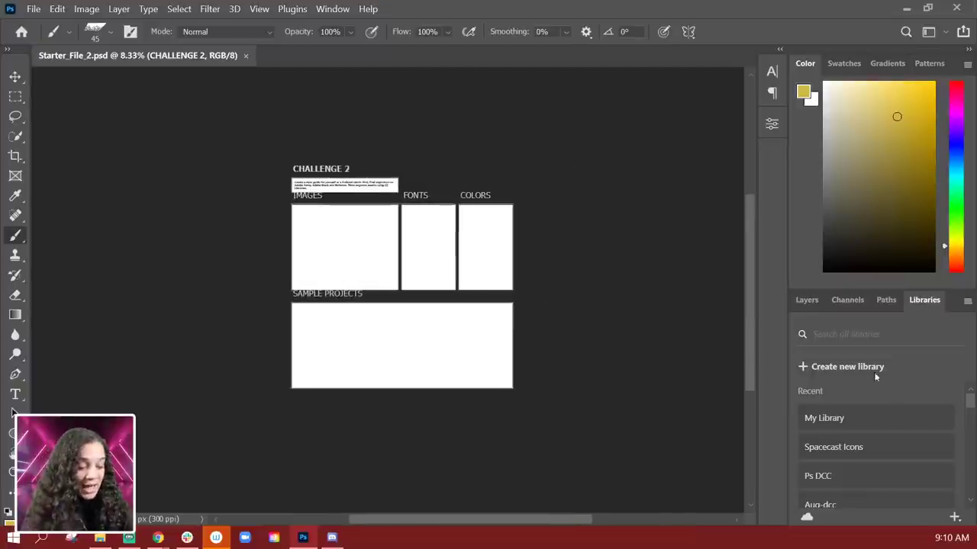
key(ctrl+plus)
key(ctrl+plus)
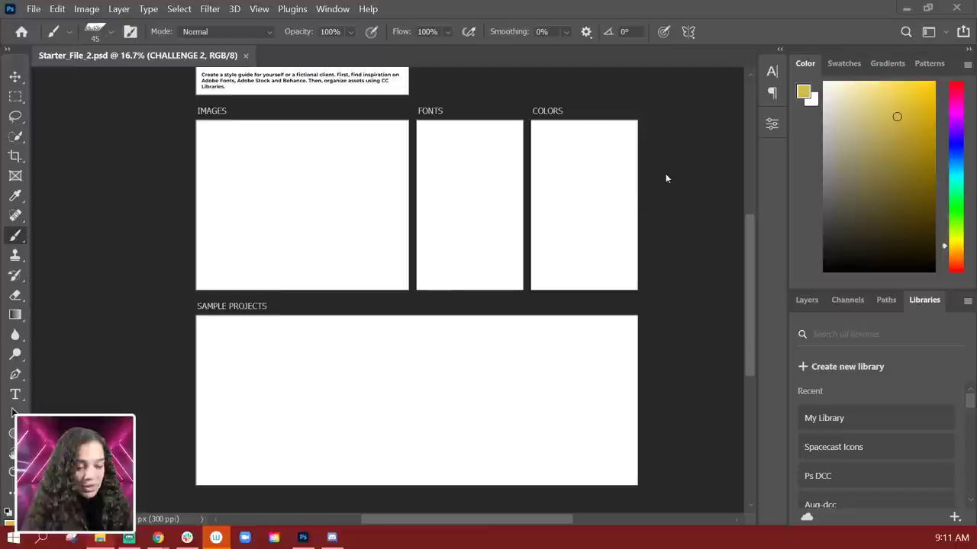
key(ctrl+plus)
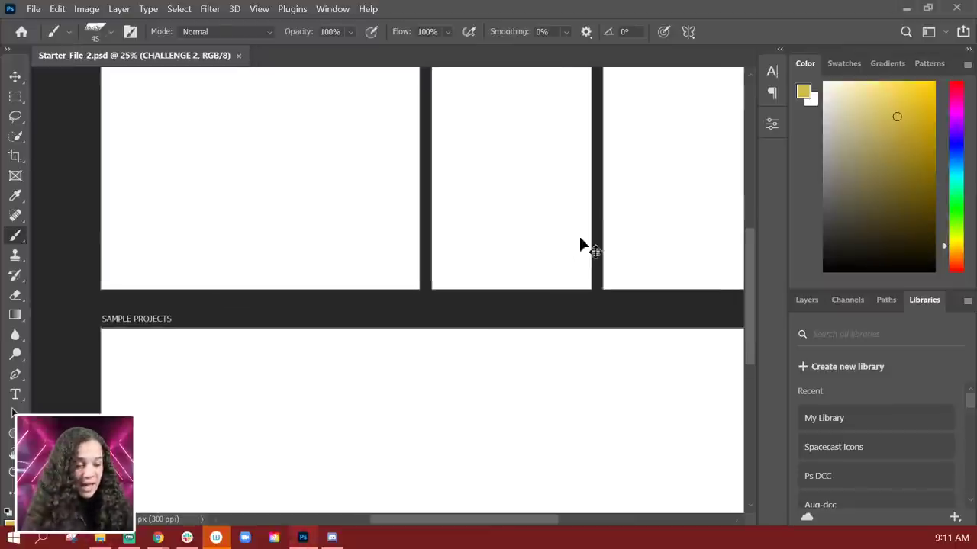
drag(486, 356, 582, 148)
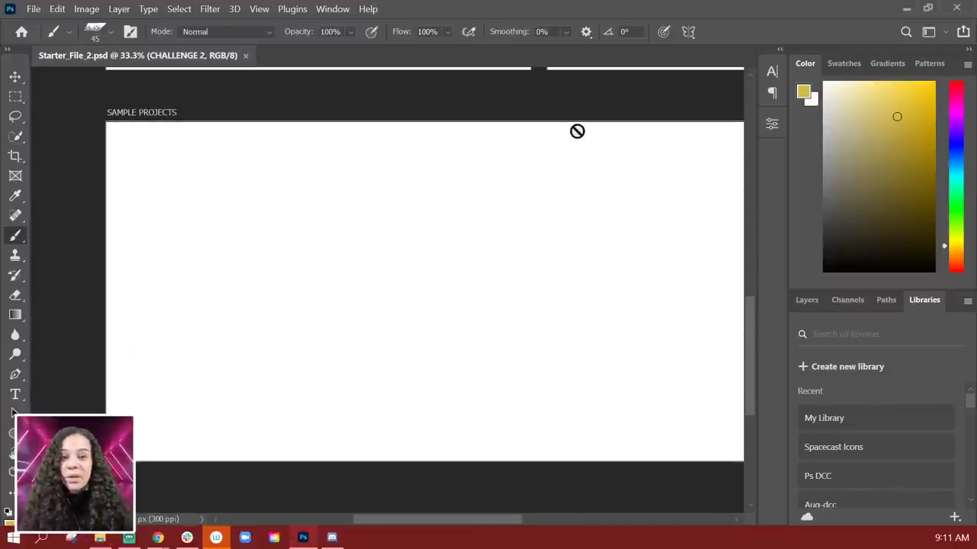
click(806, 300)
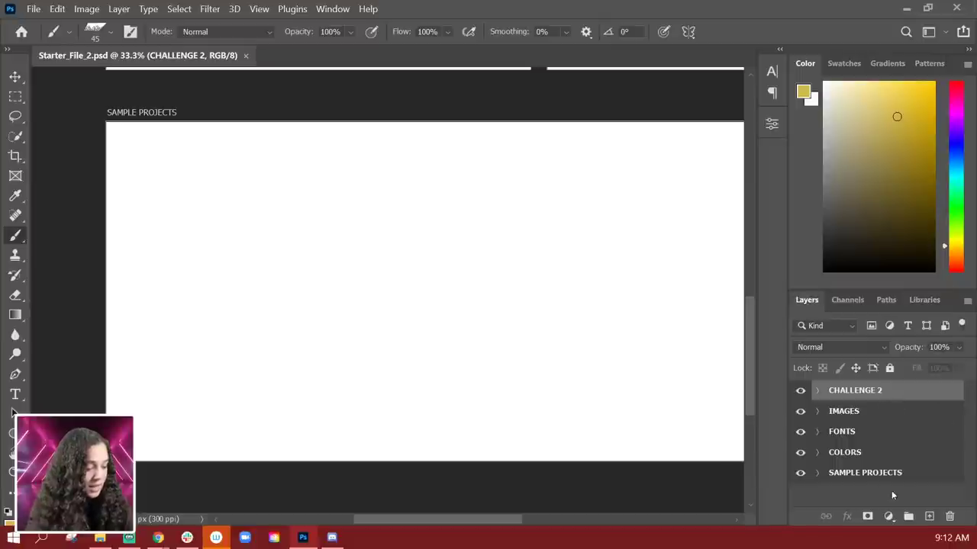
Step: Place the yellow character illustration into the SAMPLE PROJECTS group, scaled down and moved top-left
click(878, 473)
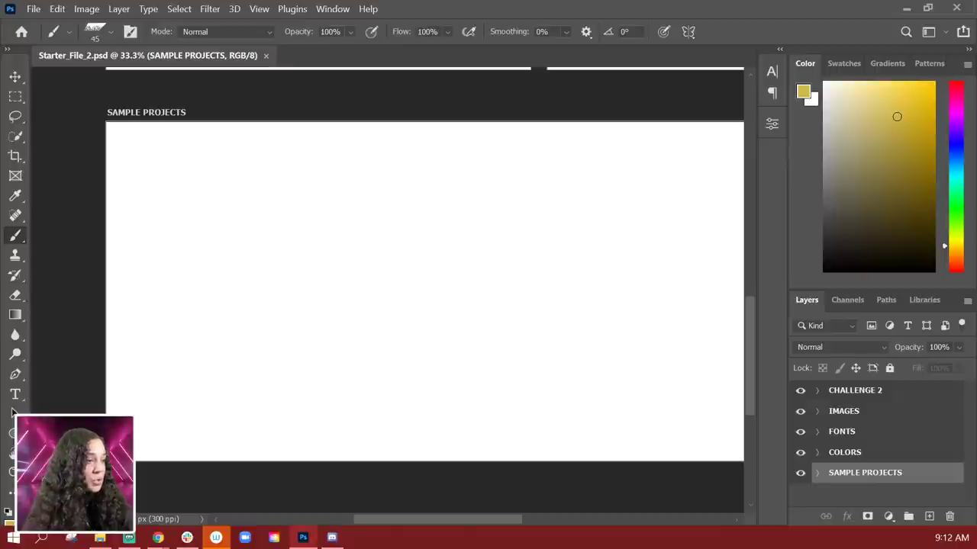
drag(534, 4, 322, 237)
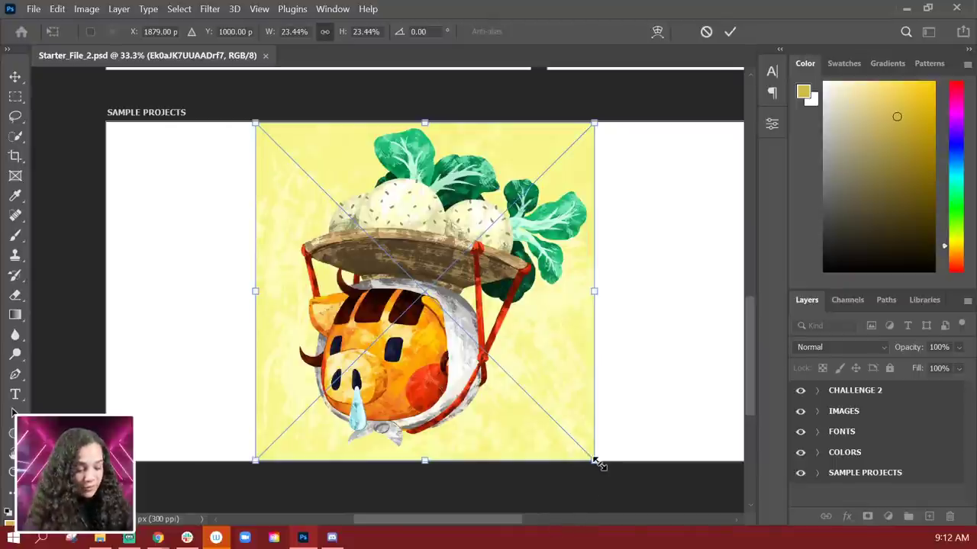
drag(596, 462, 436, 302)
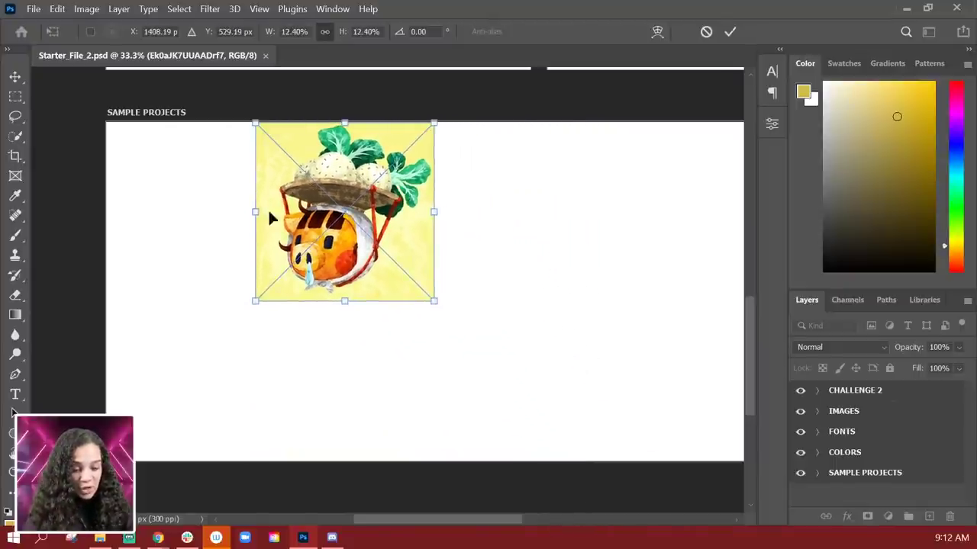
mouse_move(321, 199)
mouse_down()
mouse_move(182, 204)
mouse_move(166, 224)
mouse_move(597, 292)
mouse_move(602, 277)
mouse_move(415, 394)
mouse_move(431, 362)
mouse_move(452, 395)
mouse_move(523, 301)
mouse_move(493, 333)
mouse_move(451, 326)
mouse_move(436, 349)
mouse_up()
key(Return)
Step: Inspect the illustration up close, then shrink its layer slightly more to about 11%
key(b)
key(ctrl+plus)
key(ctrl+plus)
key(ctrl+plus)
key(ctrl+plus)
key(ctrl+minus)
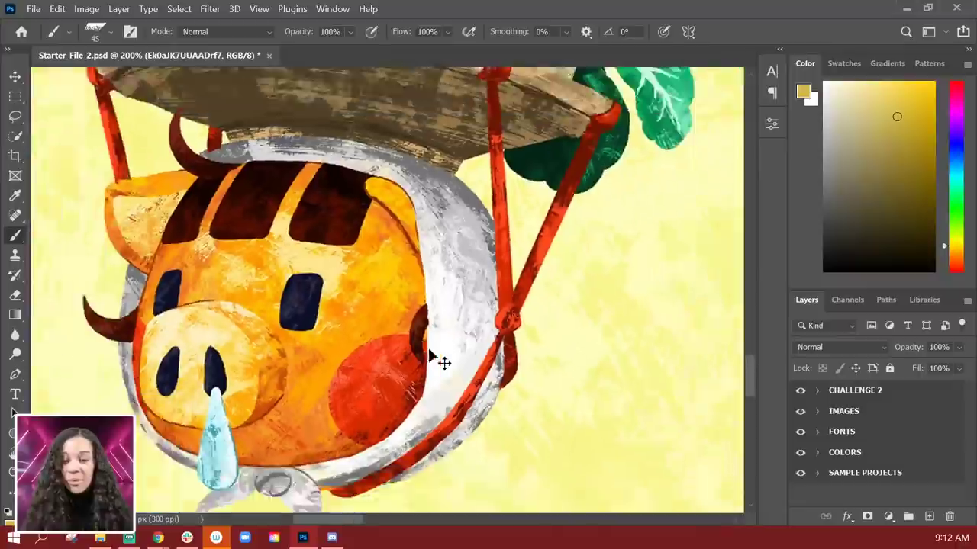
key(ctrl+minus)
key(ctrl+minus)
key(ctrl+minus)
key(ctrl+minus)
key(ctrl+minus)
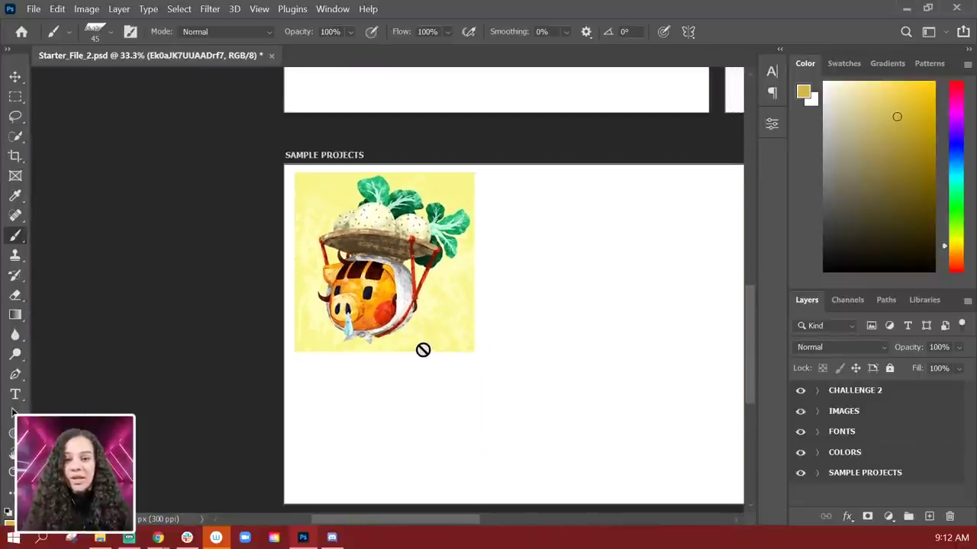
click(900, 475)
click(816, 474)
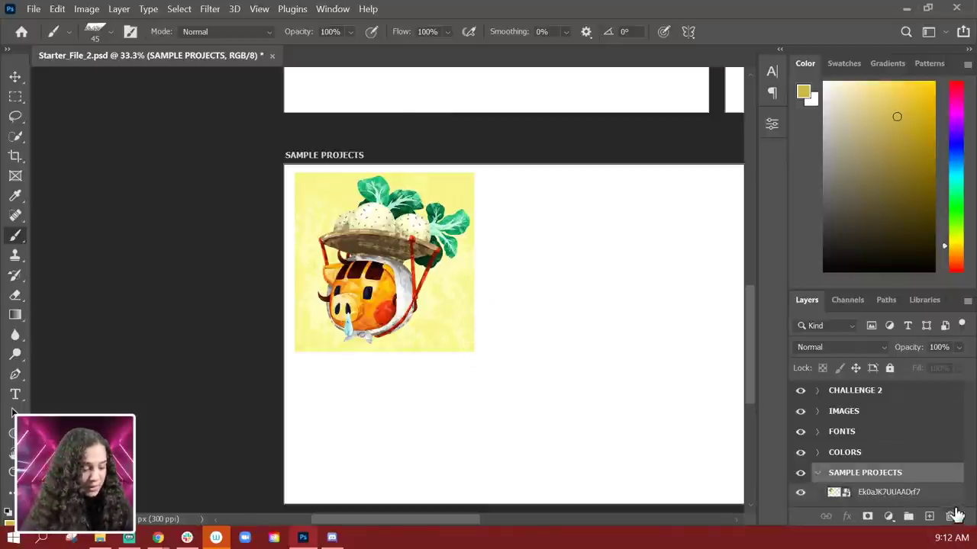
click(916, 492)
key(ctrl+t)
drag(473, 351, 453, 324)
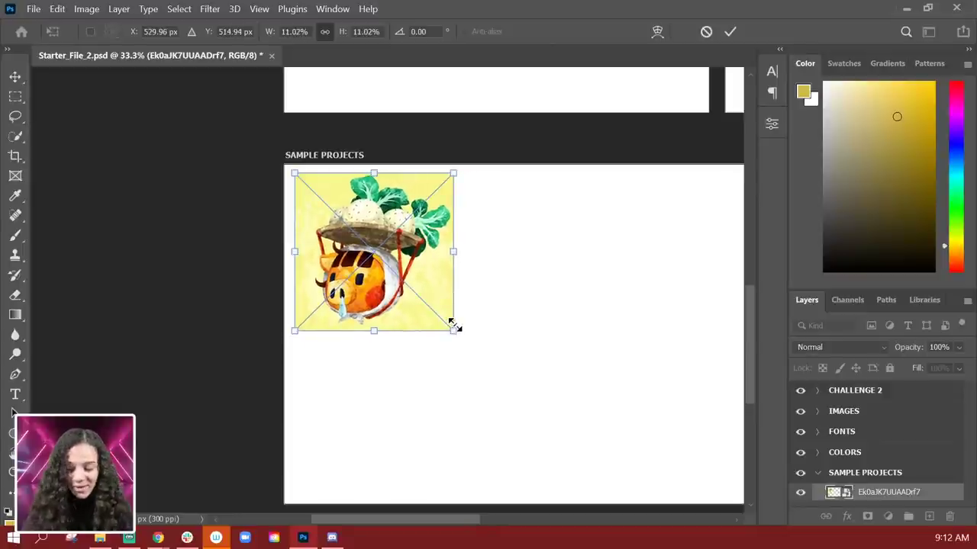
key(Return)
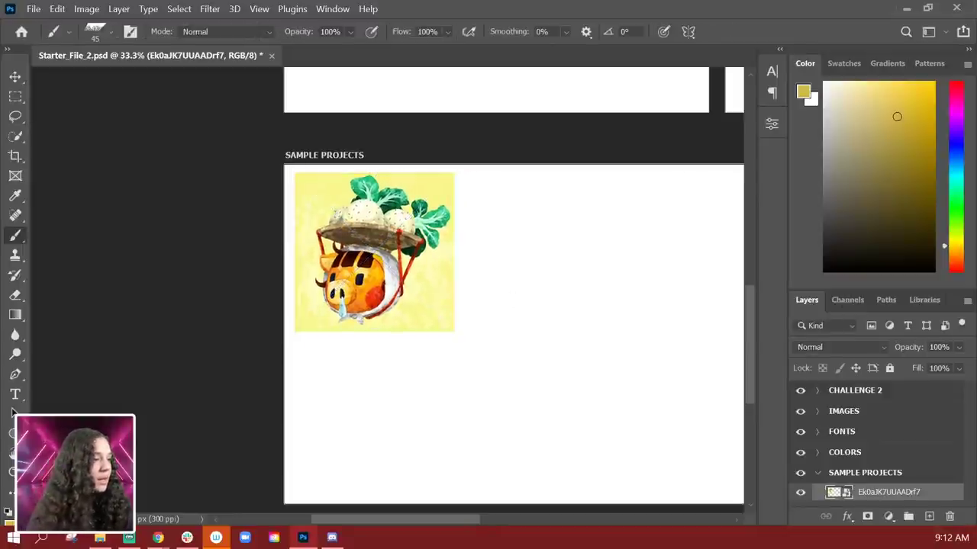
Step: Place the orange girl-with-glasses illustration directly under the yellow one at matching size
drag(606, 290, 491, 349)
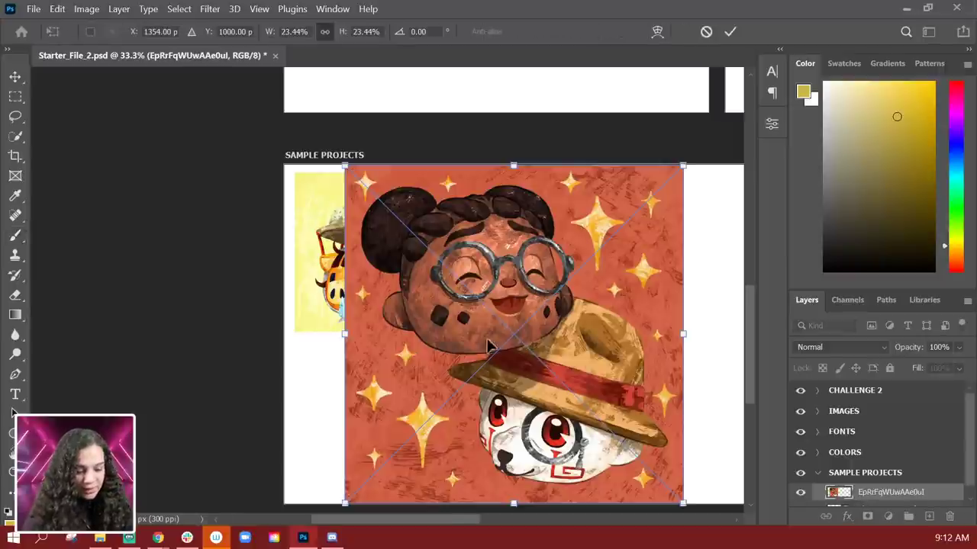
drag(682, 165, 483, 327)
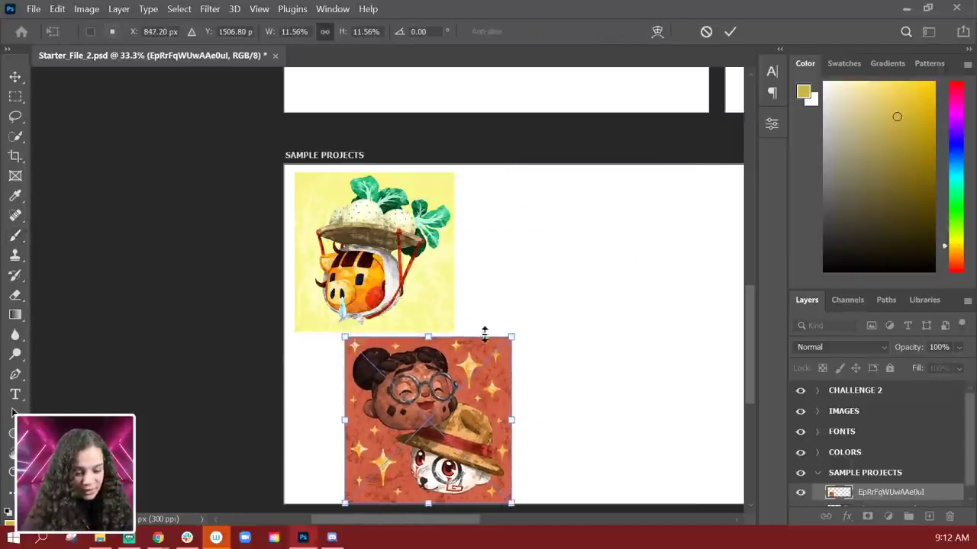
drag(466, 360, 416, 365)
mouse_move(462, 334)
mouse_down()
mouse_move(455, 327)
mouse_move(454, 341)
mouse_up()
key(shift+Up)
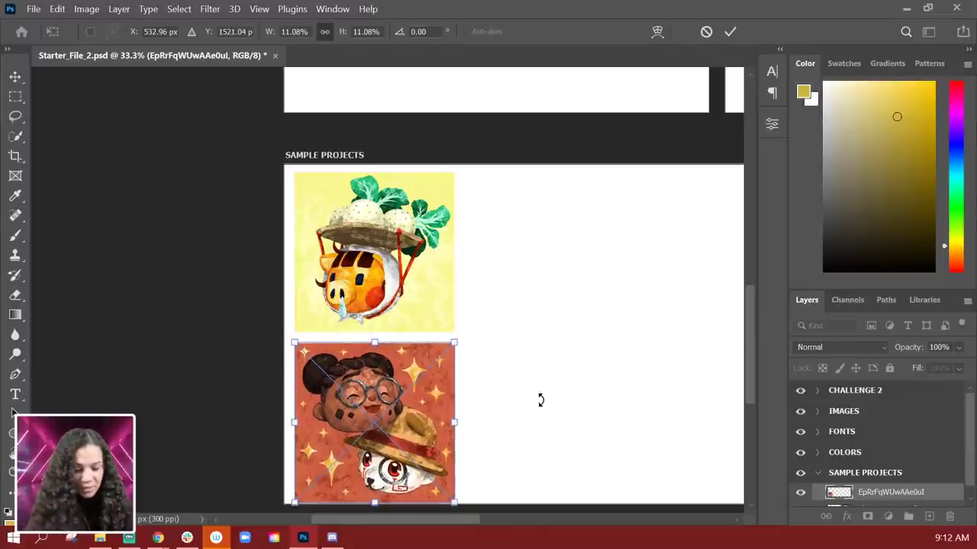
key(Up)
key(Up)
key(Up)
key(Up)
key(Up)
key(Up)
key(Up)
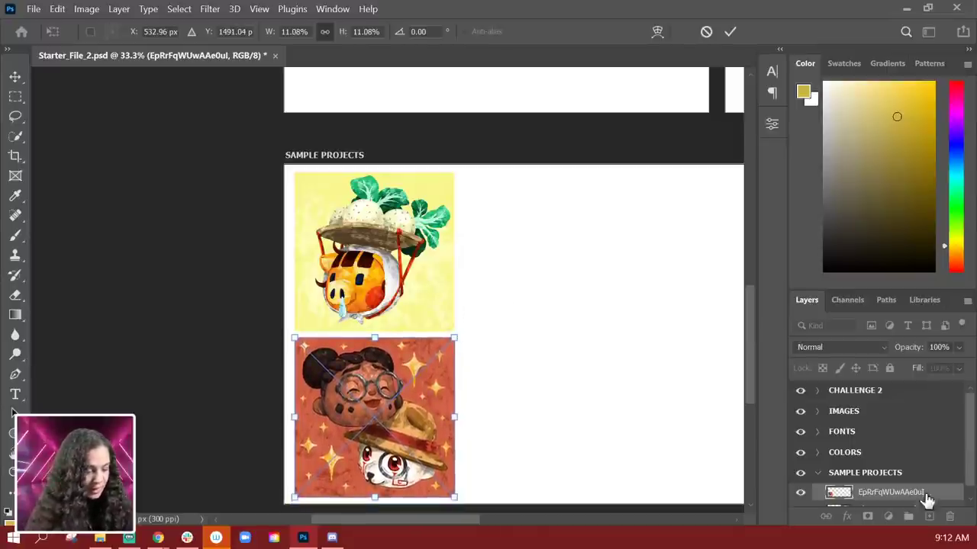
key(Return)
key(b)
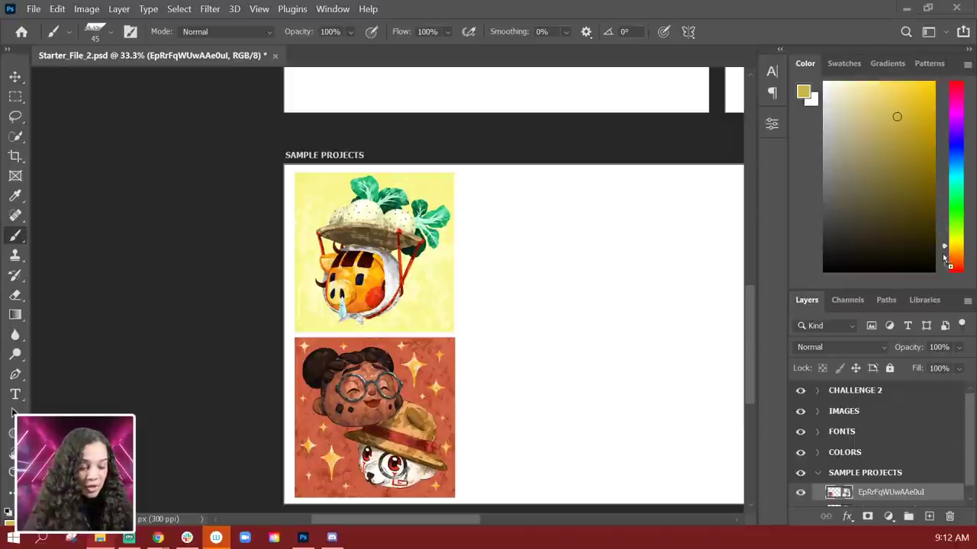
drag(943, 260, 647, 257)
Step: Position the large horned-creature illustration right of the two small images and scale it slightly down
scroll(316, 236, right, 3)
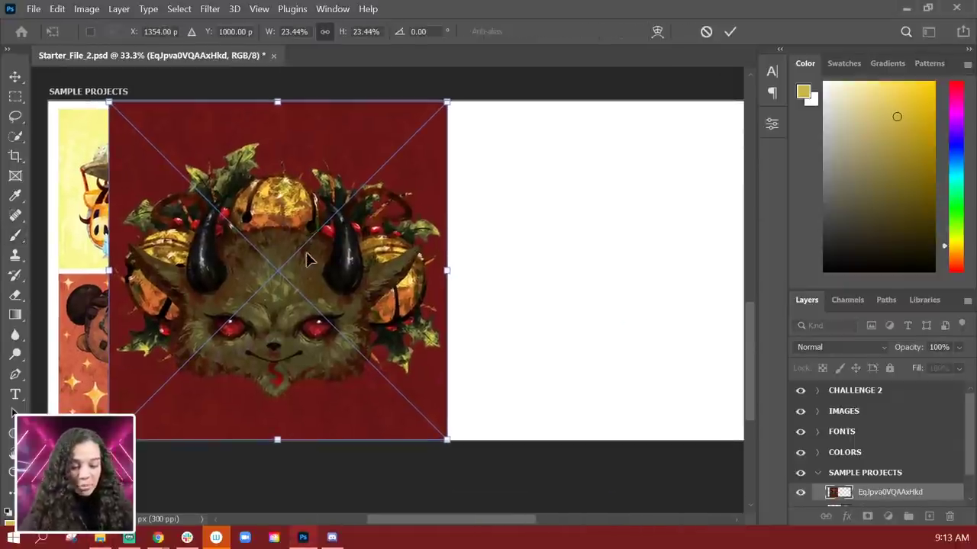
drag(309, 260, 418, 270)
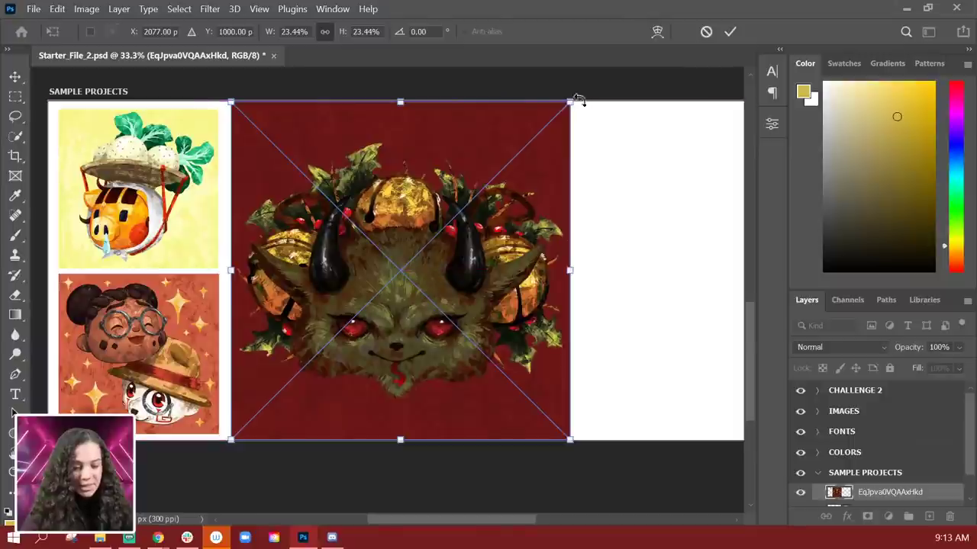
drag(570, 101, 561, 109)
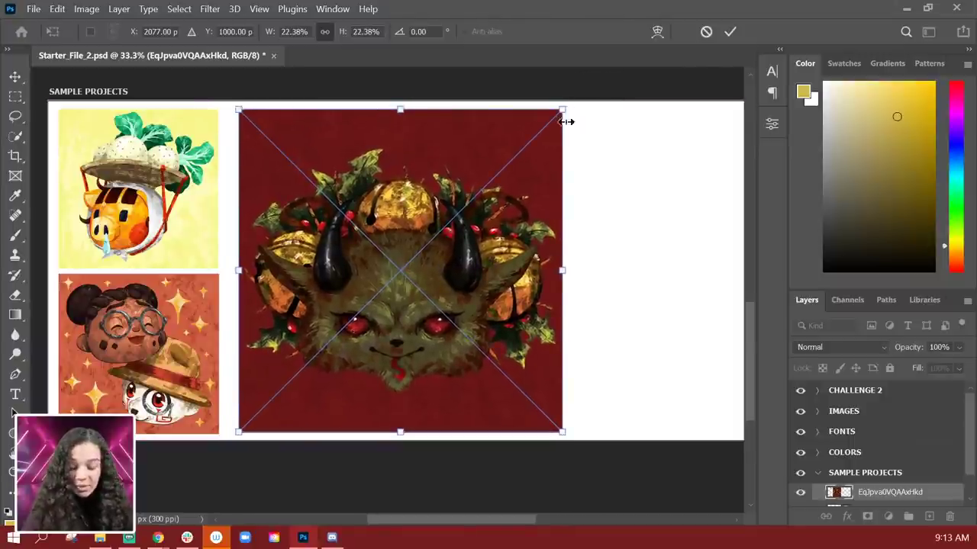
key(Return)
key(b)
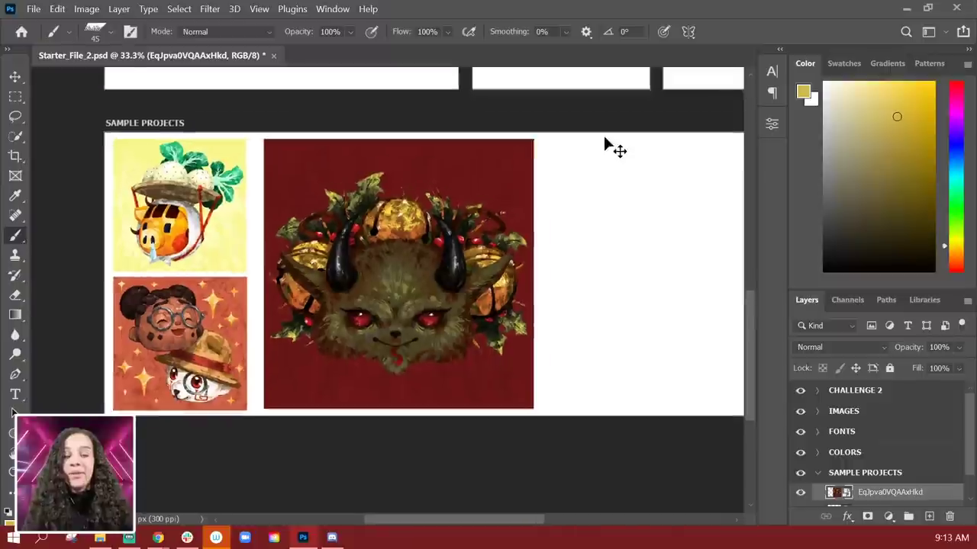
Step: Recentre the SAMPLE PROJECTS box in view, then return to the Behance challenge page
scroll(610, 164, down, 2)
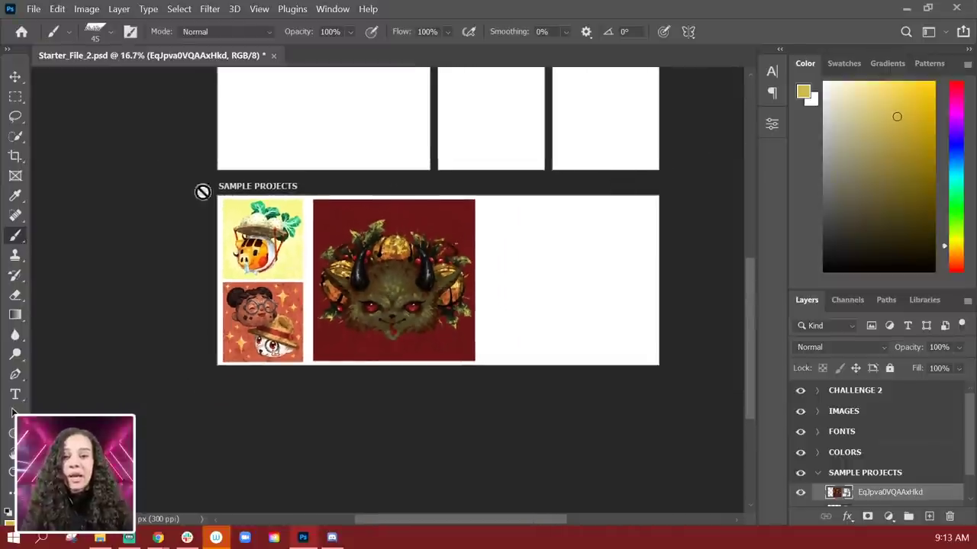
scroll(534, 237, up, 2)
scroll(503, 256, up, 1)
drag(495, 236, 344, 268)
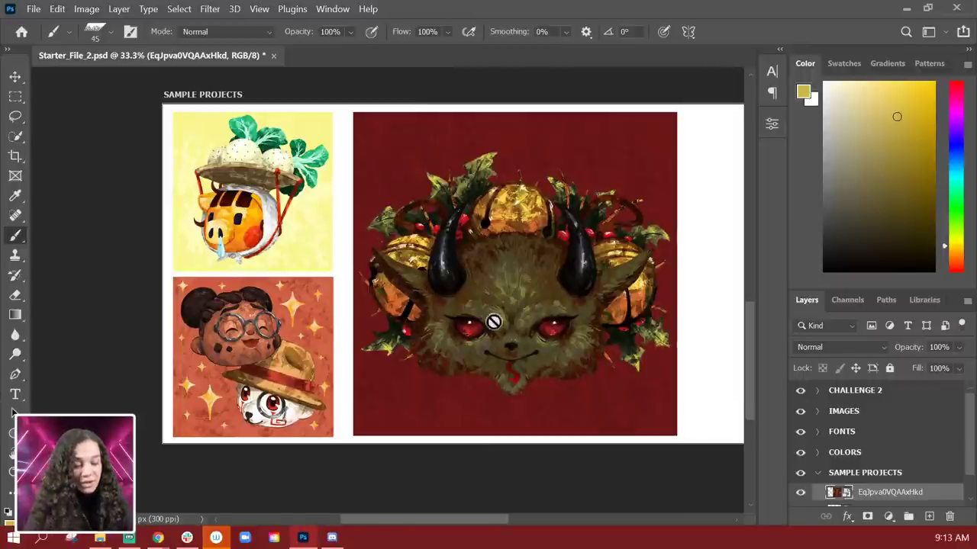
scroll(609, 299, down, 2)
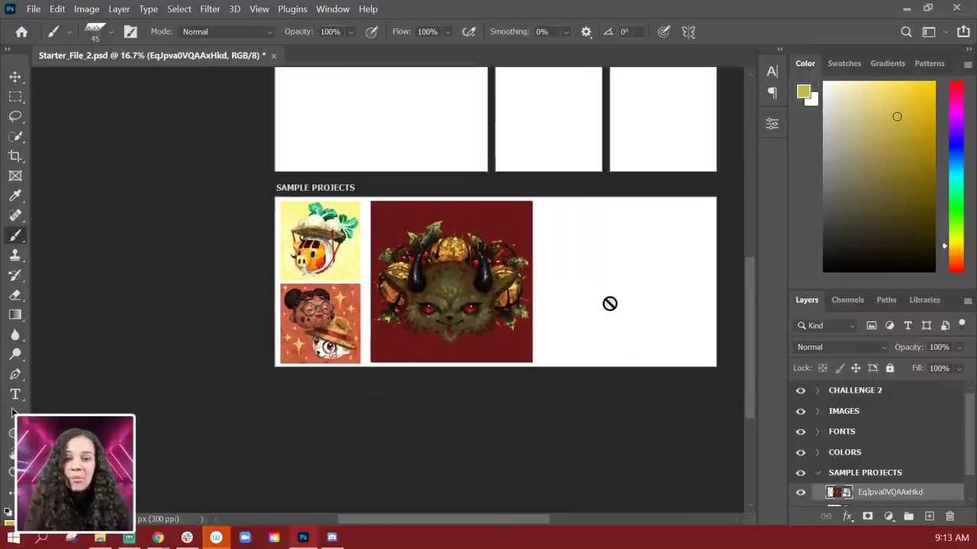
scroll(386, 280, up, 1)
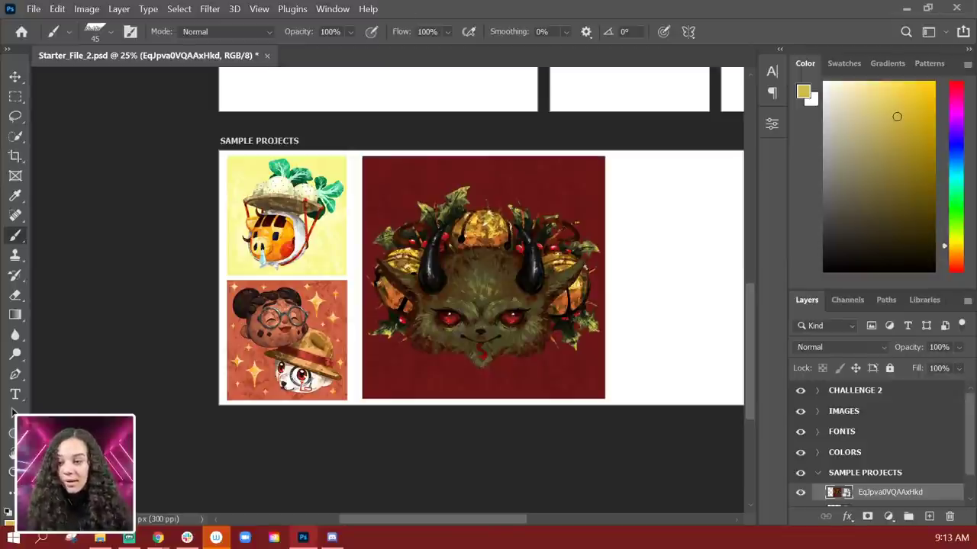
key(alt+Tab)
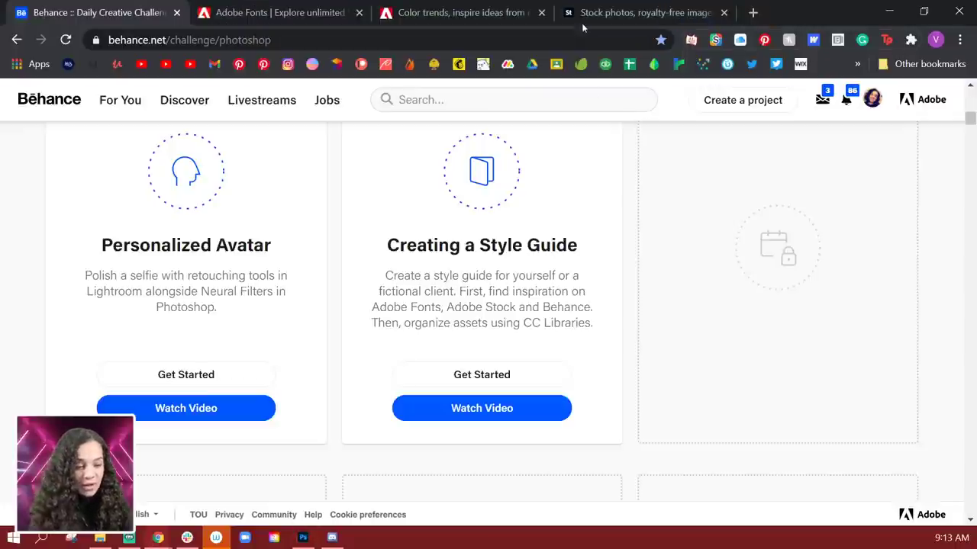
Step: Open the Adobe Color trends page and browse to the orange-and-plum Fashion palette
click(400, 17)
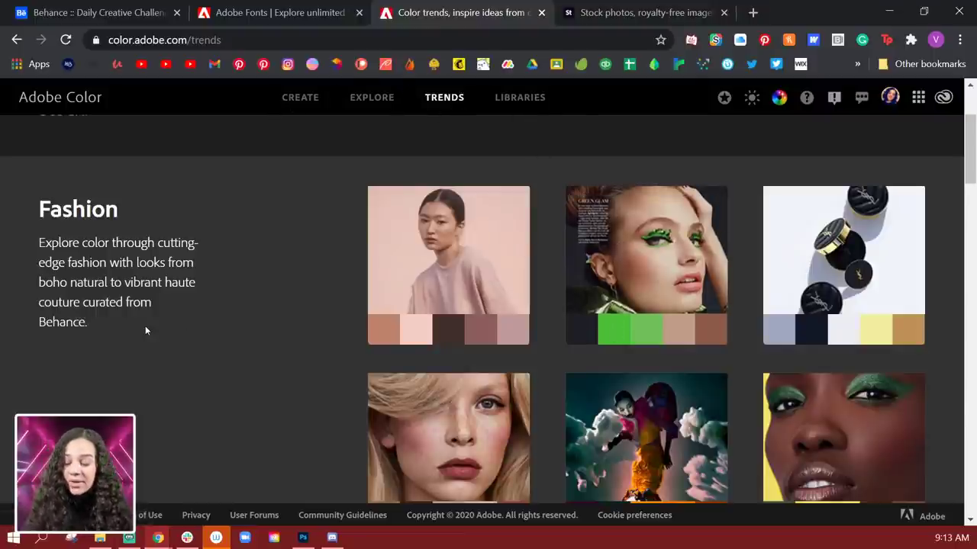
mouse_move(879, 450)
scroll(880, 450, down, 6)
scroll(788, 449, up, 4)
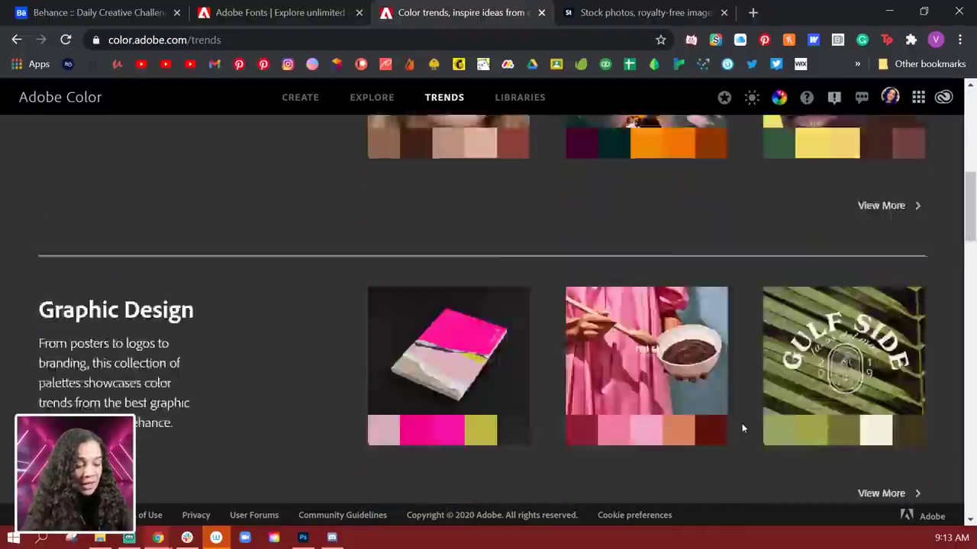
scroll(743, 414, up, 2)
scroll(738, 407, down, 3)
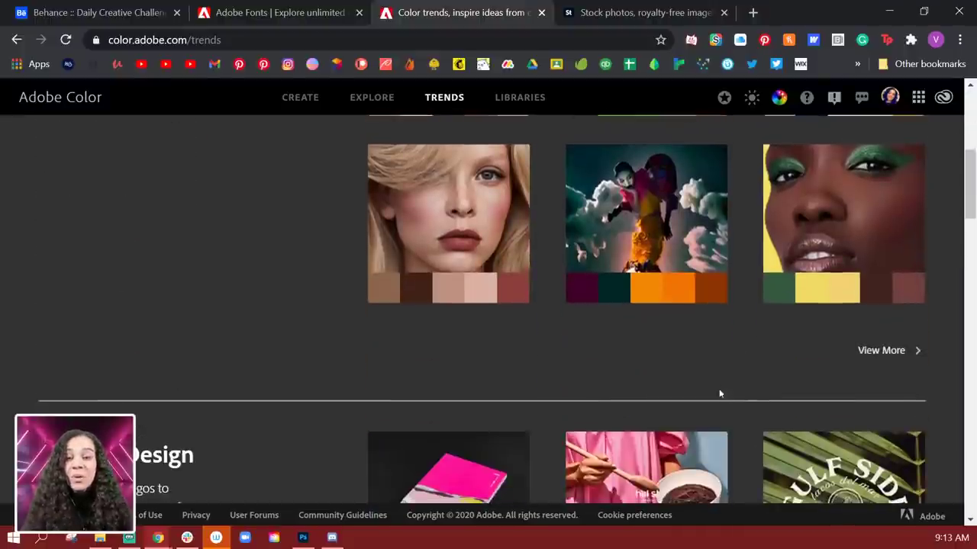
mouse_move(692, 240)
scroll(661, 262, up, 2)
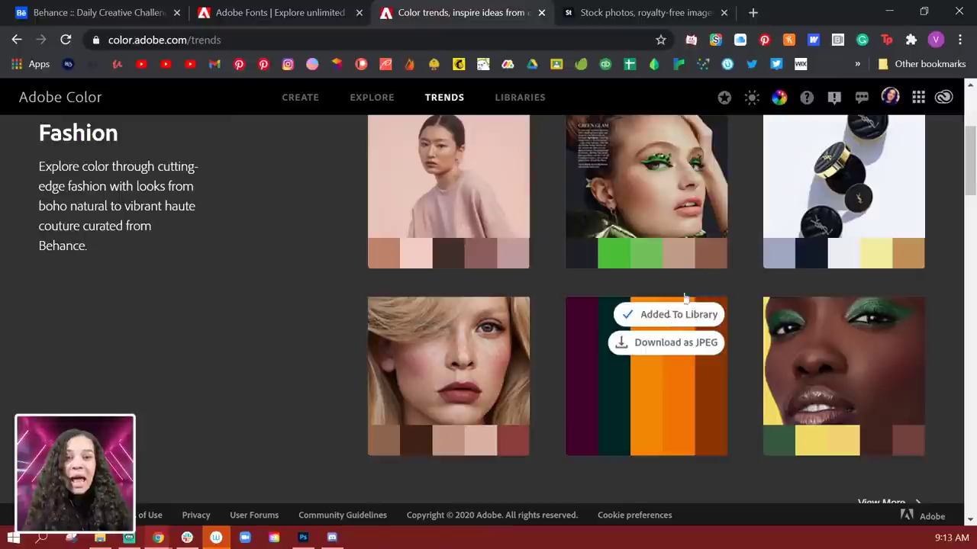
Step: Download the orange-and-plum Fashion palette as a JPEG
click(712, 345)
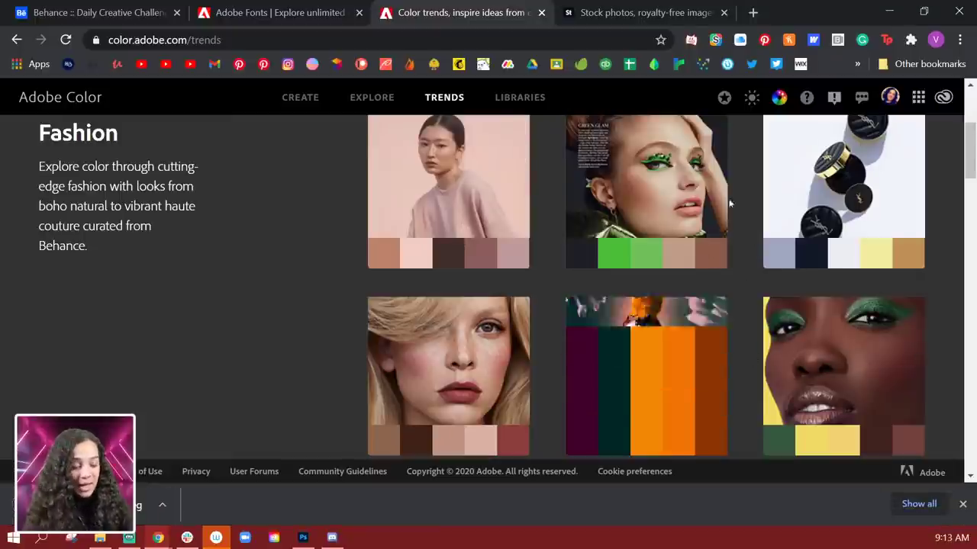
scroll(720, 317, down, 1)
scroll(720, 317, up, 5)
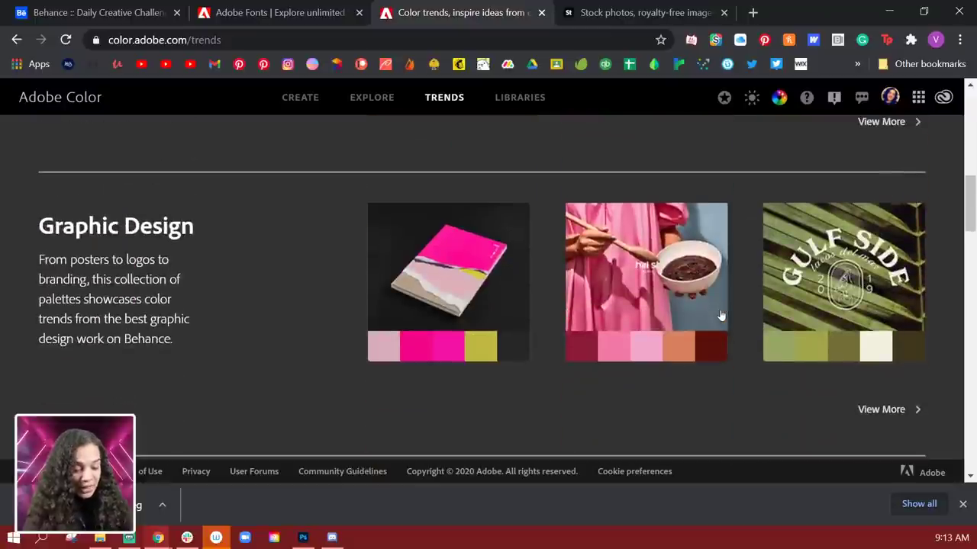
scroll(502, 196, down, 4)
Step: On the colour wheel, set theme swatches to bright red, soft pink and pale green
click(300, 97)
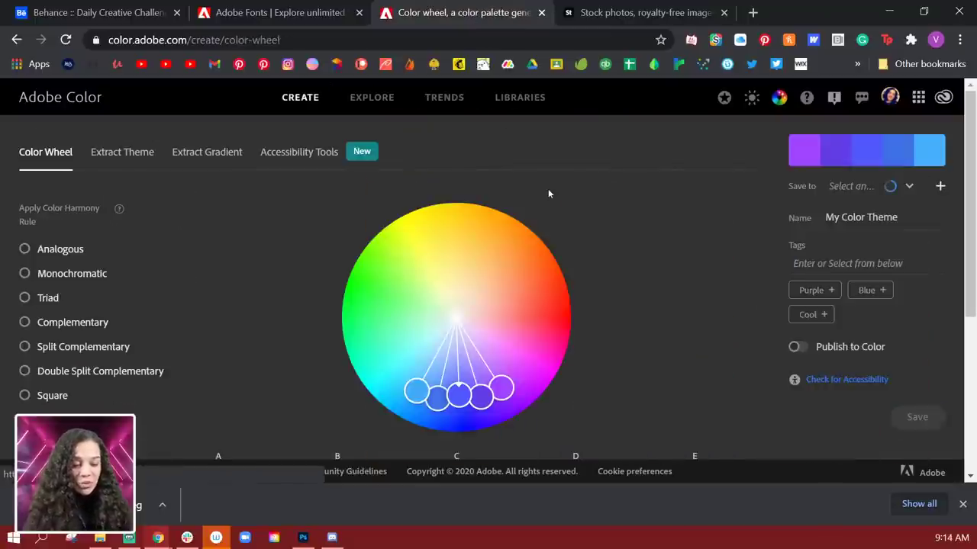
scroll(660, 328, down, 2)
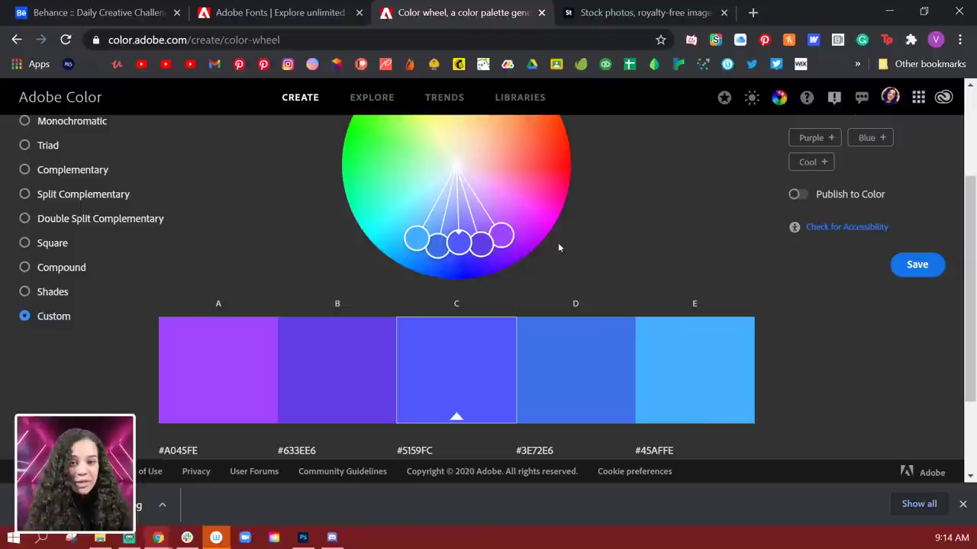
drag(504, 231, 553, 156)
drag(481, 243, 482, 183)
drag(415, 238, 425, 154)
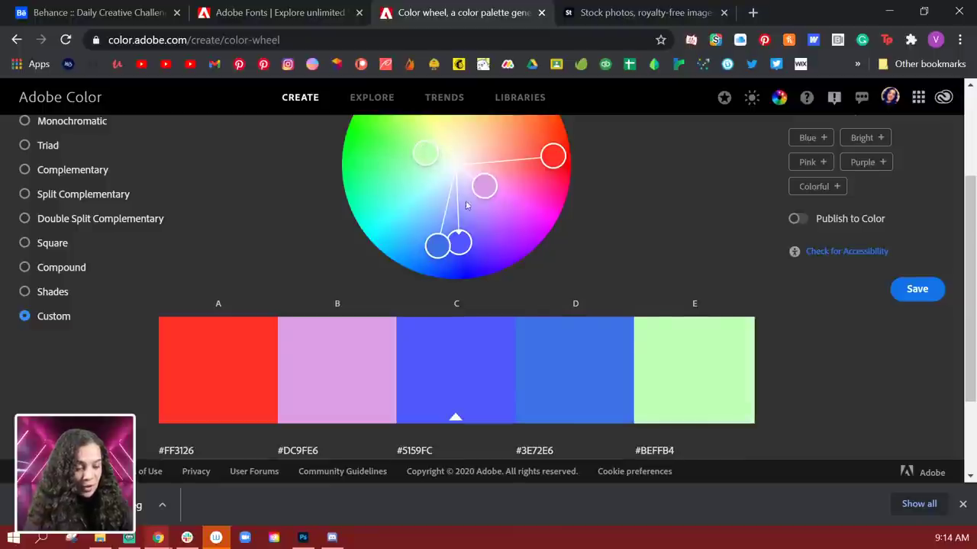
Step: Change the base colour from blue to purple, fine-tune its shade, and return to Photoshop
scroll(465, 361, up, 2)
drag(458, 394, 497, 237)
scroll(497, 239, down, 3)
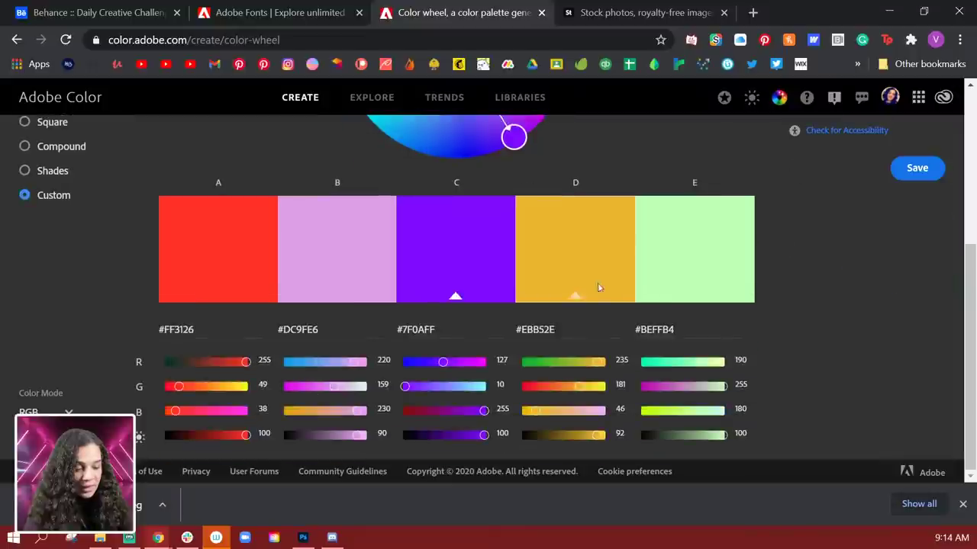
scroll(524, 177, up, 2)
drag(514, 288, 506, 257)
scroll(671, 305, down, 1)
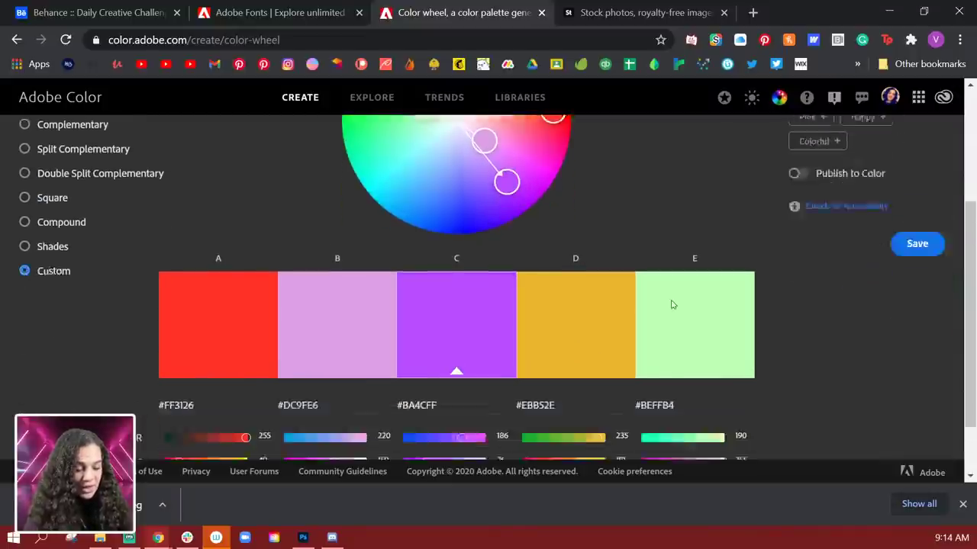
scroll(672, 299, up, 3)
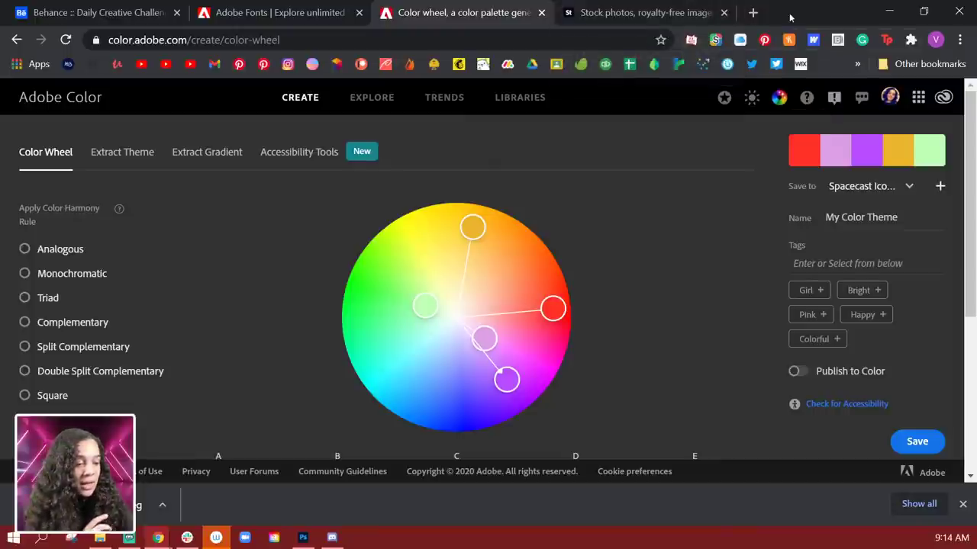
key(alt+Tab)
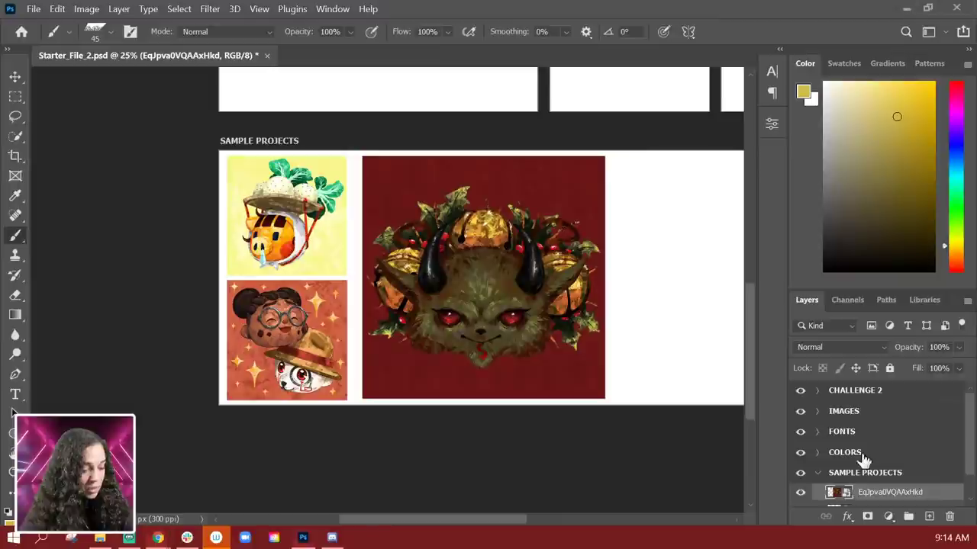
Step: Place the AdobeColor-Fashion JPEG in the COLORS group, positioned at the top of its box
click(816, 456)
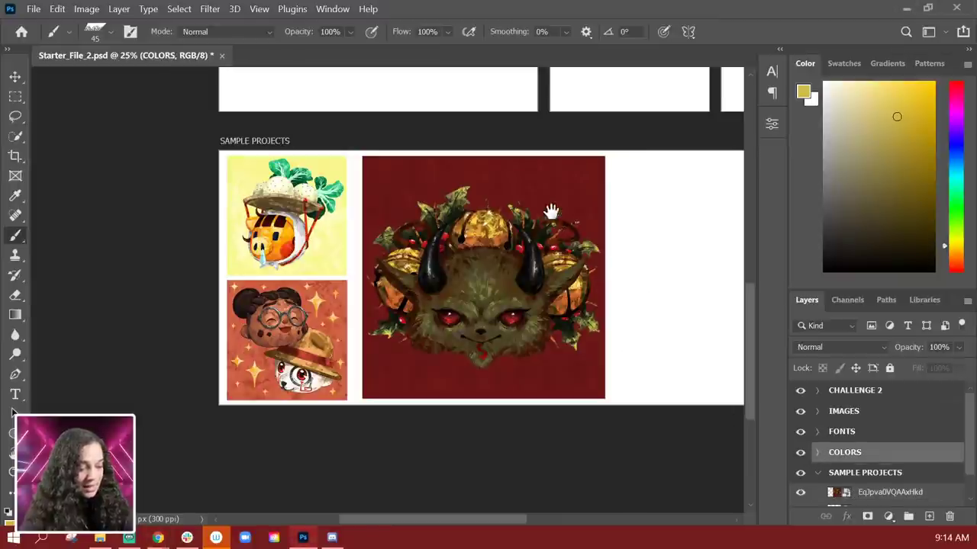
drag(544, 211, 255, 295)
drag(398, 69, 464, 288)
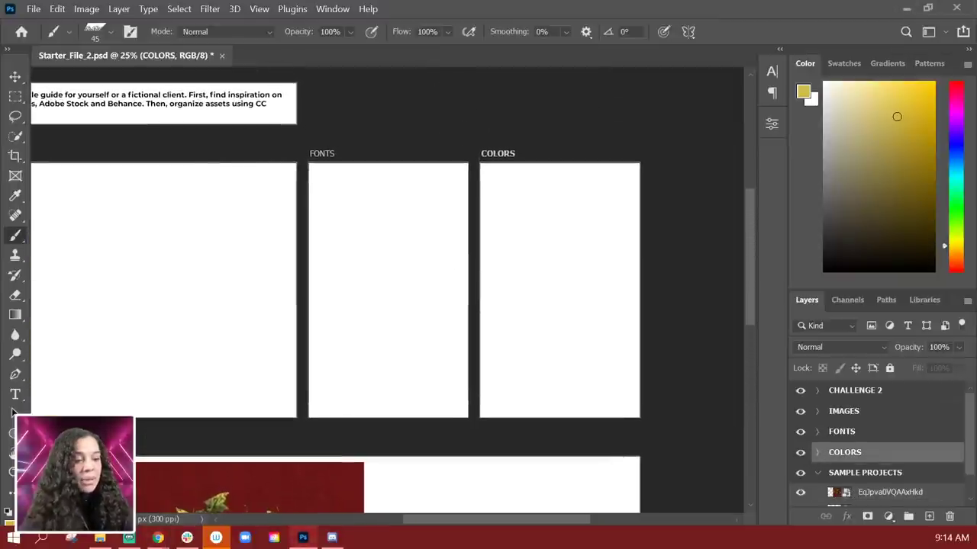
drag(662, 291, 514, 242)
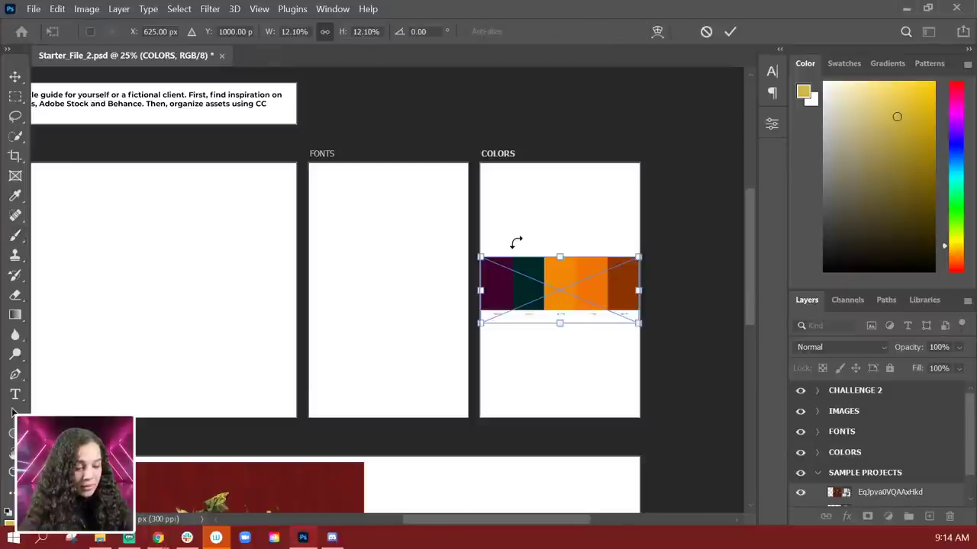
drag(585, 295, 574, 201)
key(Return)
Step: Check the placed swatches up close, review the whole board, then go to the Behance livestream
key(ctrl+plus)
key(ctrl+plus)
key(ctrl+plus)
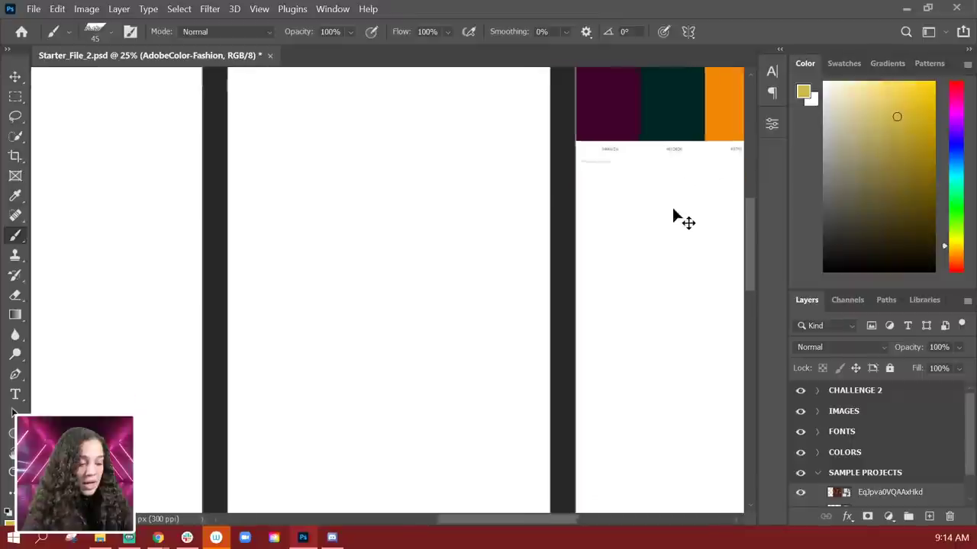
drag(603, 171, 297, 198)
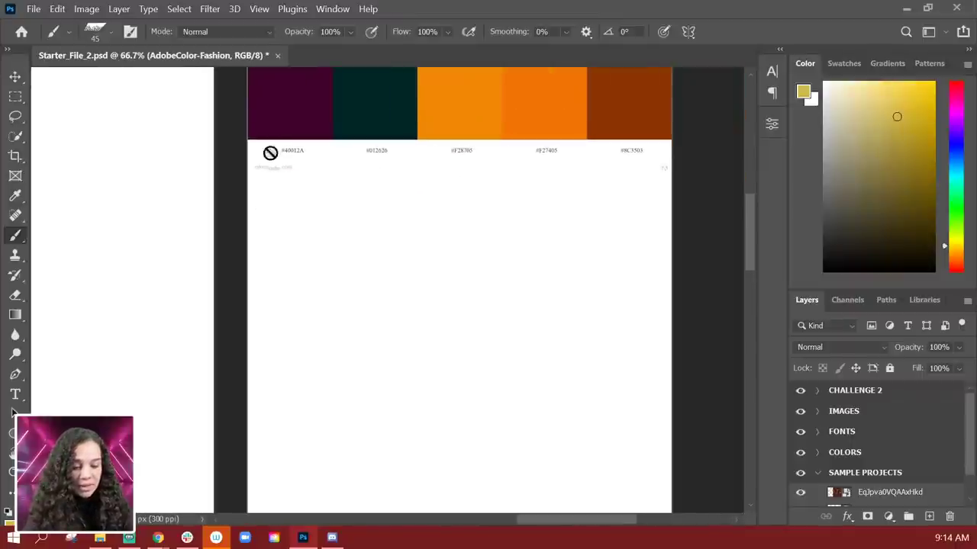
key(ctrl+minus)
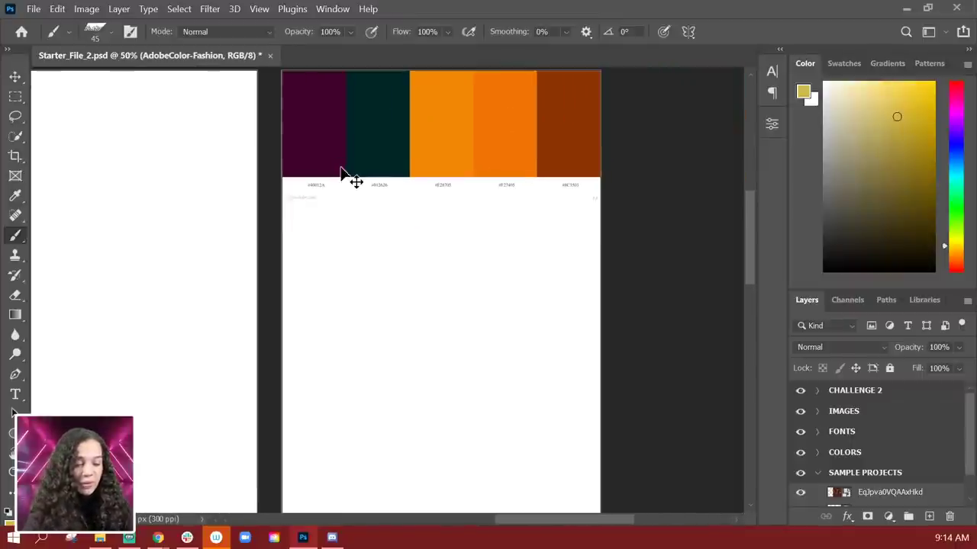
key(ctrl+minus)
key(ctrl+plus)
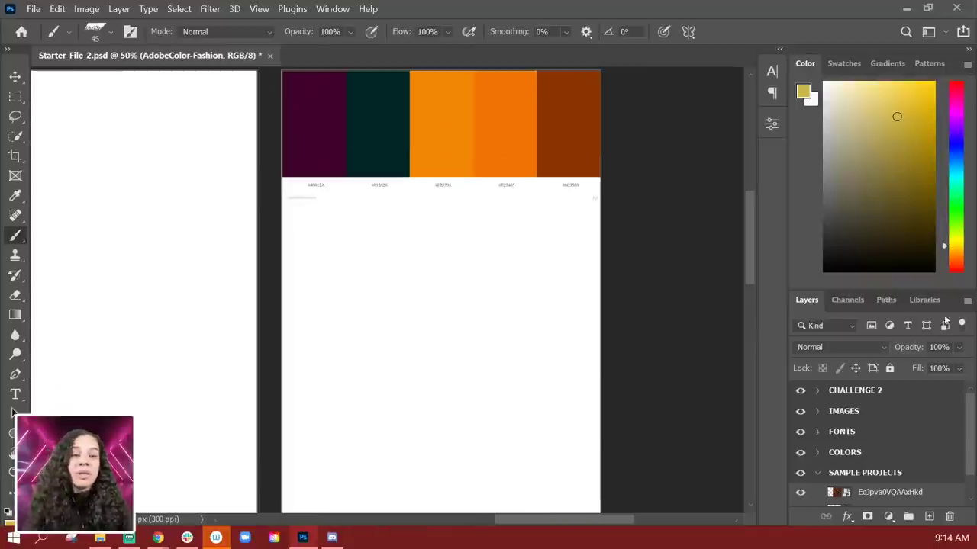
key(ctrl+minus)
key(ctrl+minus)
key(ctrl+minus)
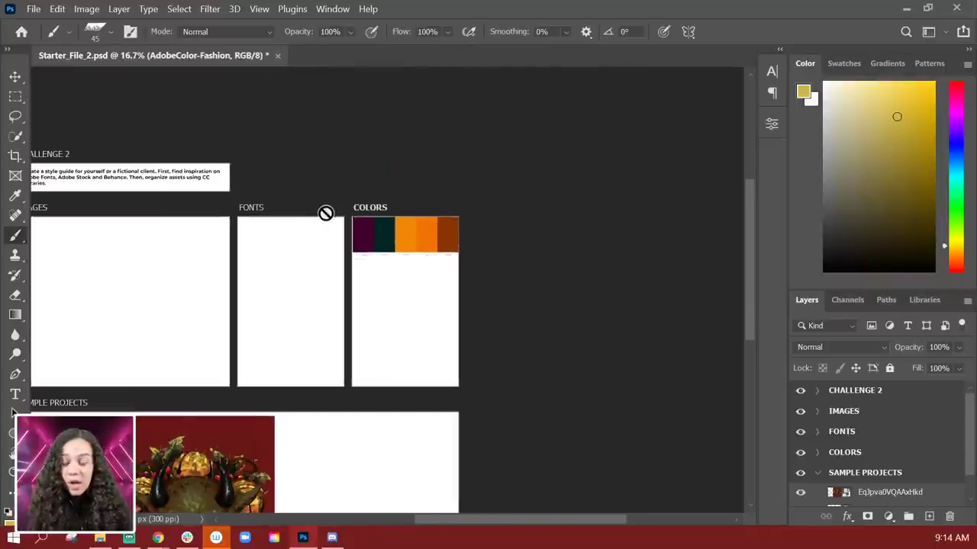
mouse_move(331, 288)
mouse_down()
mouse_move(549, 269)
mouse_move(539, 264)
mouse_up()
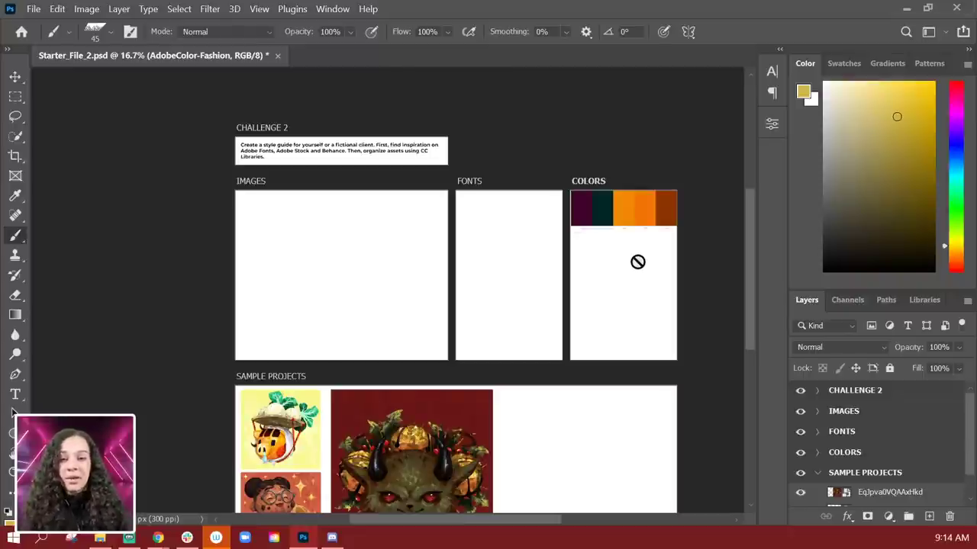
mouse_move(527, 450)
mouse_down()
mouse_move(403, 305)
mouse_move(436, 325)
mouse_up()
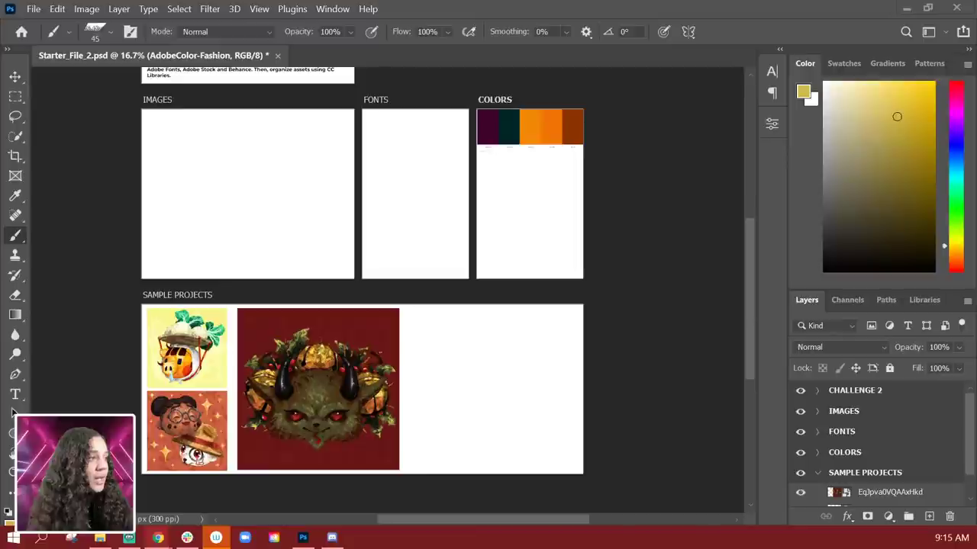
key(alt+Tab)
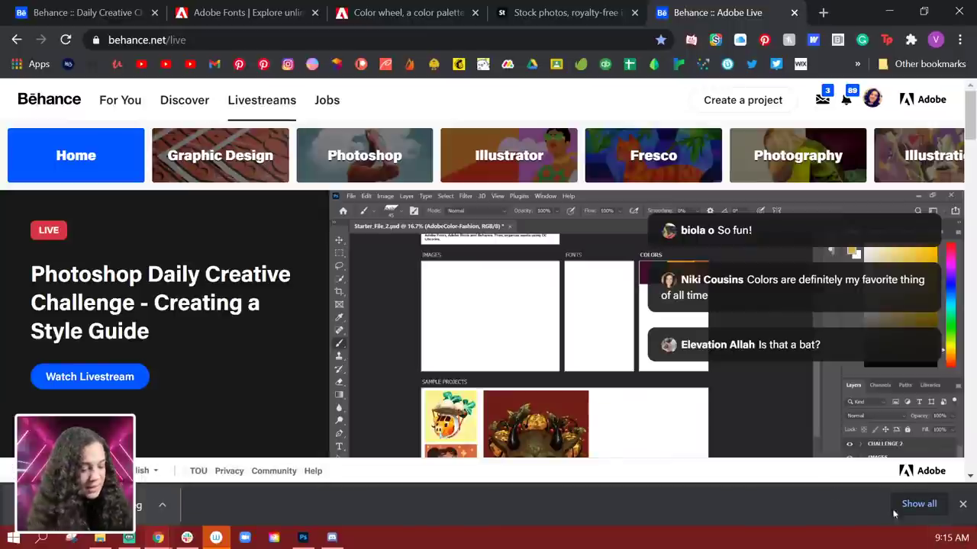
Step: Search Behance Discover for 'indie game dev' and scroll through the project results
click(961, 506)
click(184, 100)
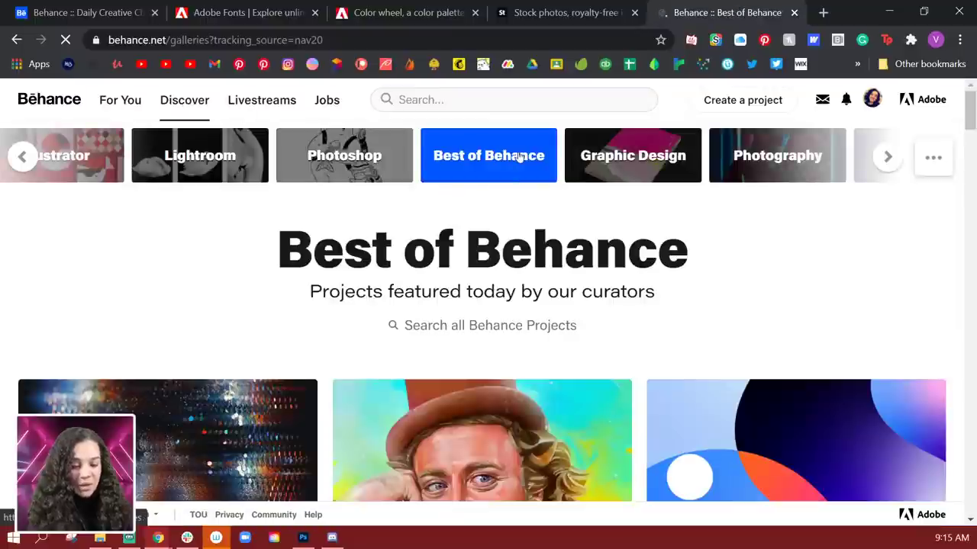
click(430, 105)
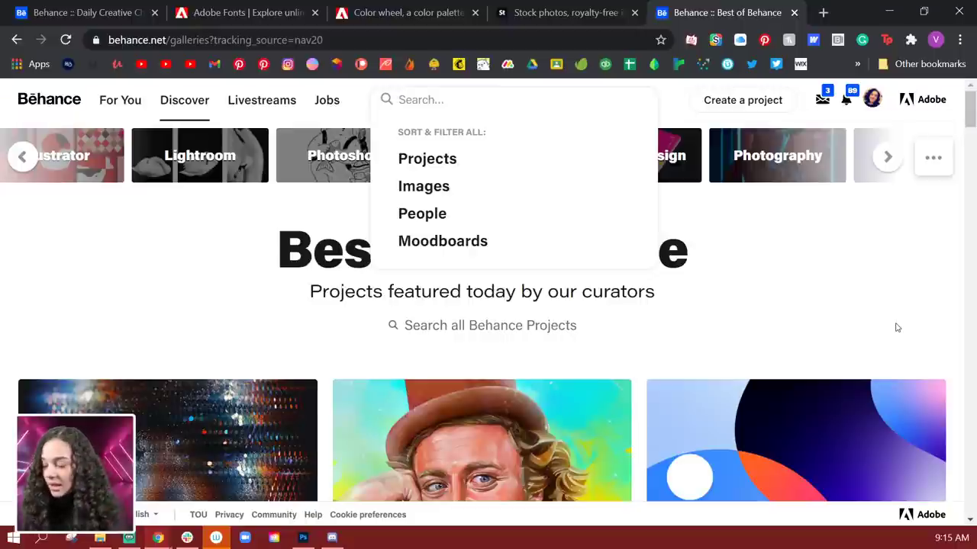
text(i)
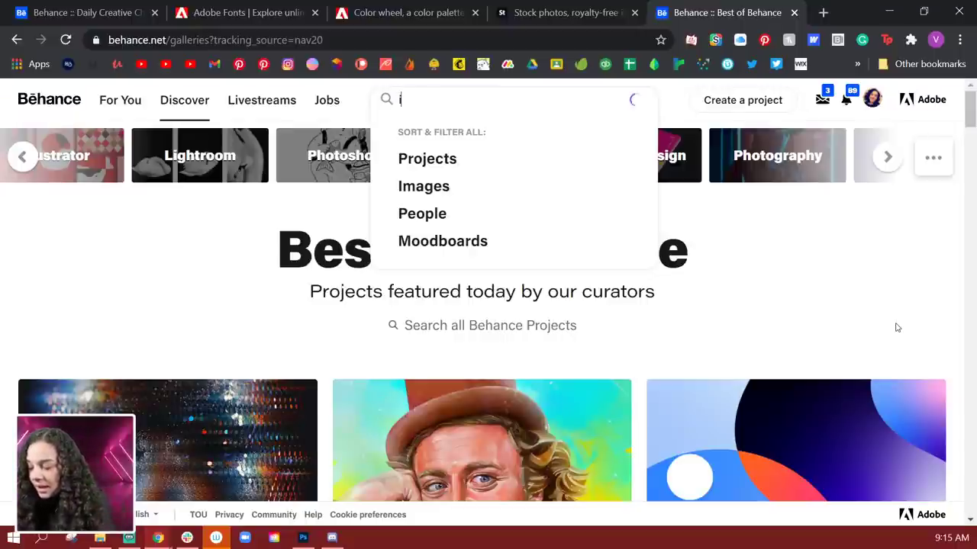
text(ndie game dev)
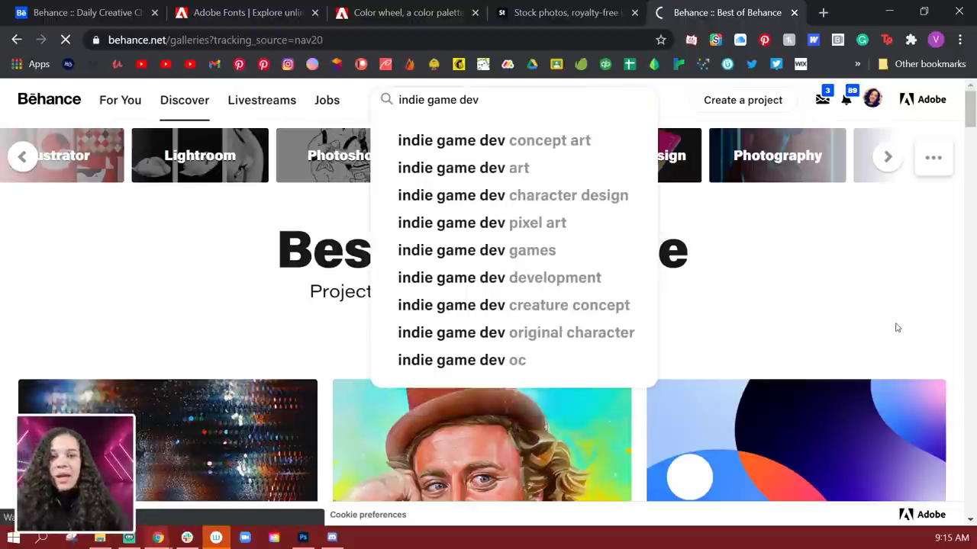
key(Return)
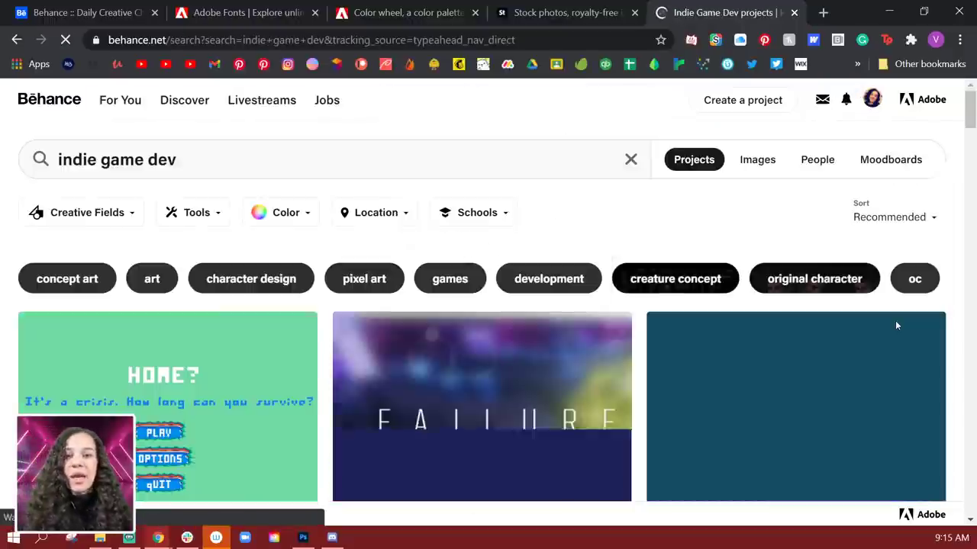
scroll(518, 385, down, 5)
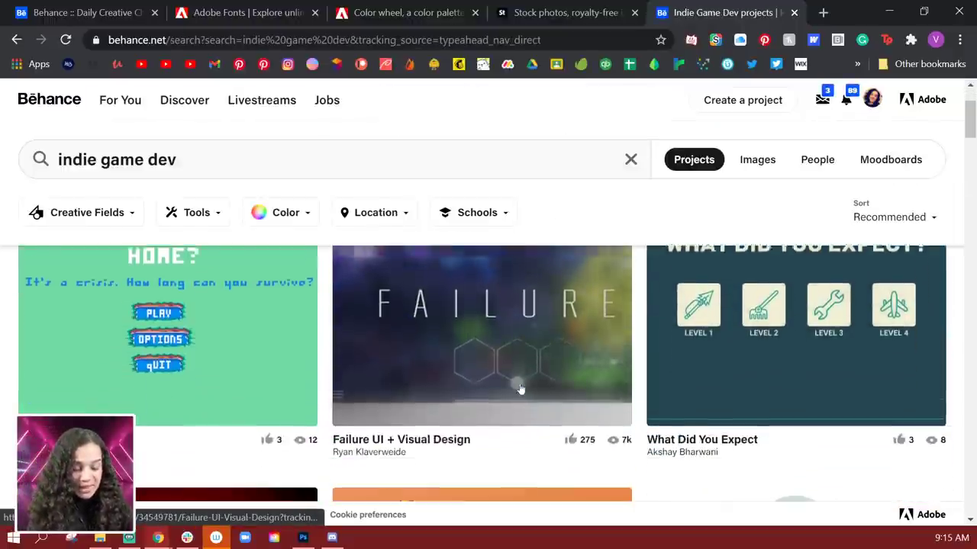
scroll(541, 375, down, 2)
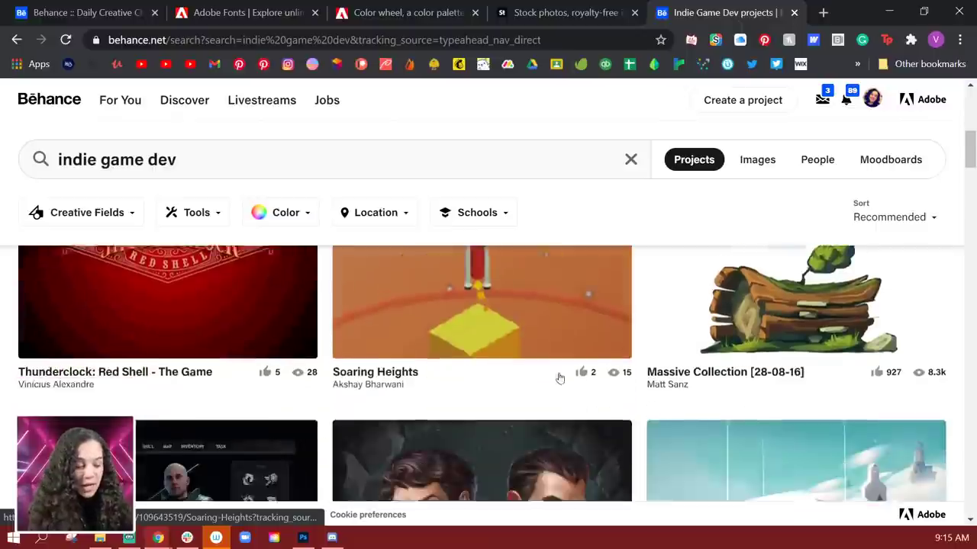
scroll(562, 378, down, 4)
scroll(789, 381, up, 5)
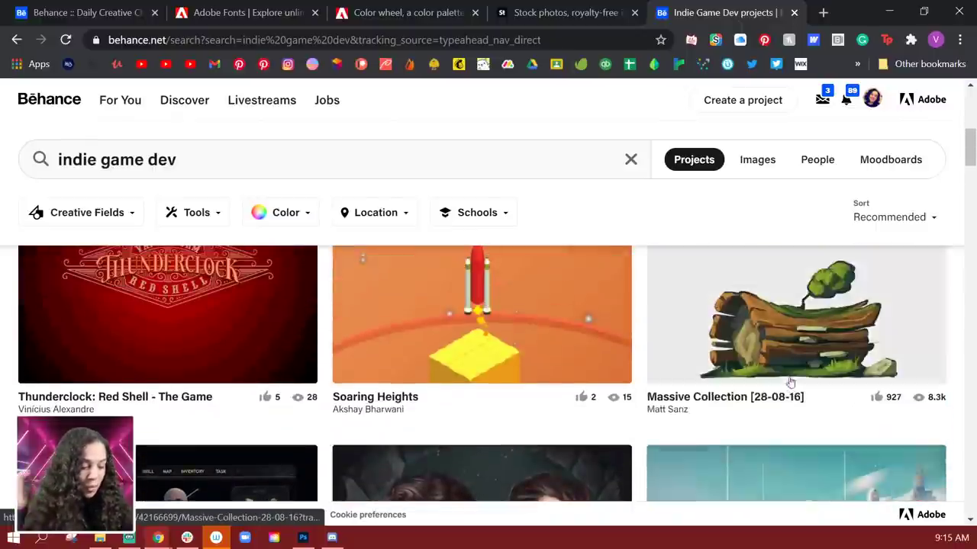
scroll(897, 411, up, 2)
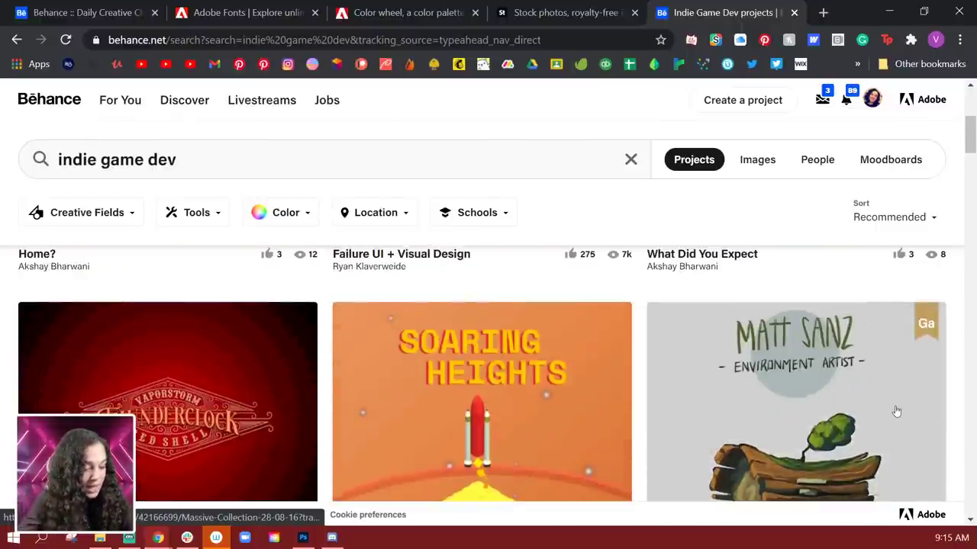
Step: Open the Massive Collection project and scroll through its content
click(784, 394)
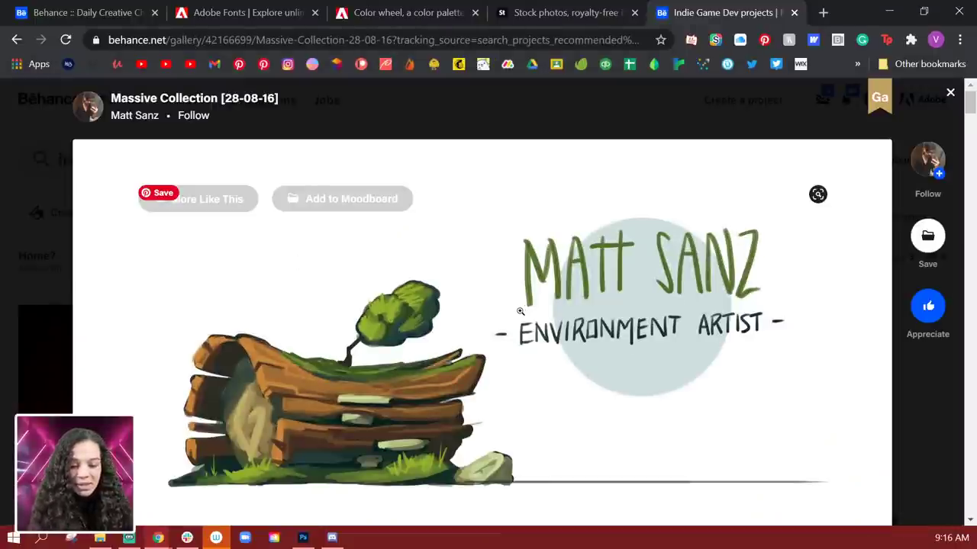
scroll(520, 311, down, 15)
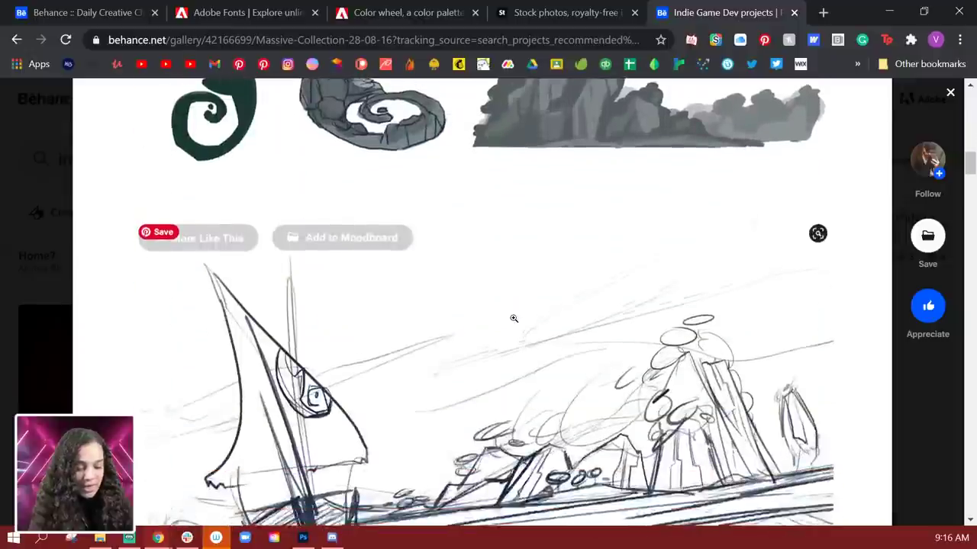
scroll(513, 318, down, 10)
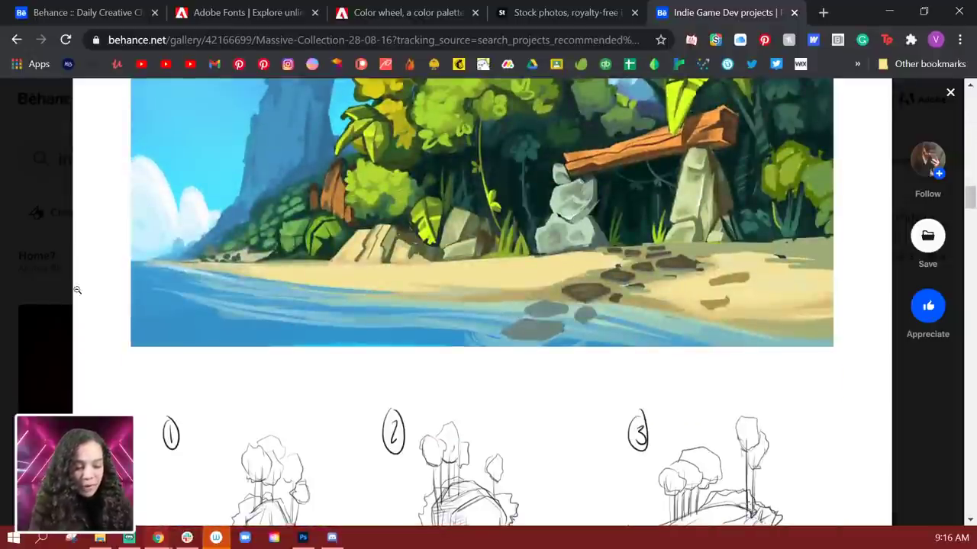
scroll(473, 336, up, 1)
scroll(492, 335, down, 10)
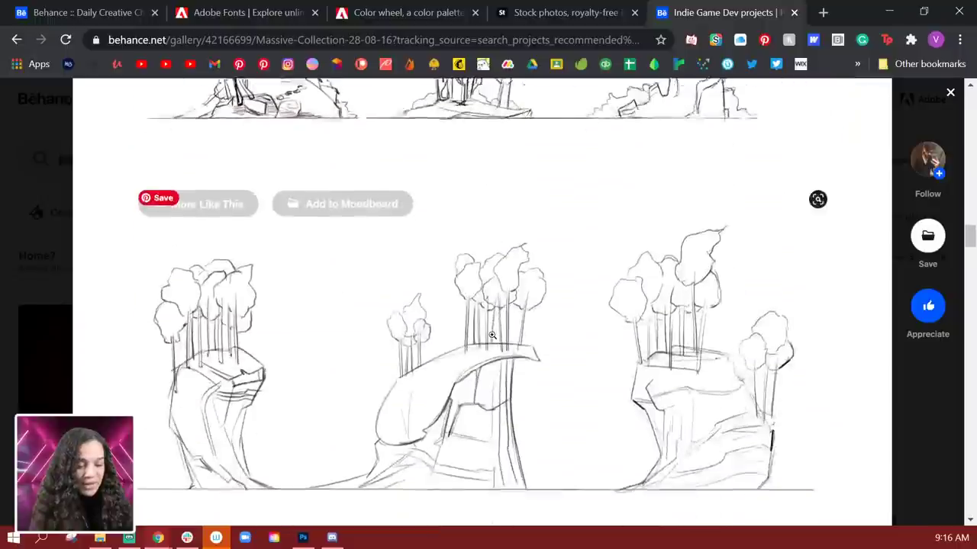
scroll(492, 336, down, 10)
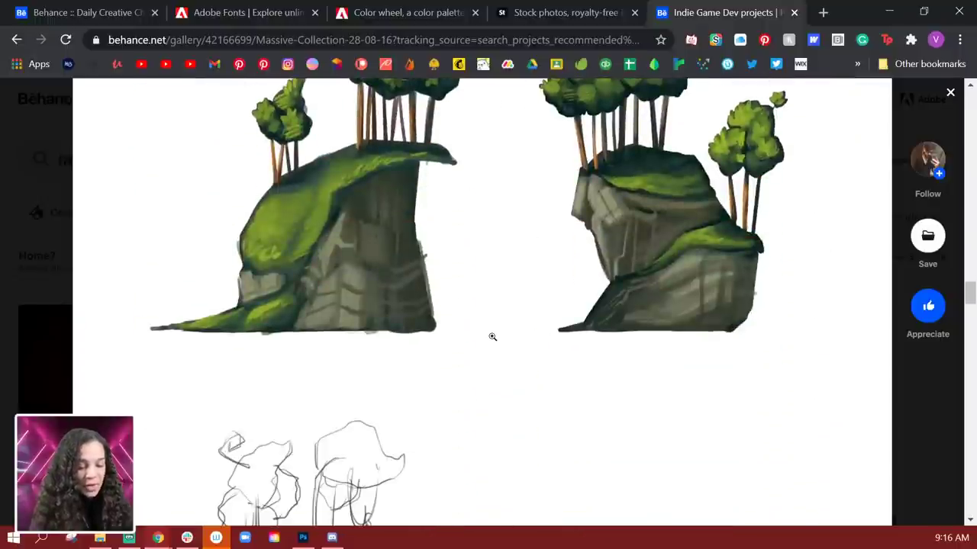
scroll(493, 341, down, 10)
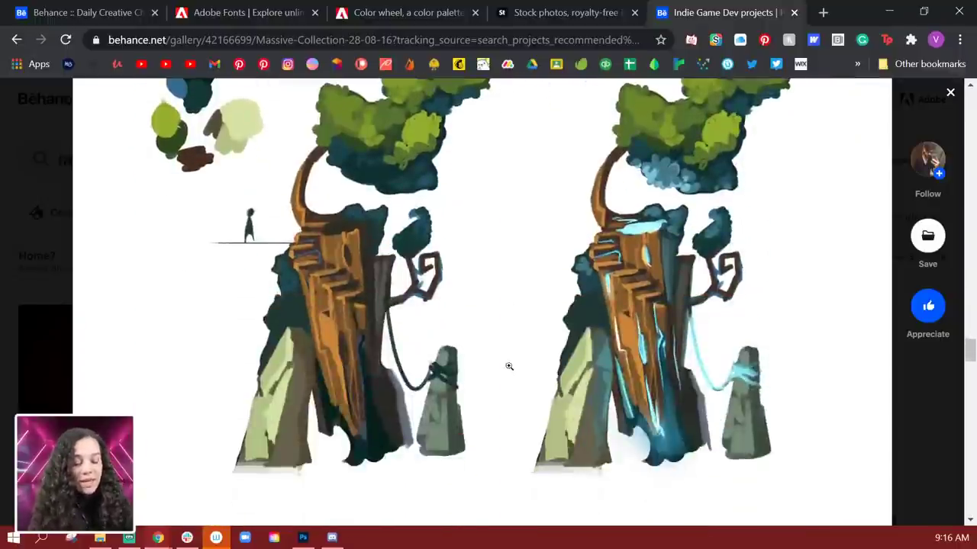
scroll(508, 364, down, 10)
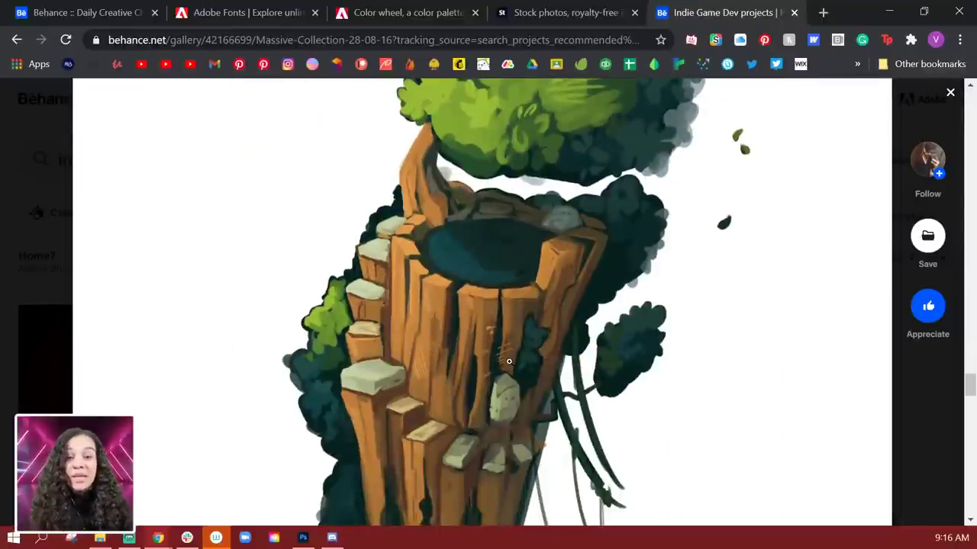
scroll(502, 373, down, 10)
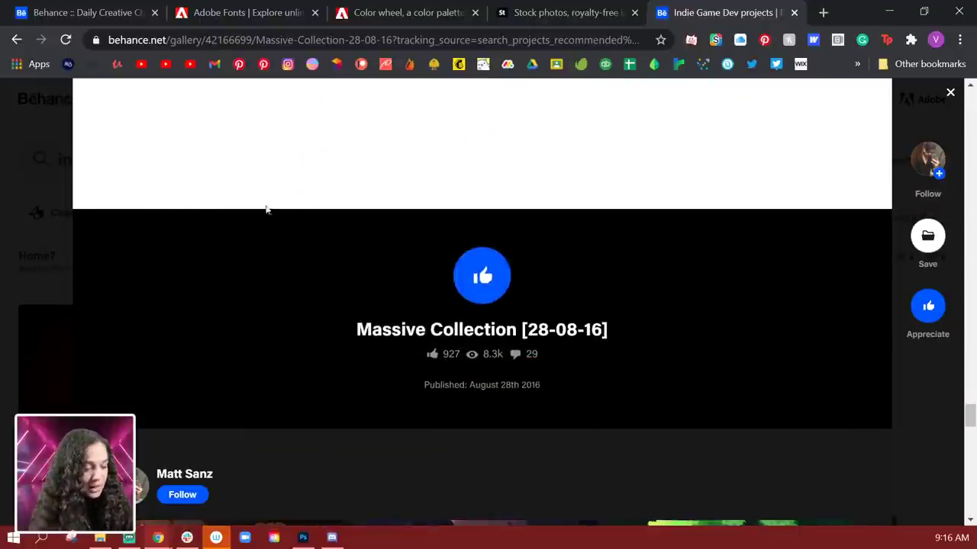
Step: Save the project to a new moodboard named 'DCC Jan 2021' and close the project
click(927, 235)
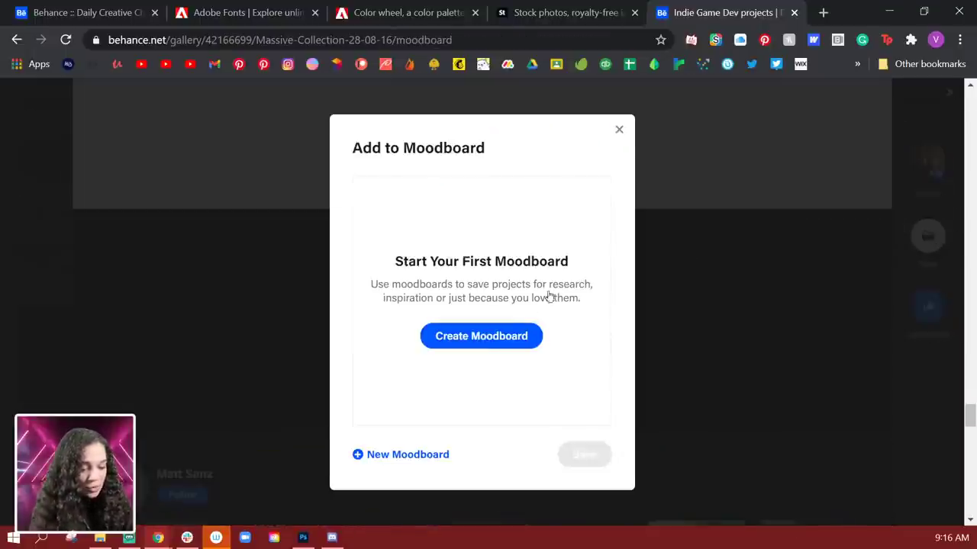
click(493, 338)
click(468, 314)
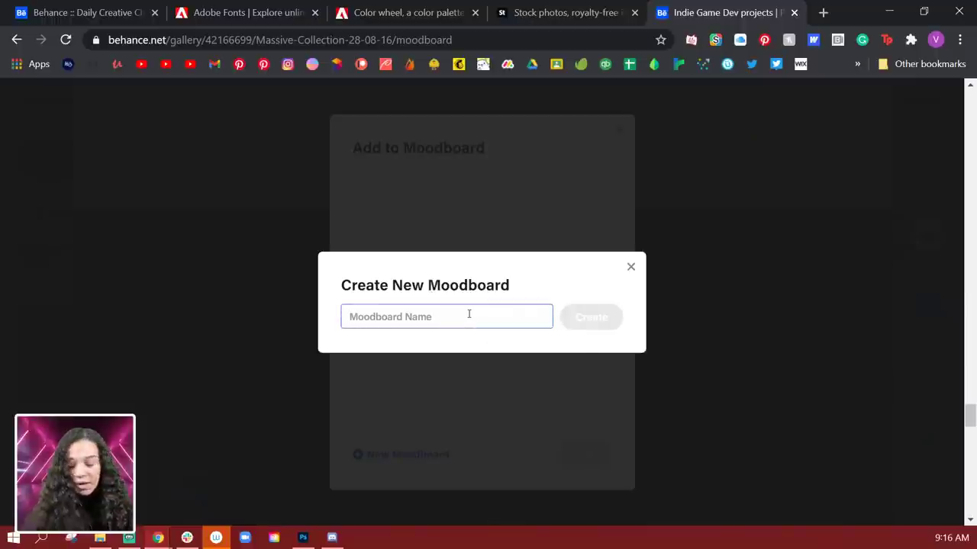
text(DCC Jan 2021)
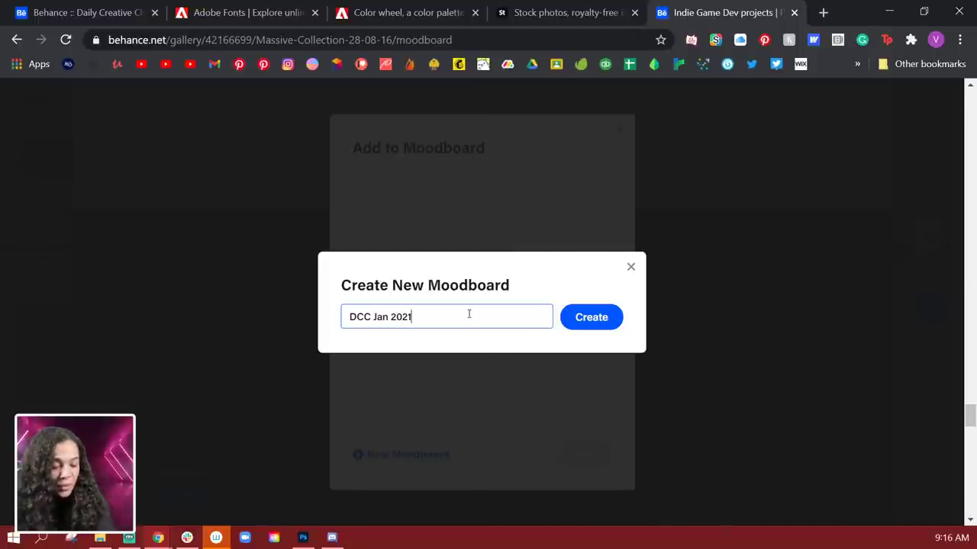
click(614, 319)
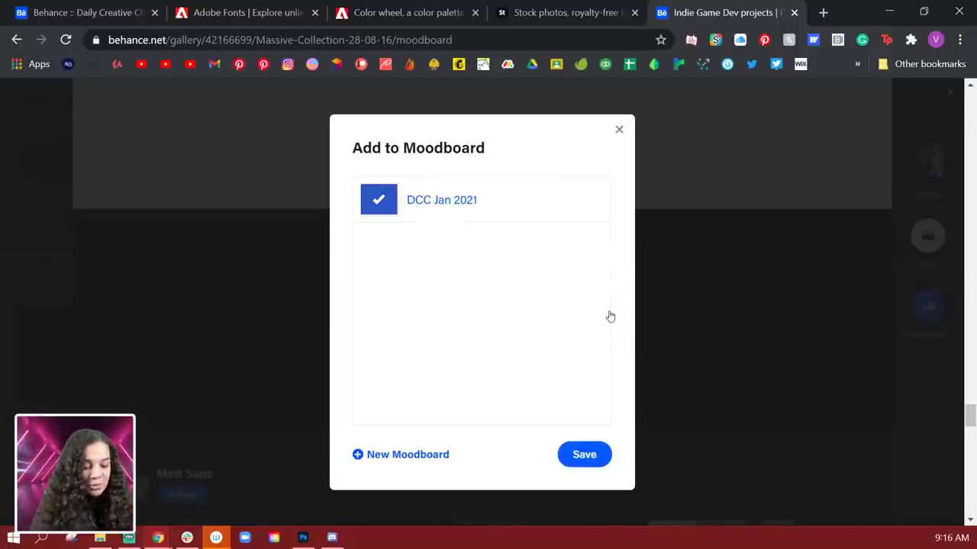
click(584, 454)
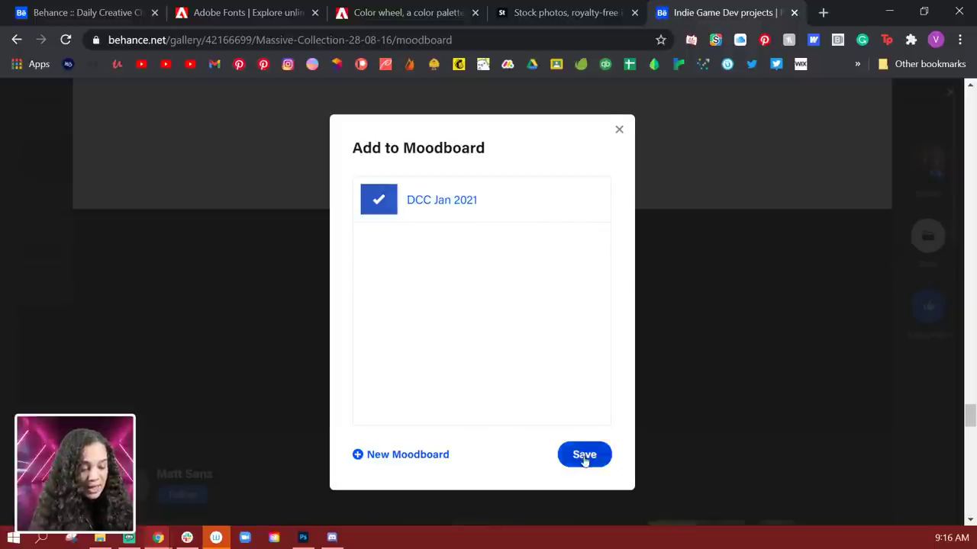
click(769, 379)
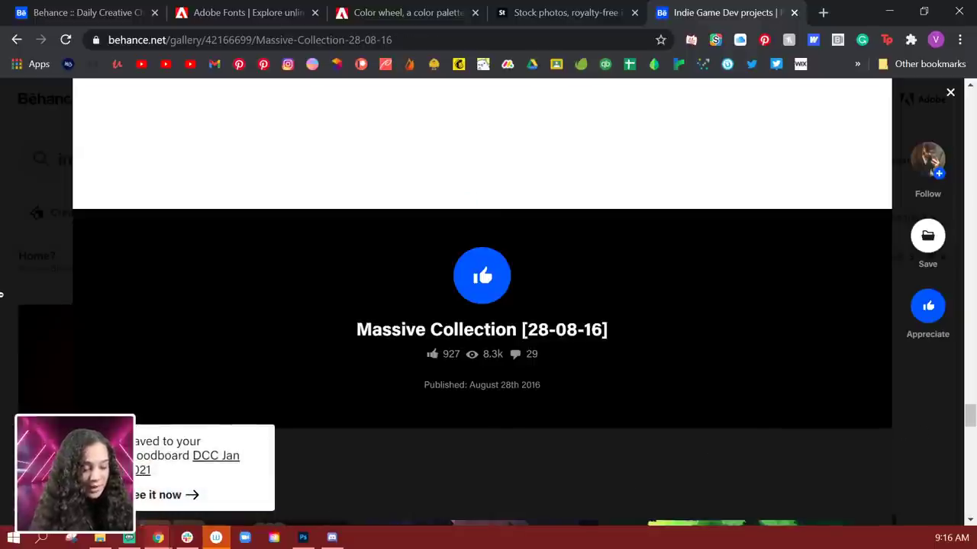
key(Escape)
Step: Open the Soaring Heights project and scroll through its content
scroll(566, 352, down, 2)
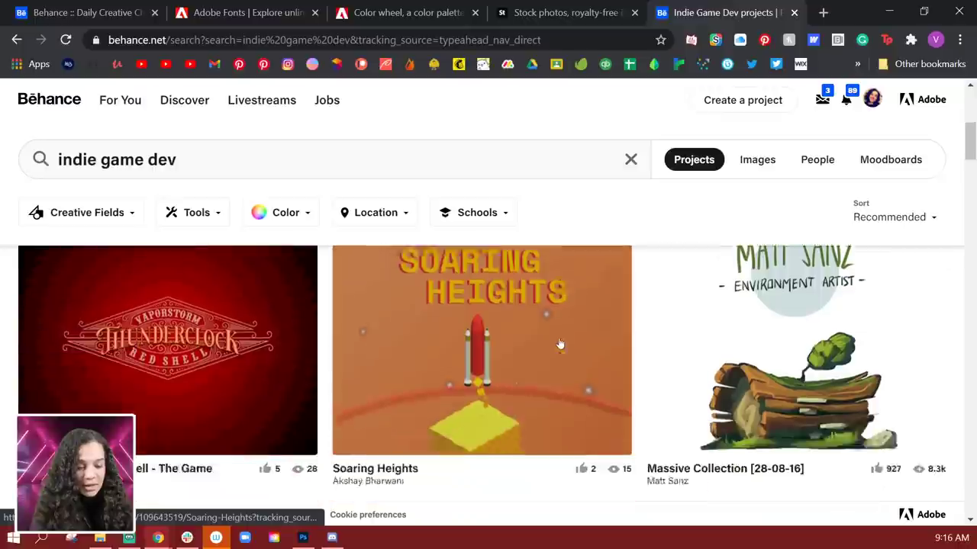
click(504, 321)
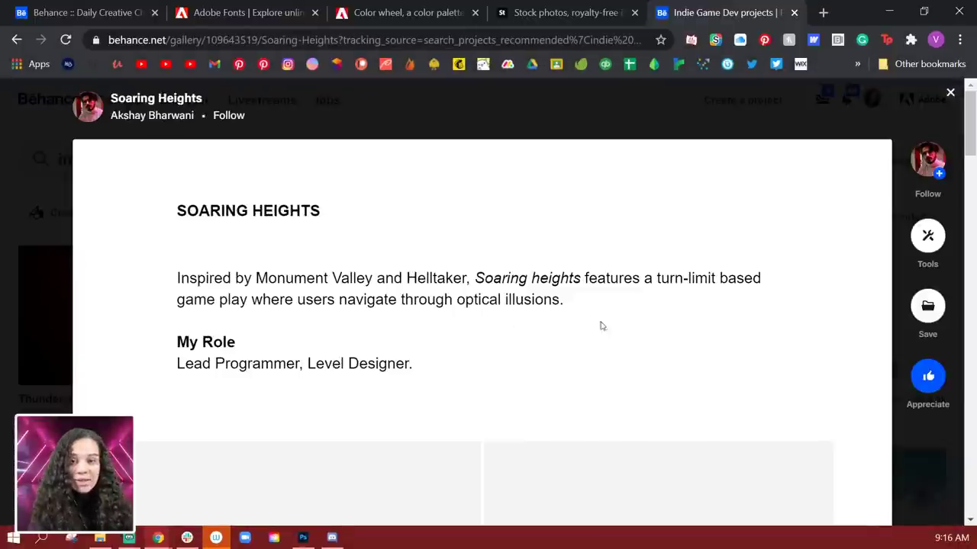
scroll(624, 361, down, 2)
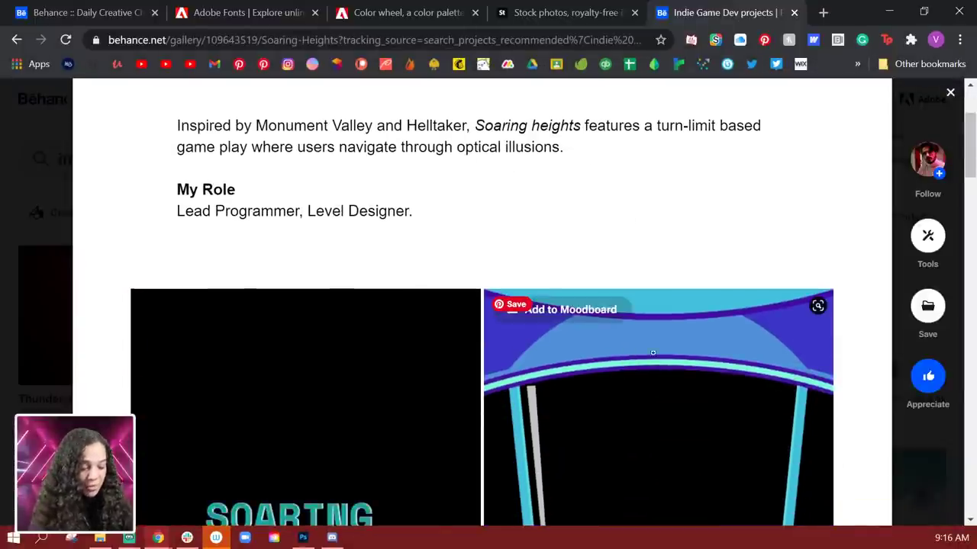
scroll(754, 364, down, 2)
scroll(755, 365, down, 2)
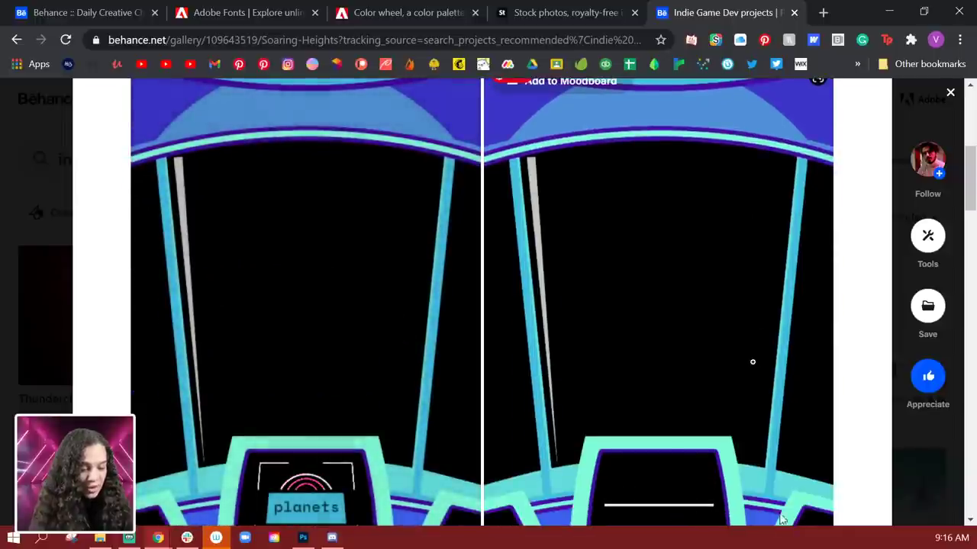
scroll(575, 305, down, 5)
scroll(577, 309, up, 5)
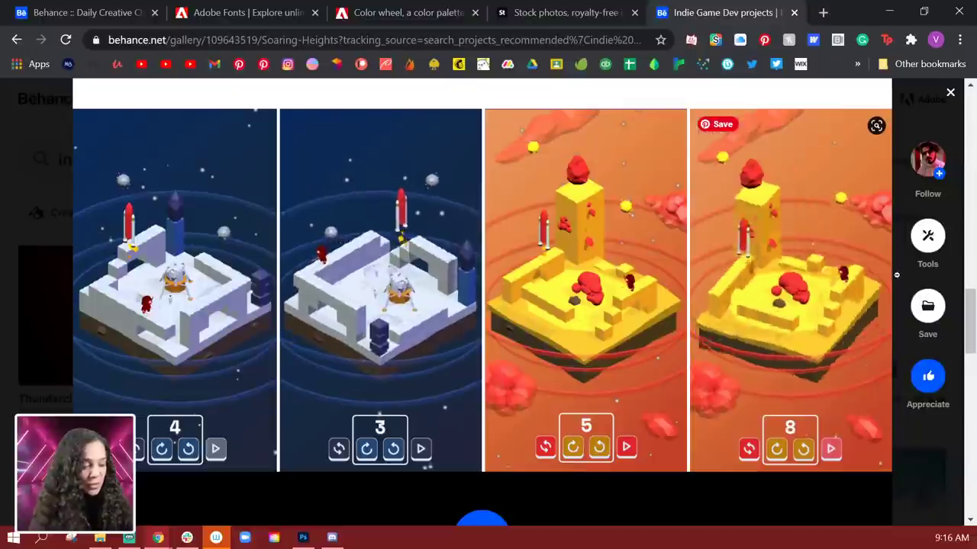
Step: Save Soaring Heights to the DCC Jan 2021 moodboard and close the project
click(923, 306)
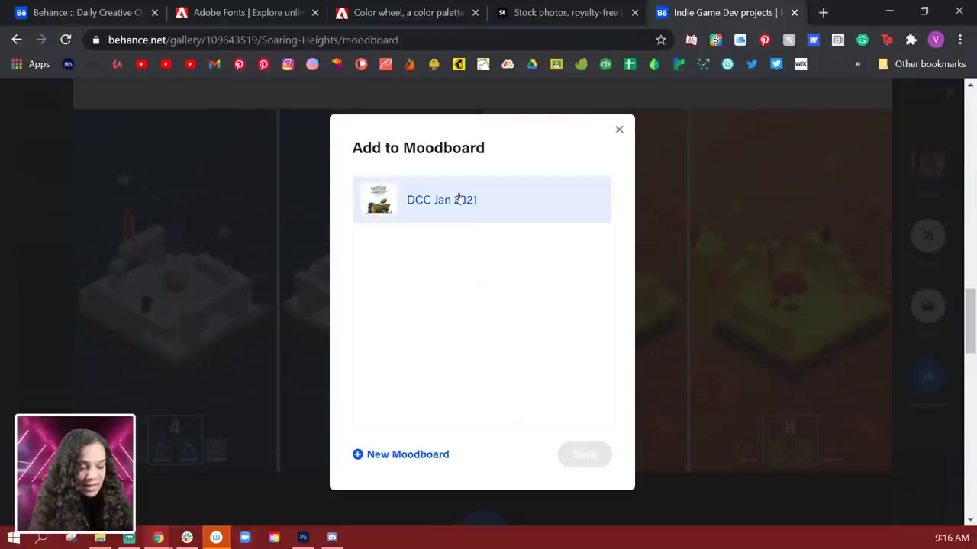
click(460, 201)
click(587, 456)
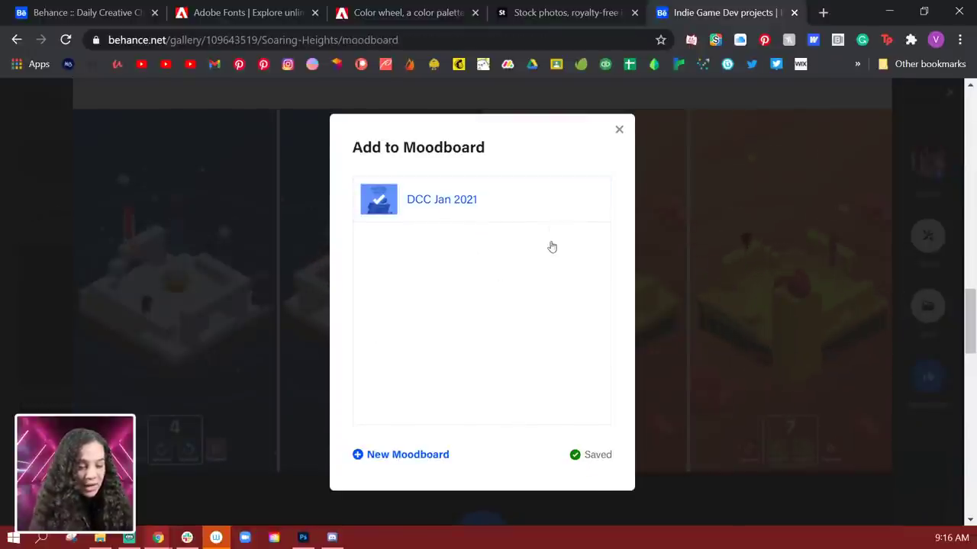
scroll(344, 277, up, 2)
scroll(345, 277, up, 10)
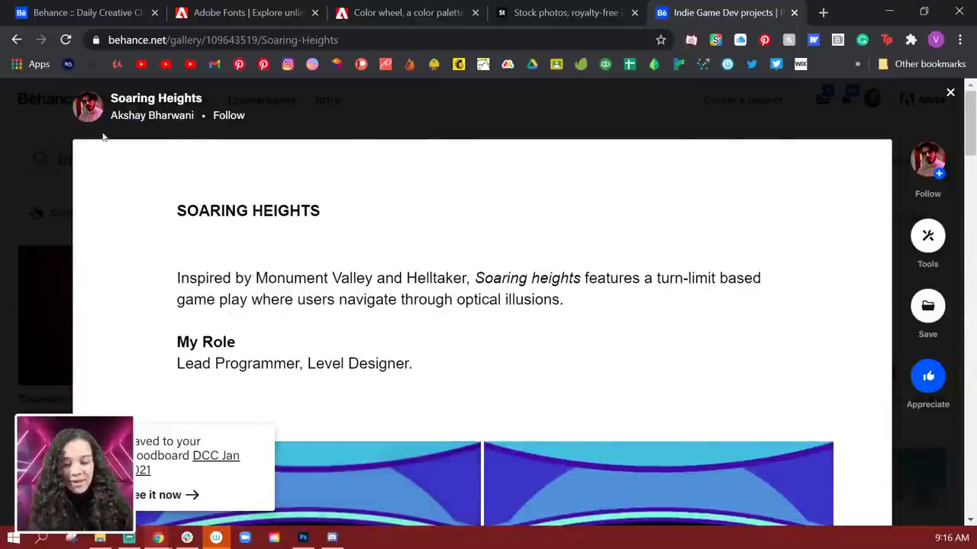
scroll(397, 254, down, 20)
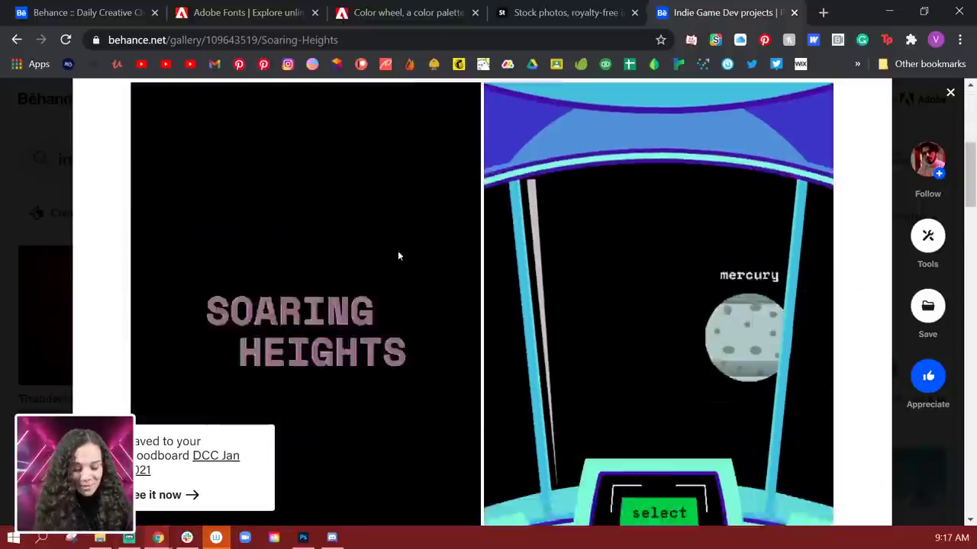
scroll(427, 237, down, 3)
scroll(428, 236, up, 10)
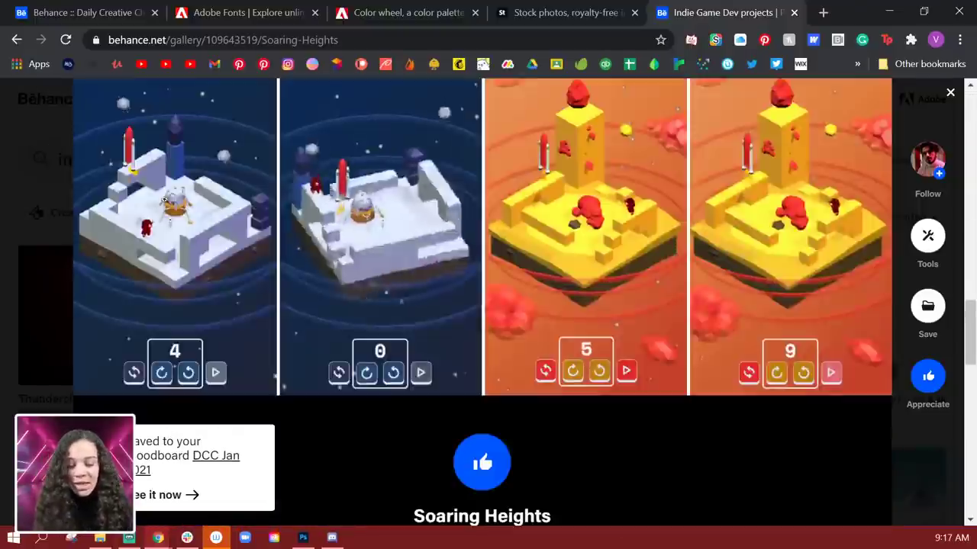
key(Escape)
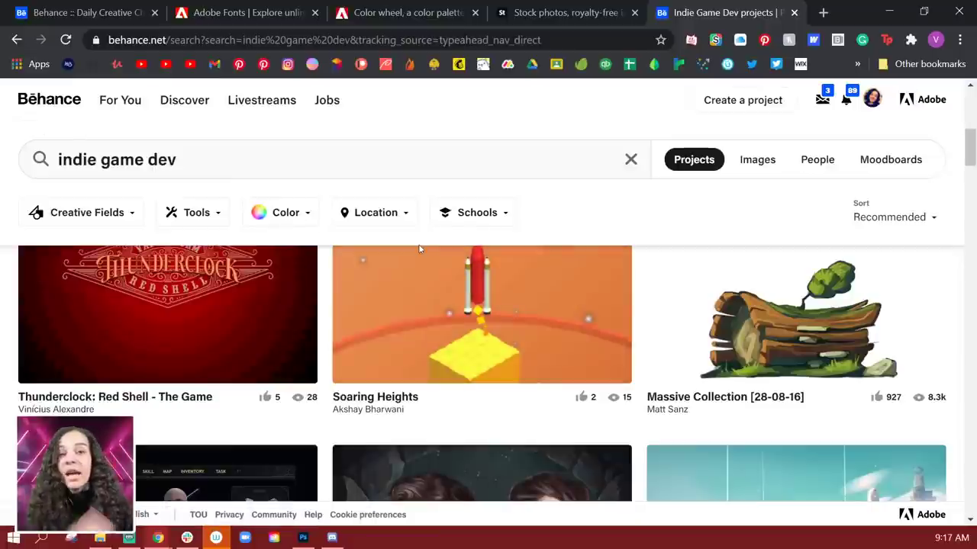
scroll(505, 280, up, 4)
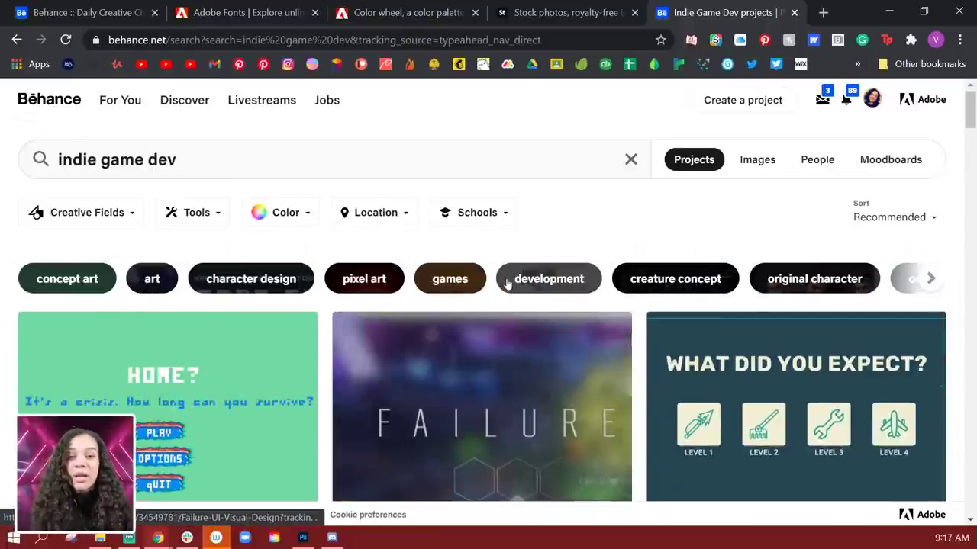
click(562, 276)
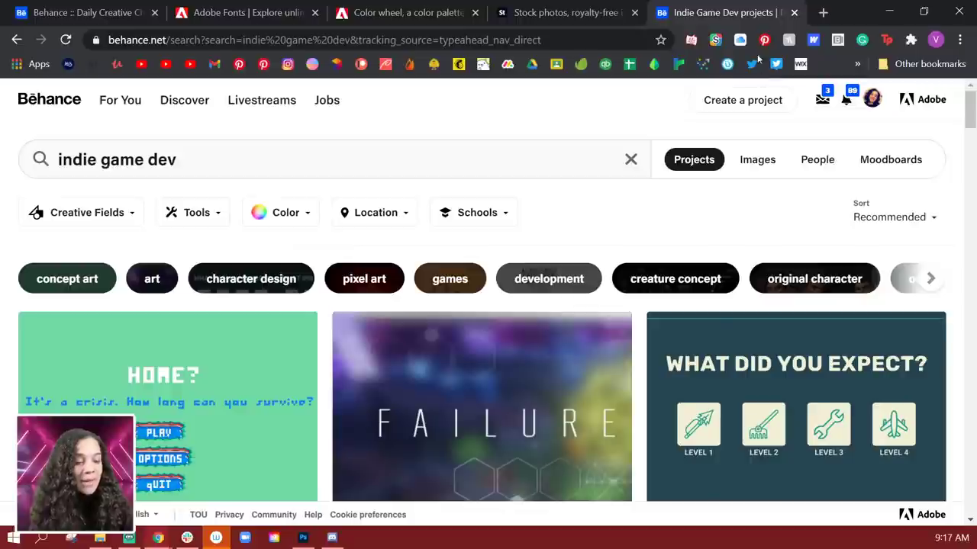
Step: On Adobe Stock, restrict the search to Free assets and search 'video games'
click(516, 17)
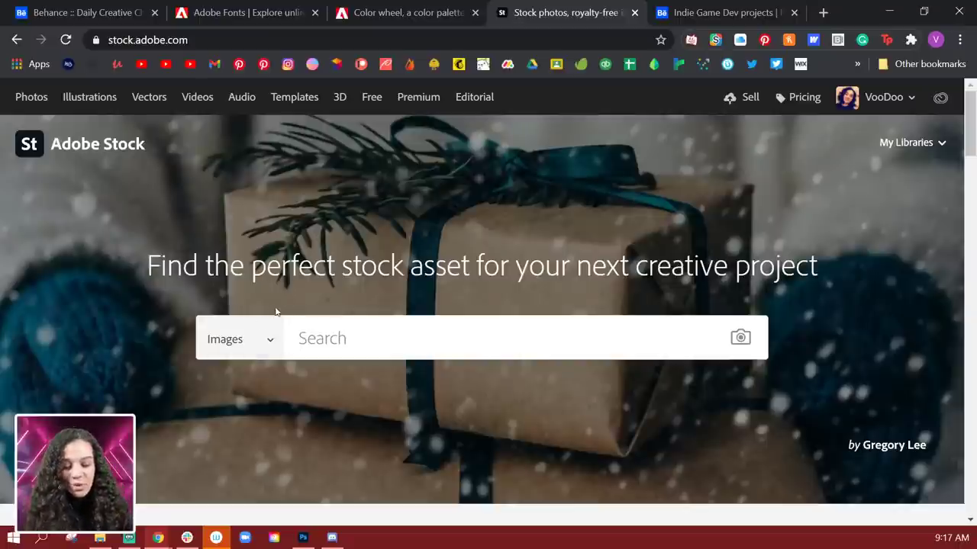
click(262, 340)
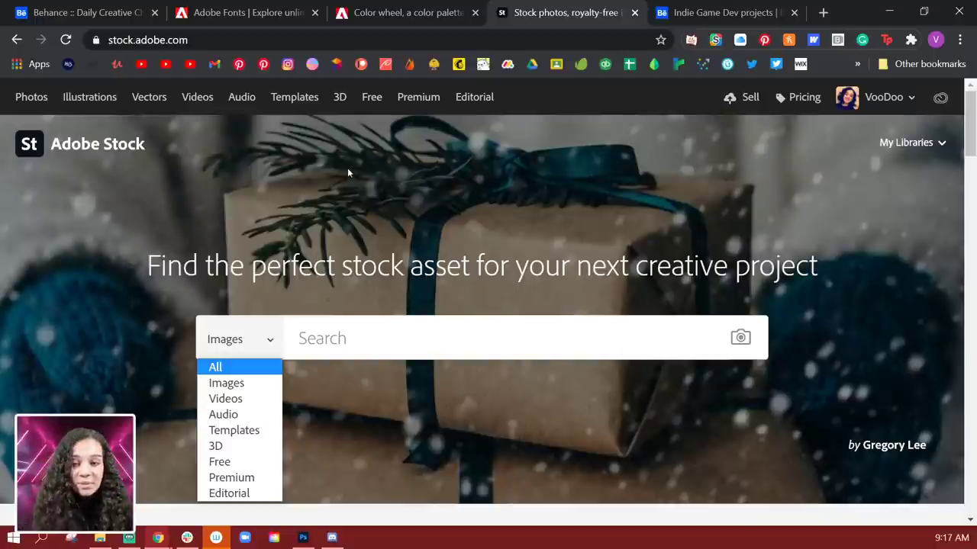
click(236, 461)
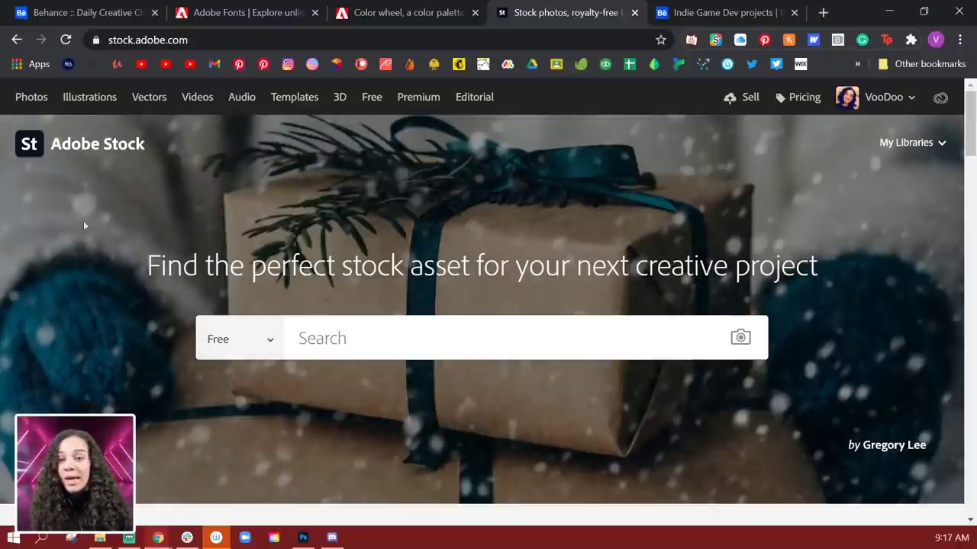
click(331, 333)
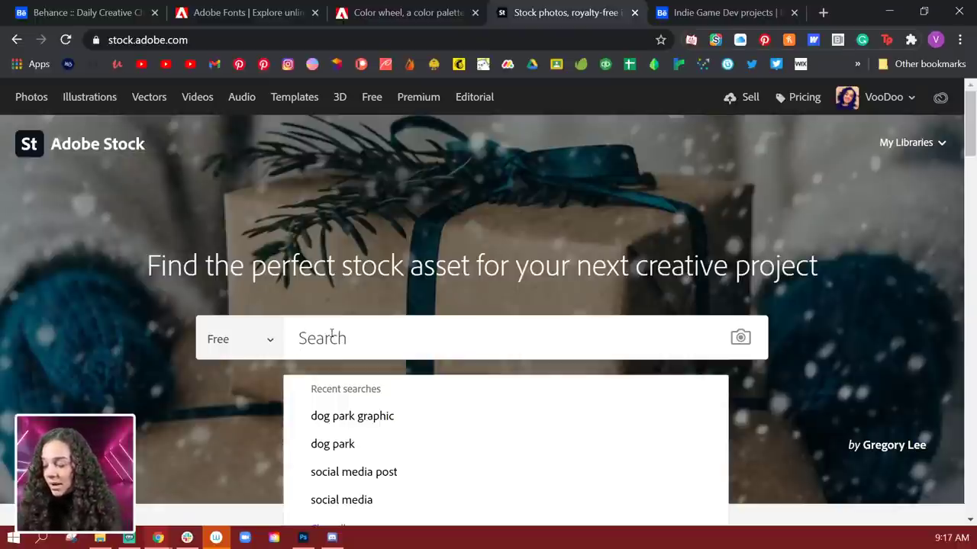
text(vid)
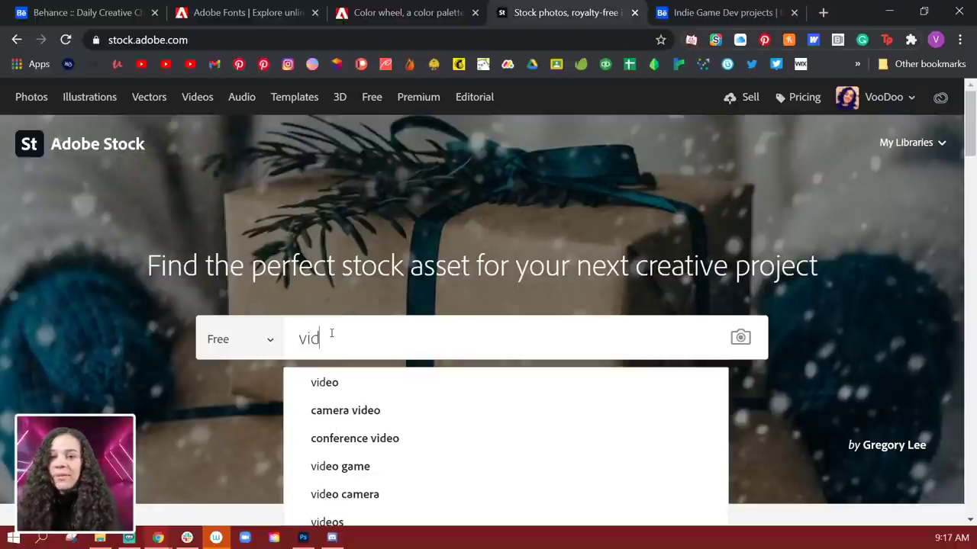
text(eo)
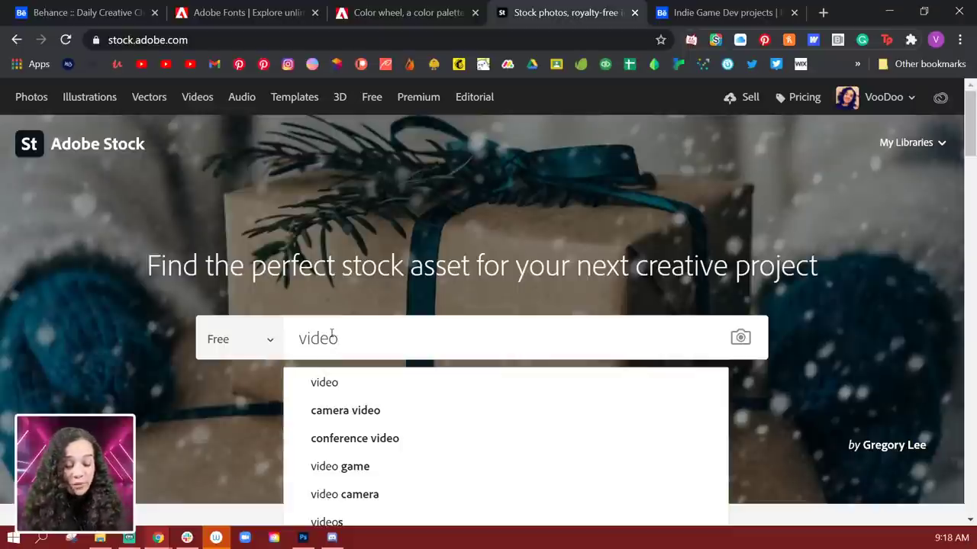
text(games)
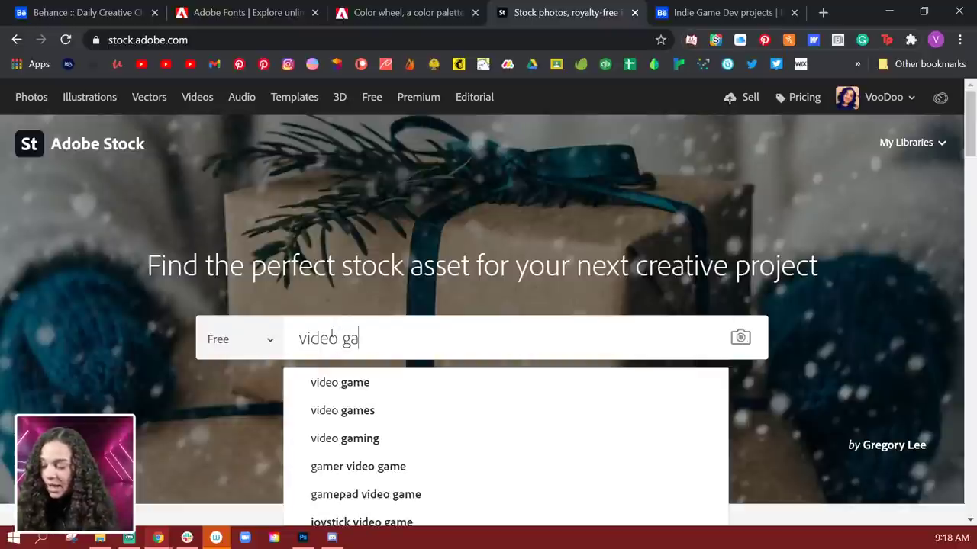
key(Return)
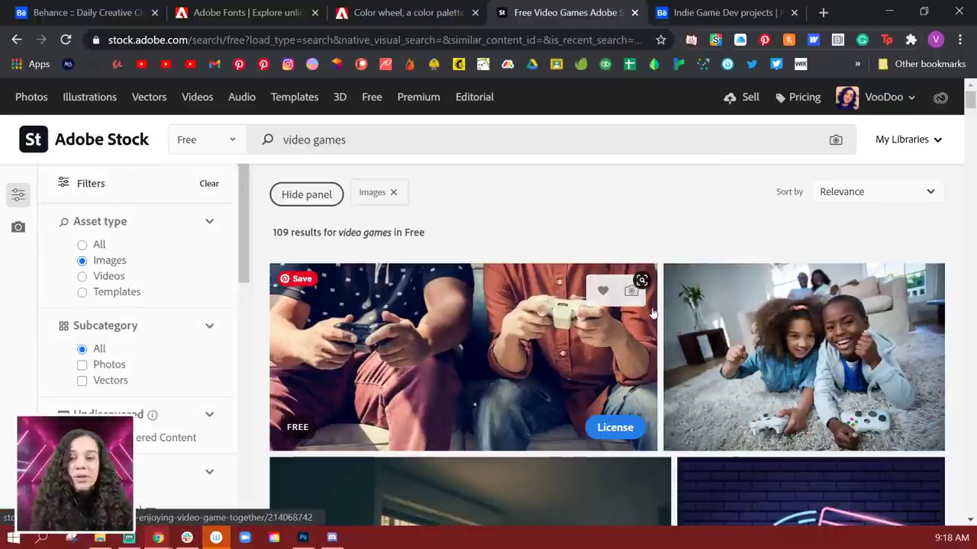
Step: License the gaming-mouse illustration and download it as a JPEG
scroll(686, 329, down, 4)
scroll(733, 326, down, 4)
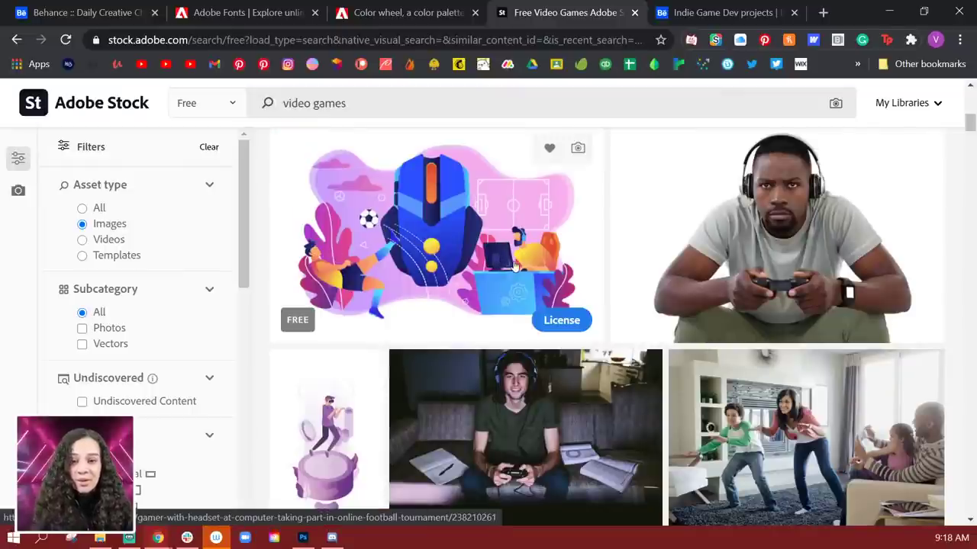
click(565, 321)
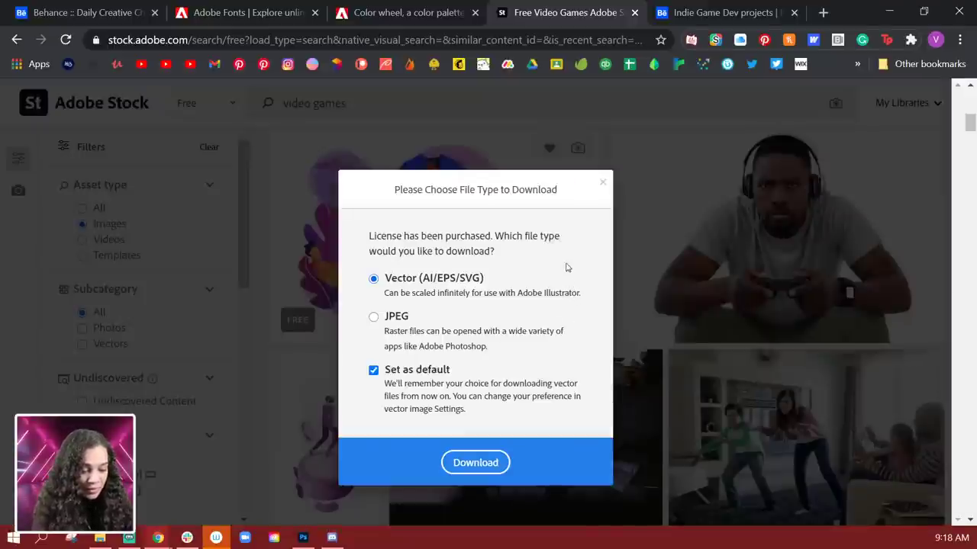
click(373, 317)
click(474, 462)
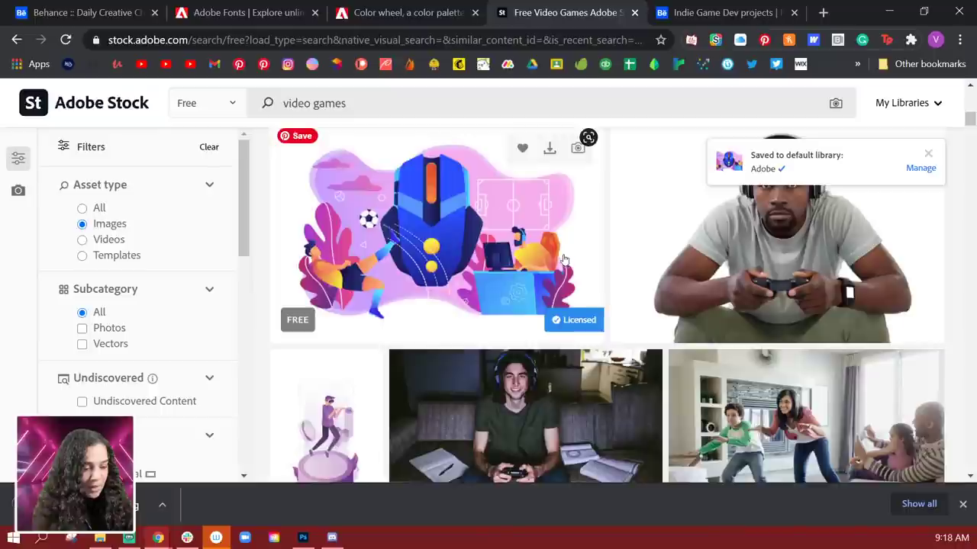
Step: Look through the remaining video-game results, then return to the Photoshop style guide
scroll(569, 260, down, 5)
scroll(720, 282, down, 10)
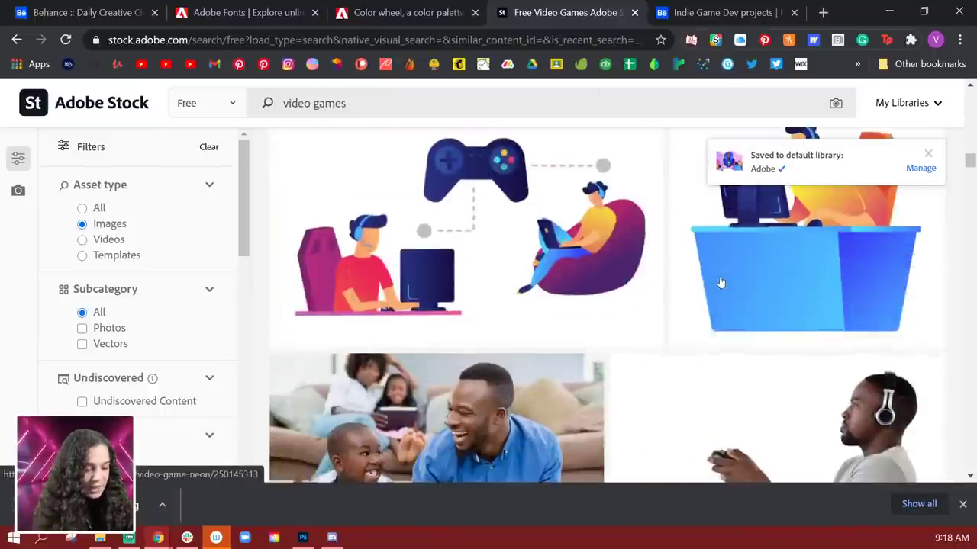
scroll(730, 278, up, 2)
scroll(509, 303, down, 6)
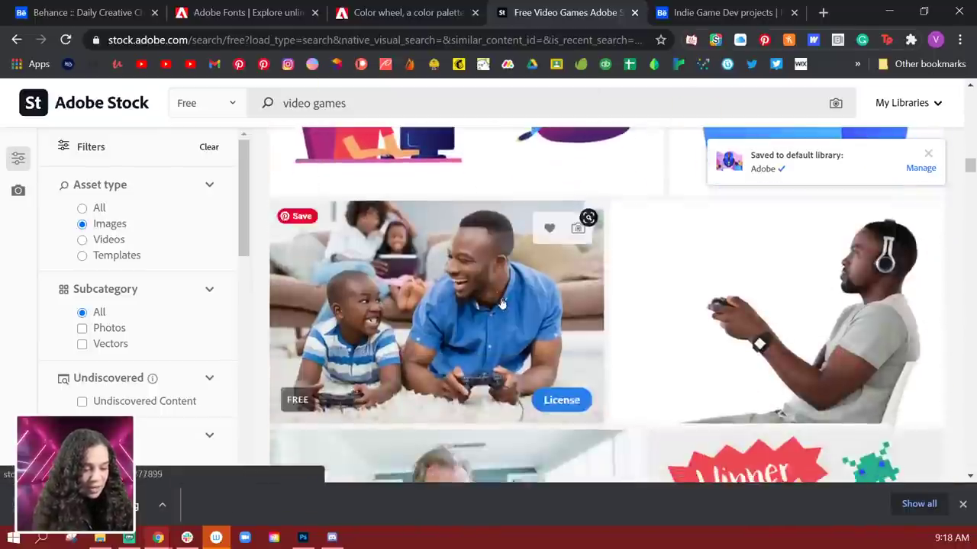
scroll(518, 305, down, 5)
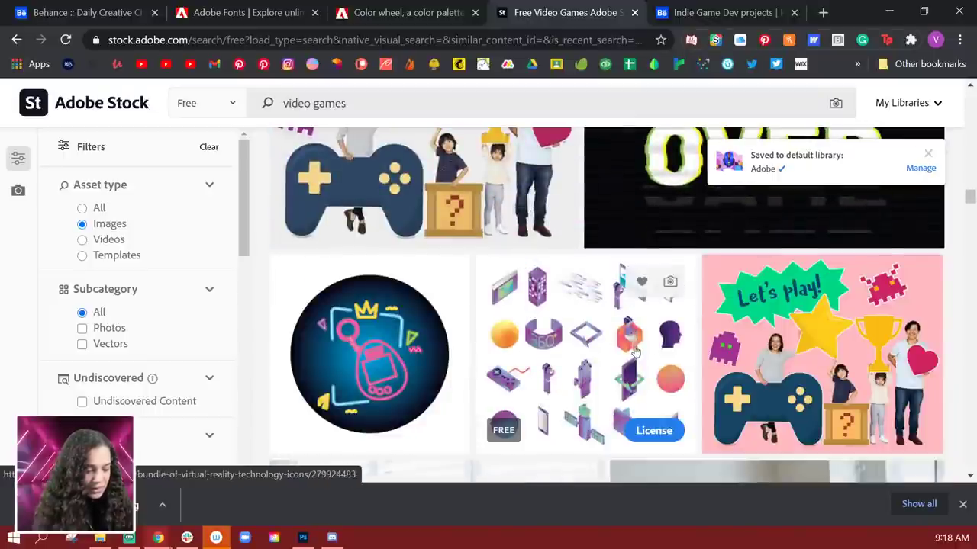
scroll(633, 335, up, 1)
scroll(656, 333, down, 3)
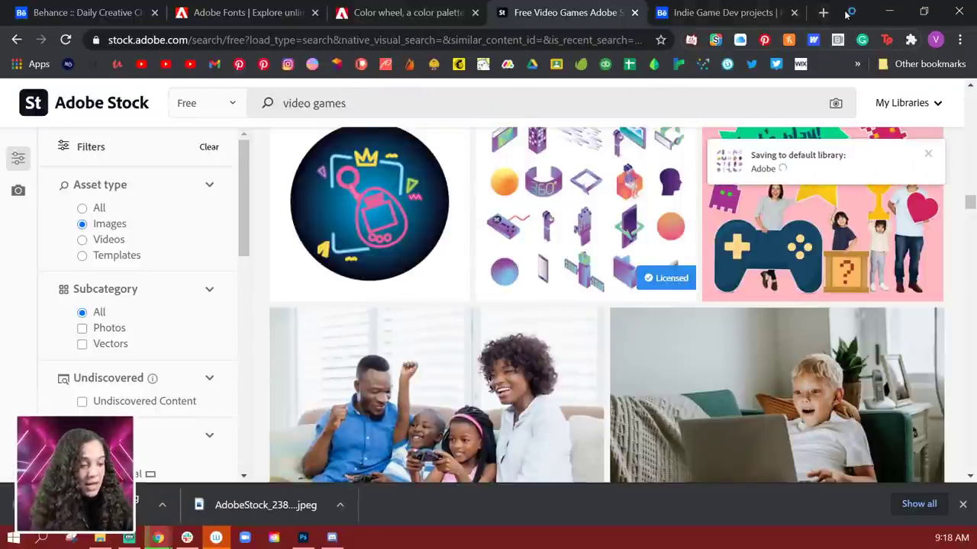
click(889, 12)
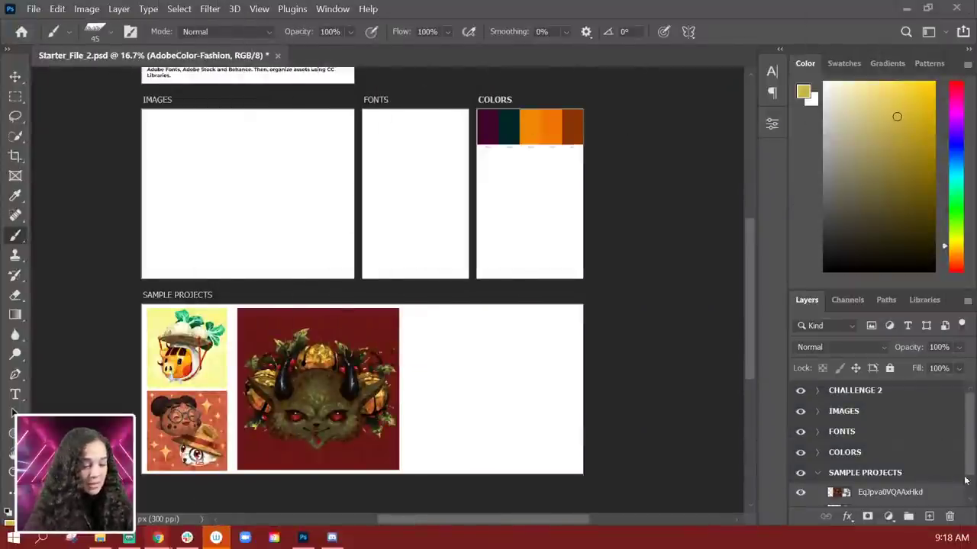
Step: Place the isometric icon set into the IMAGES group, shrunk, at the box's top-right
click(817, 412)
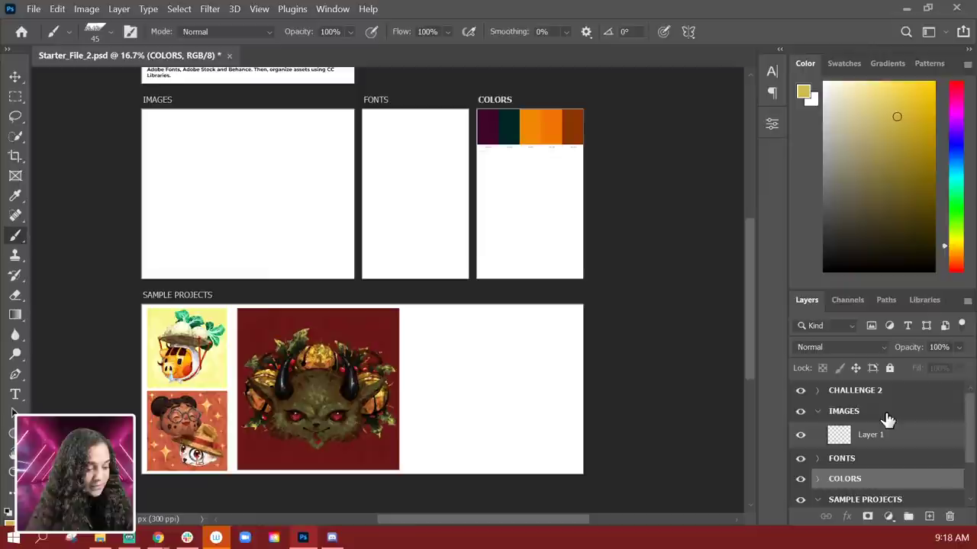
click(887, 416)
key(ctrl+plus)
drag(231, 142, 390, 267)
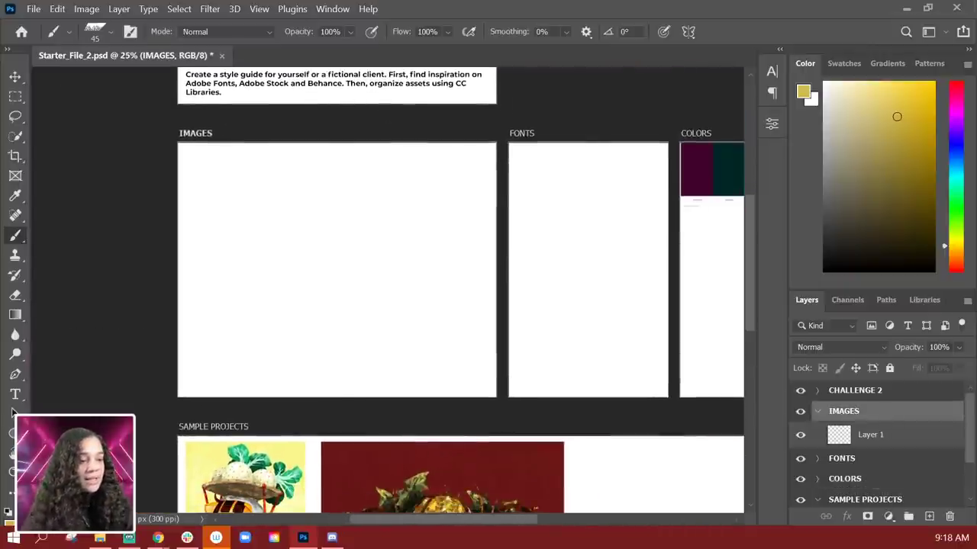
drag(274, 223, 285, 196)
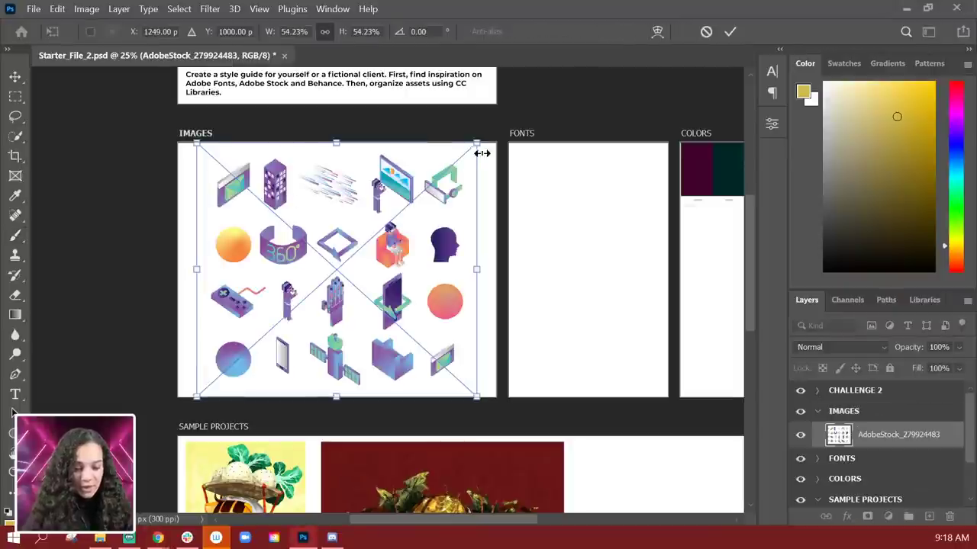
drag(481, 149, 331, 236)
drag(278, 336, 418, 227)
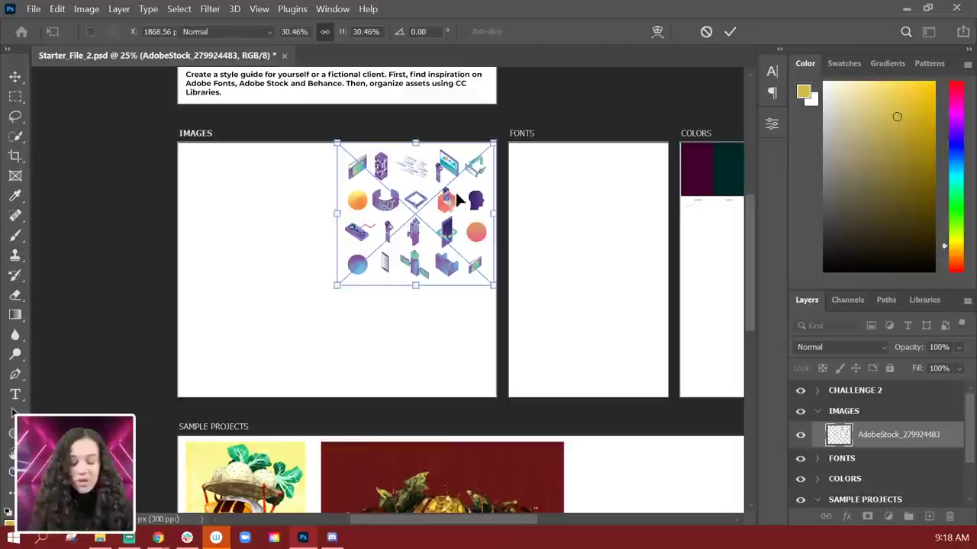
key(b)
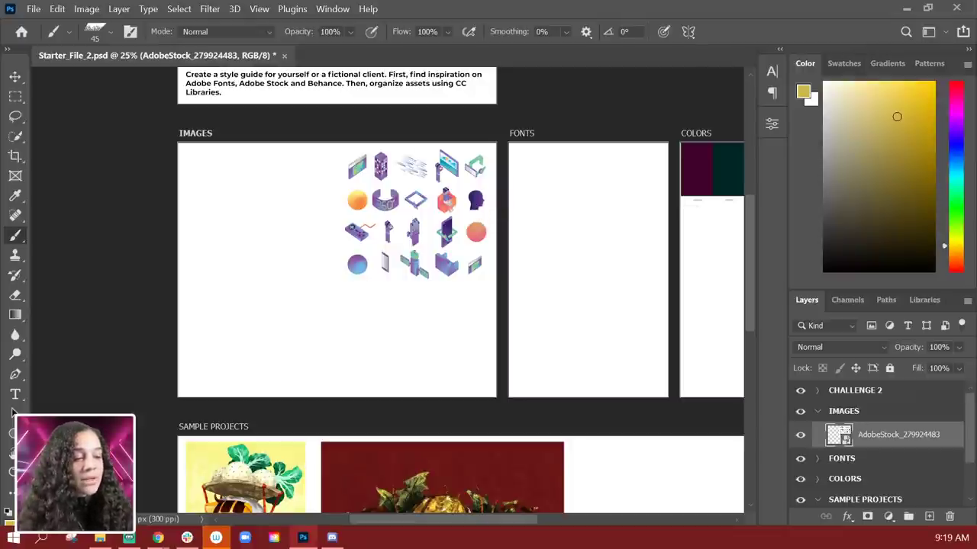
Step: Place the gaming-mouse illustration scaled to 27.47% at the IMAGES box's top-left
drag(561, 252, 246, 257)
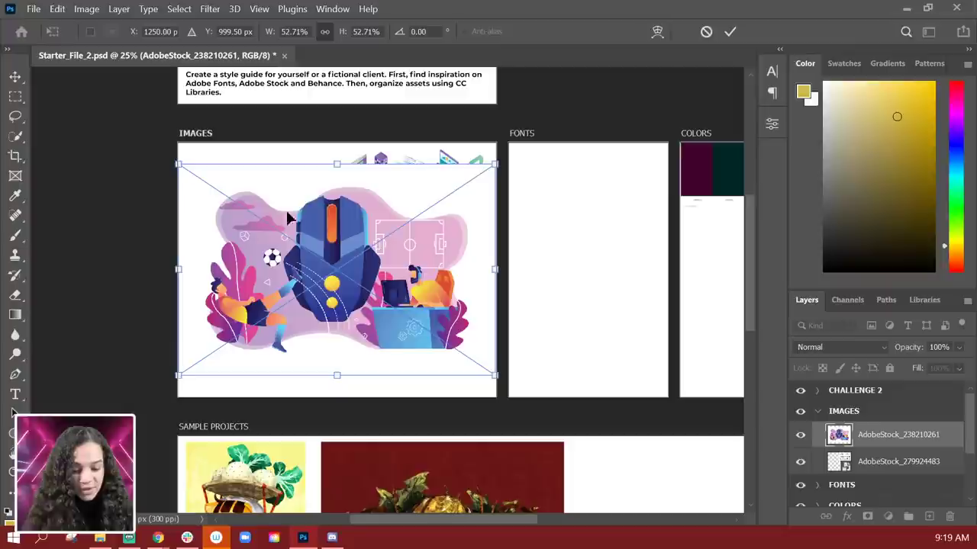
drag(489, 165, 322, 234)
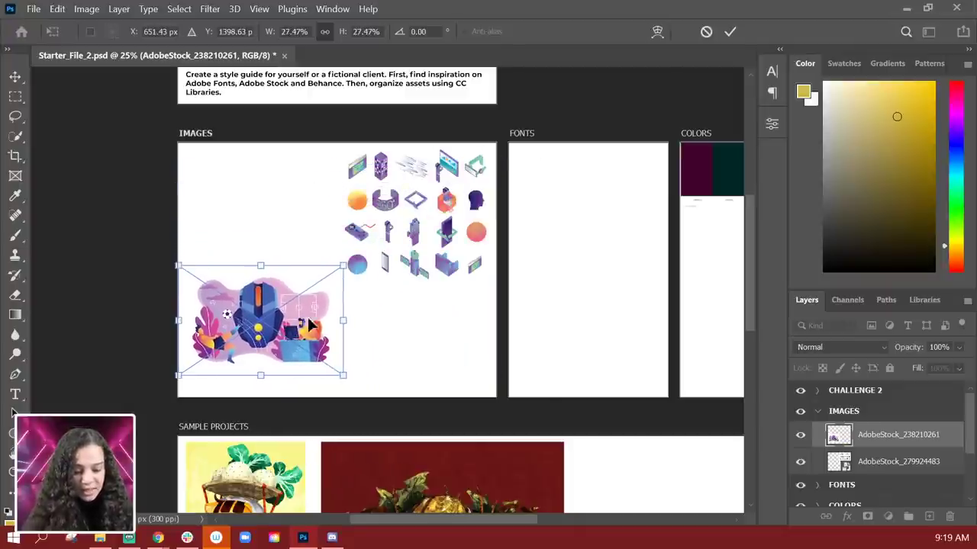
drag(284, 317, 282, 220)
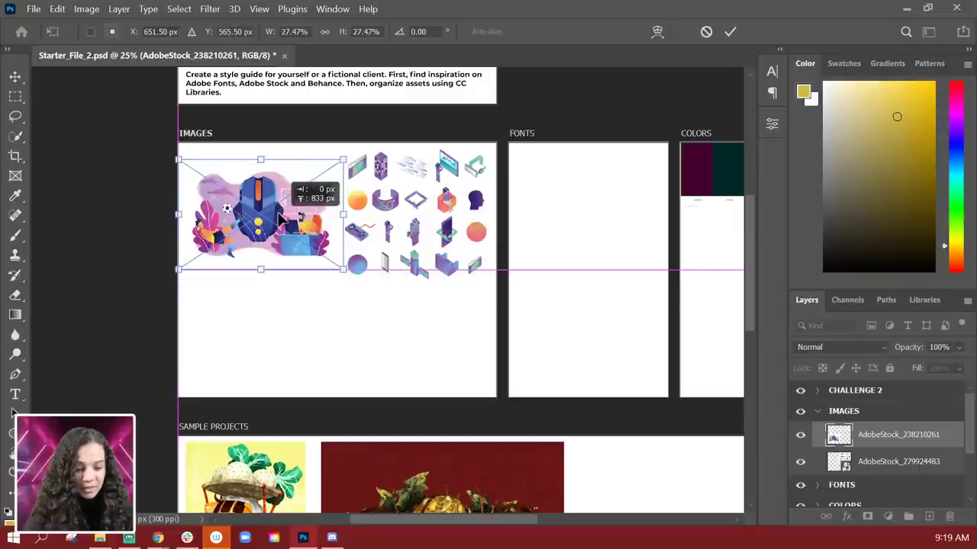
key(Return)
key(b)
key(ctrl+minus)
key(ctrl+minus)
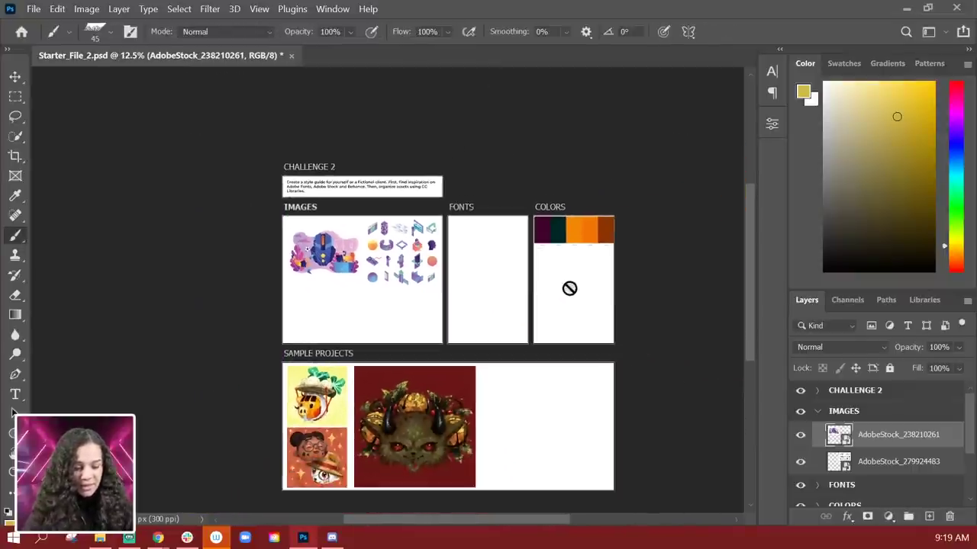
key(ctrl+minus)
key(ctrl+plus)
key(ctrl+plus)
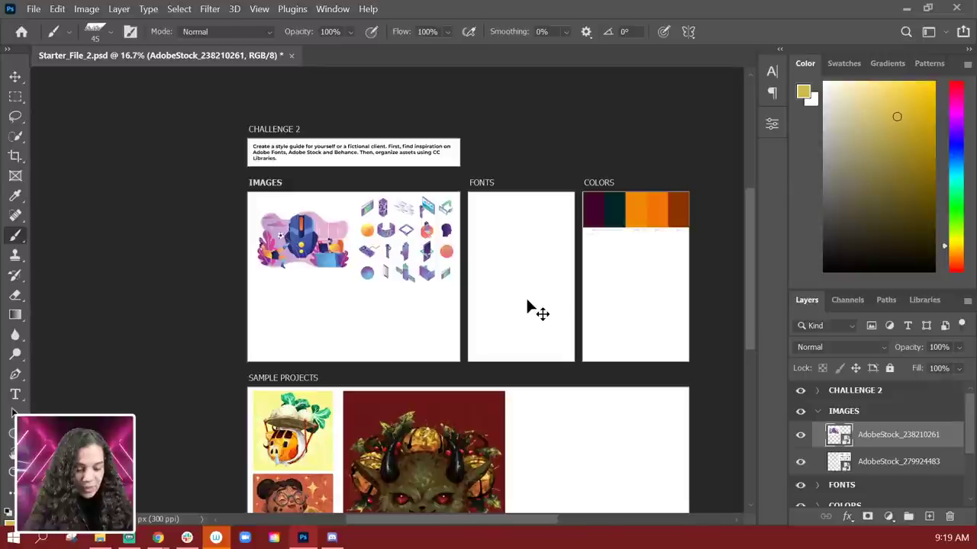
key(ctrl+plus)
key(ctrl+plus)
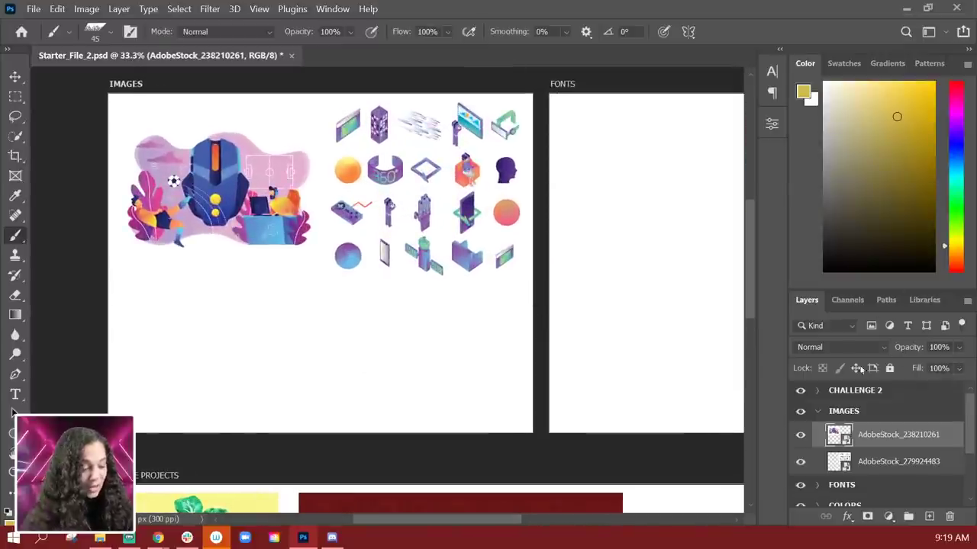
scroll(893, 428, down, 2)
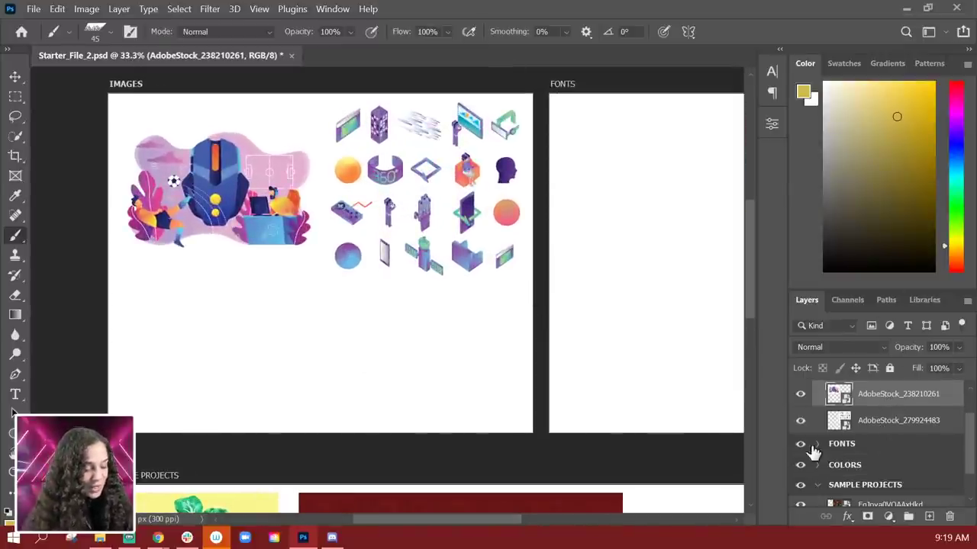
Step: In the COLORS group, draw a small rounded square below the colour swatches
click(817, 464)
click(846, 464)
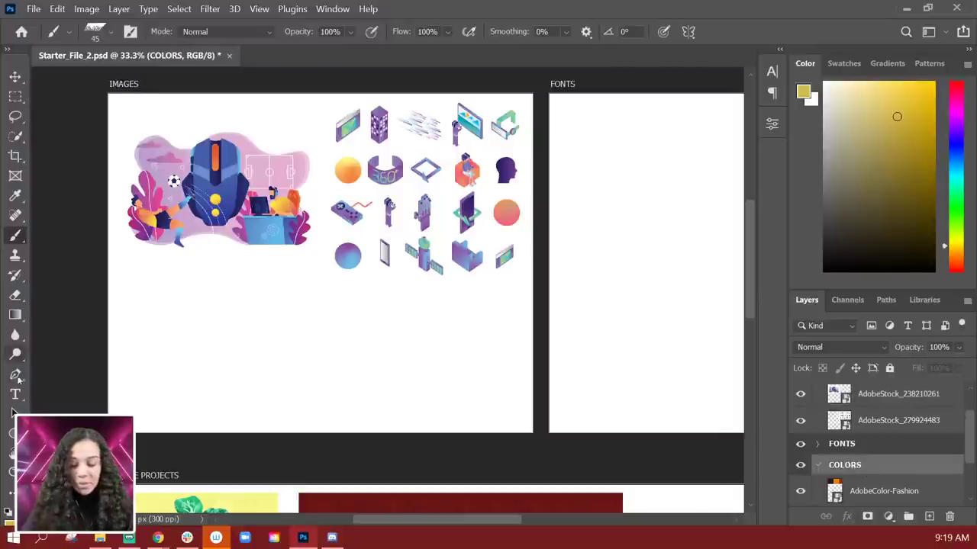
drag(13, 433, 173, 432)
drag(551, 244, 395, 271)
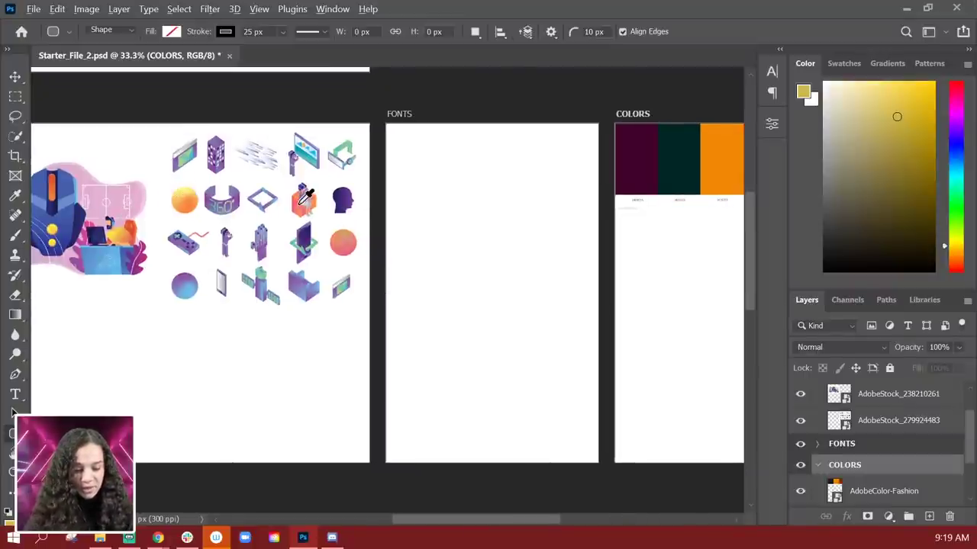
click(303, 194)
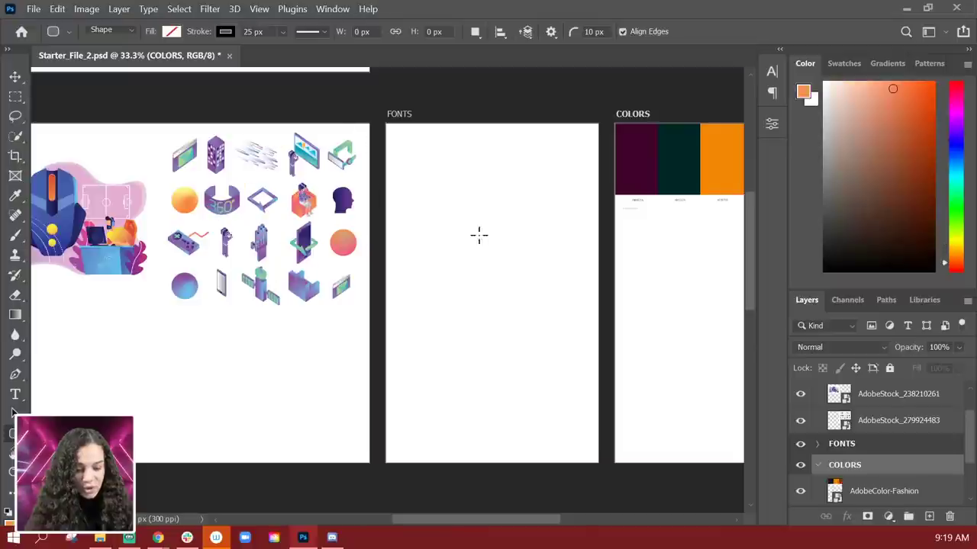
drag(532, 254, 301, 265)
drag(398, 238, 441, 283)
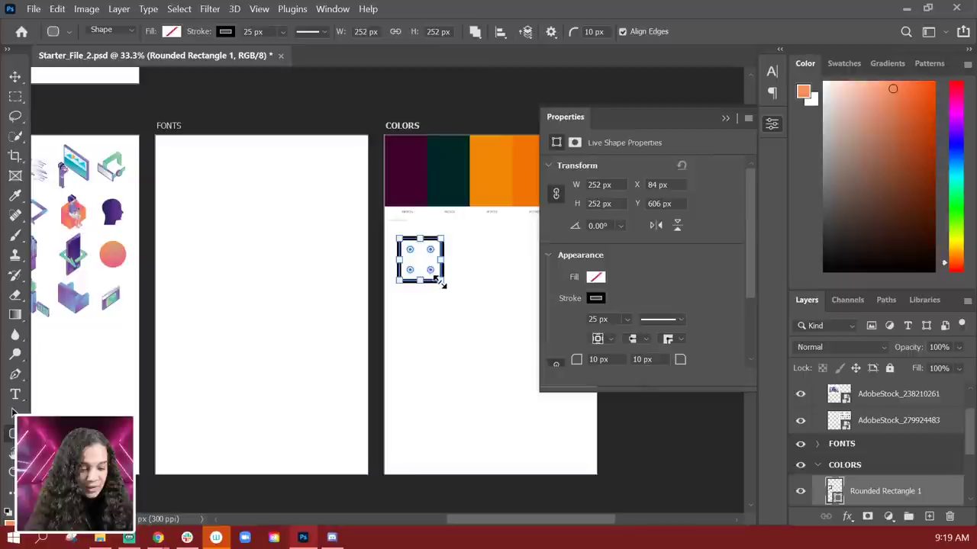
Step: Remove the square's black stroke and fill it with the recent orange
click(596, 299)
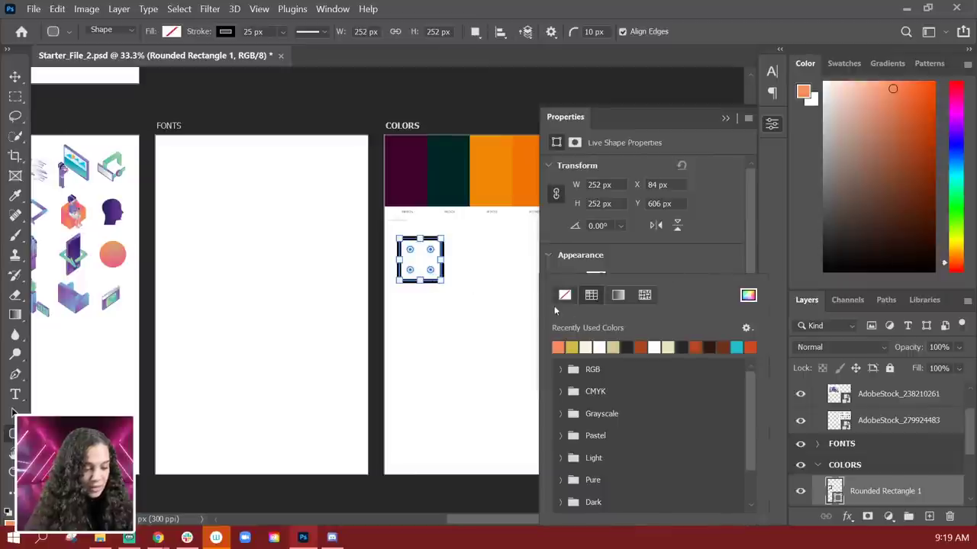
click(565, 295)
click(640, 260)
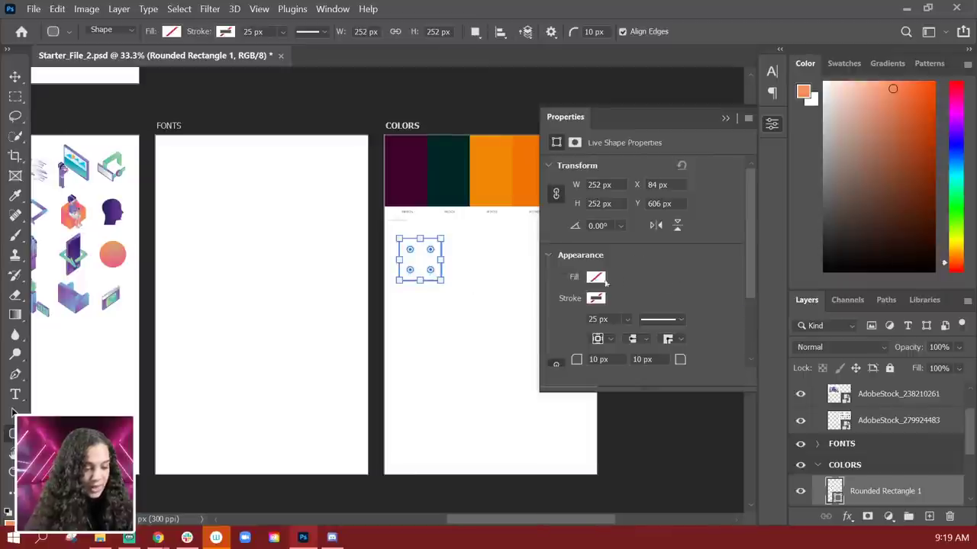
click(596, 278)
click(558, 348)
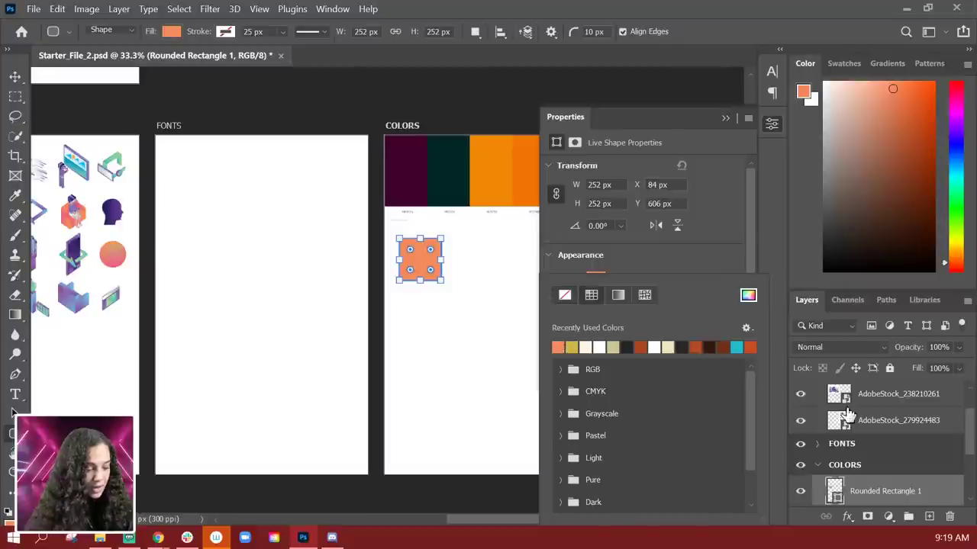
click(916, 457)
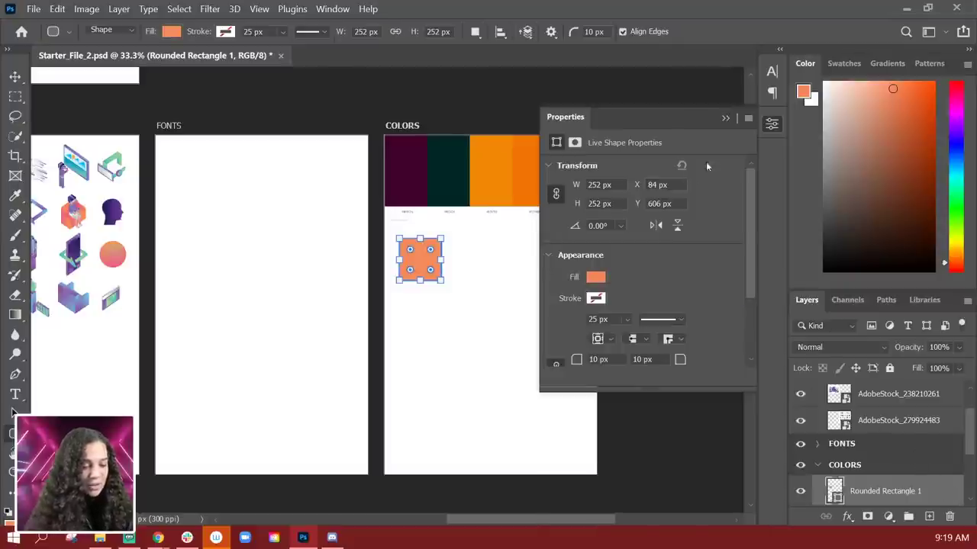
click(771, 125)
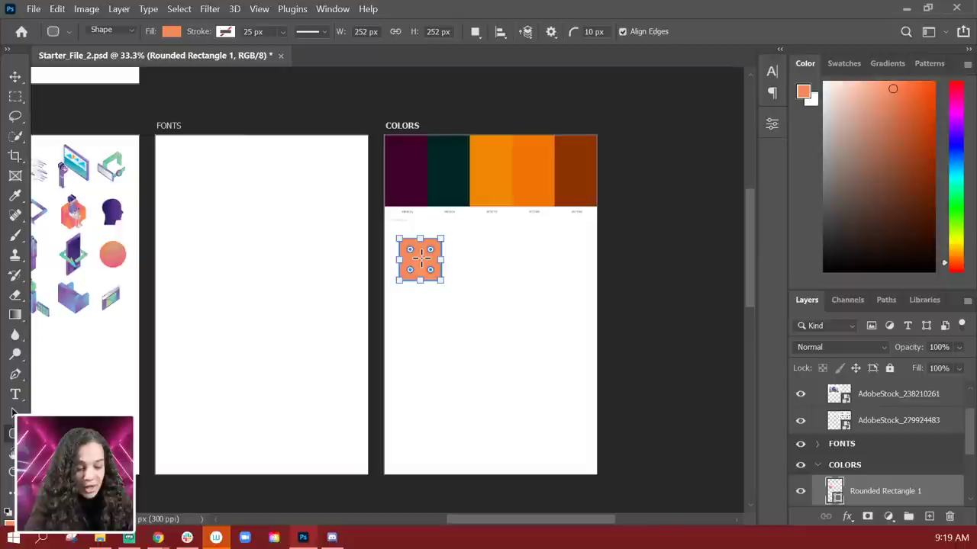
Step: Move the orange square under the palette, then duplicate it and place the copy beside it
key(ctrl+t)
drag(421, 251, 415, 250)
key(Return)
key(ctrl+minus)
key(ctrl+minus)
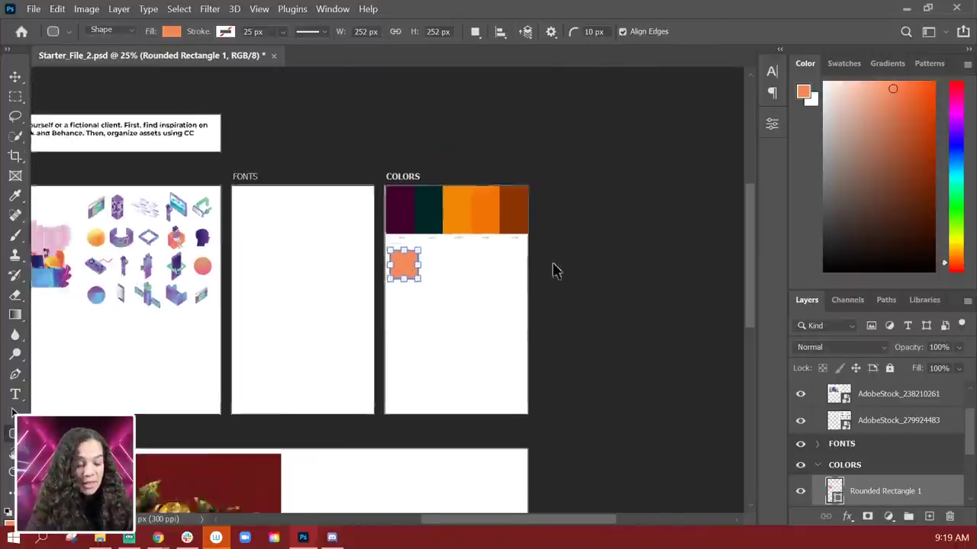
key(ctrl+plus)
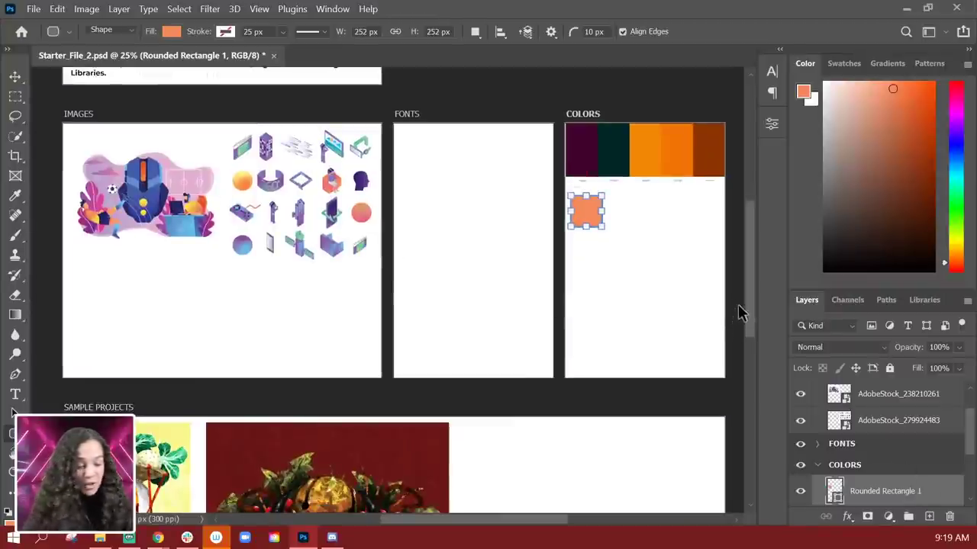
key(ctrl+j)
key(ctrl+t)
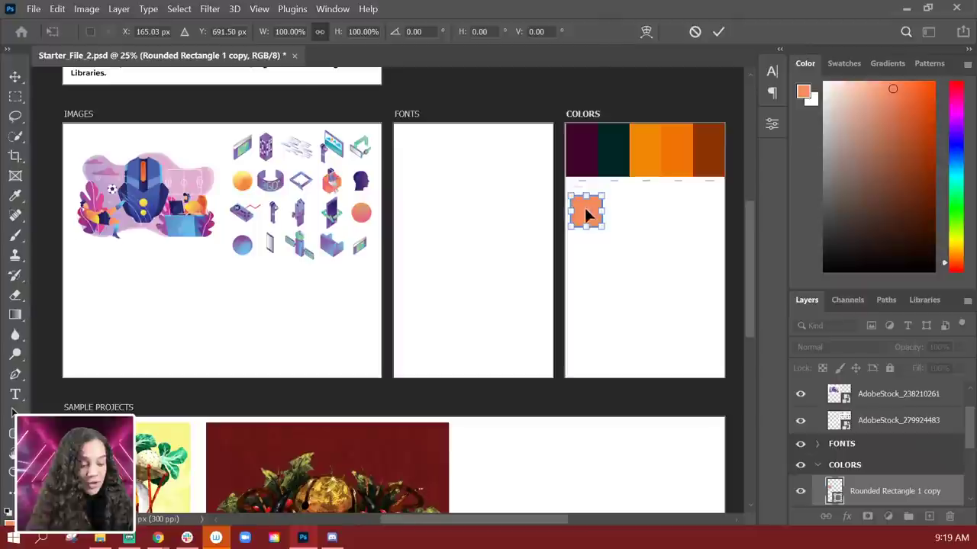
drag(594, 217, 629, 216)
key(Return)
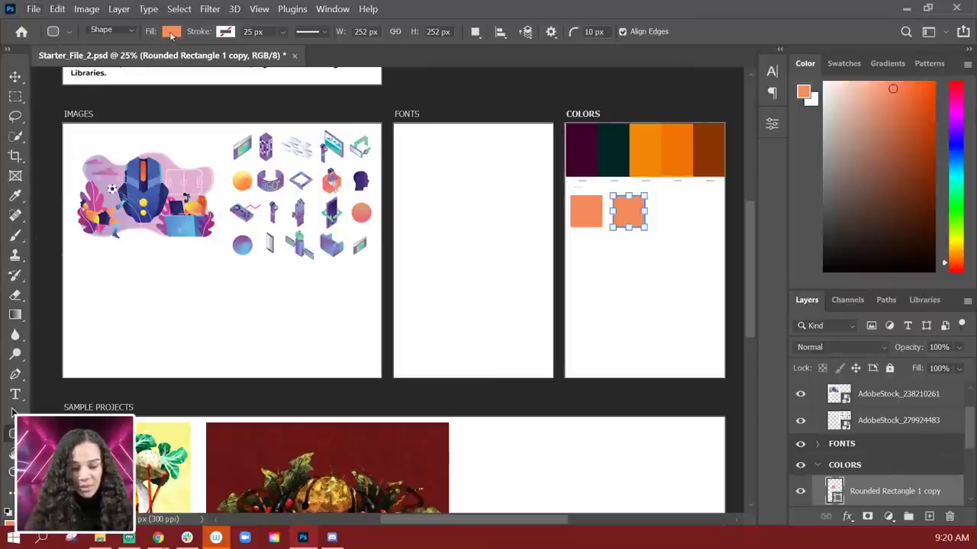
Step: Fill the copied square with a green sampled from the artwork
click(172, 31)
click(264, 60)
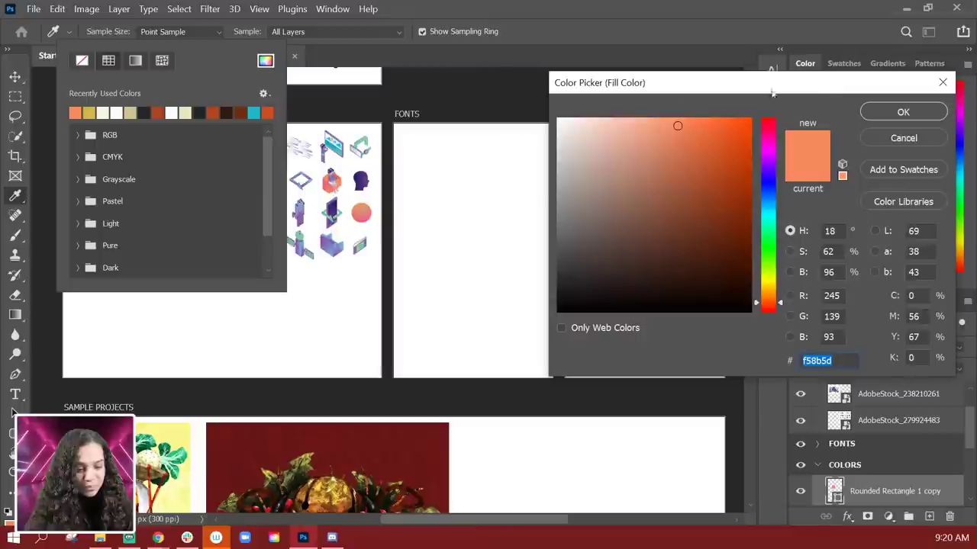
click(358, 143)
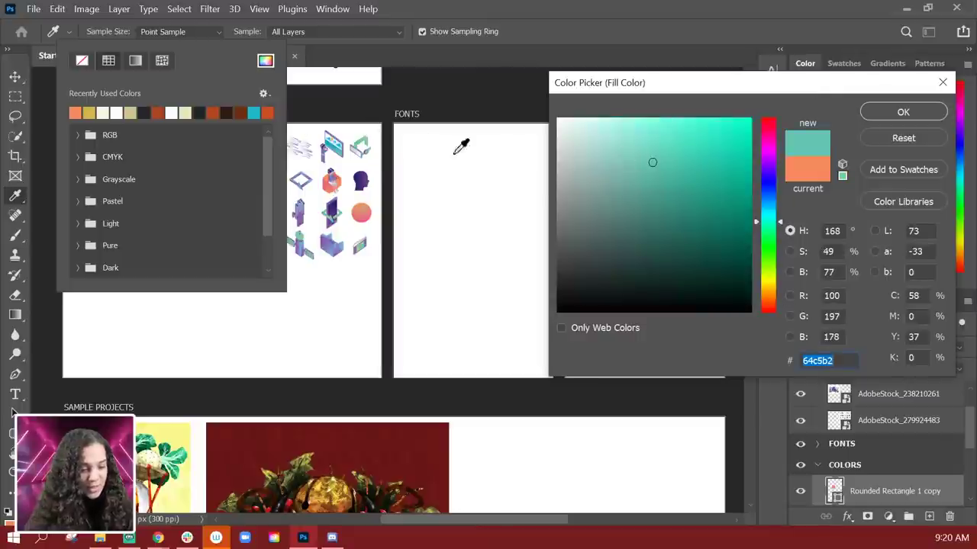
click(369, 136)
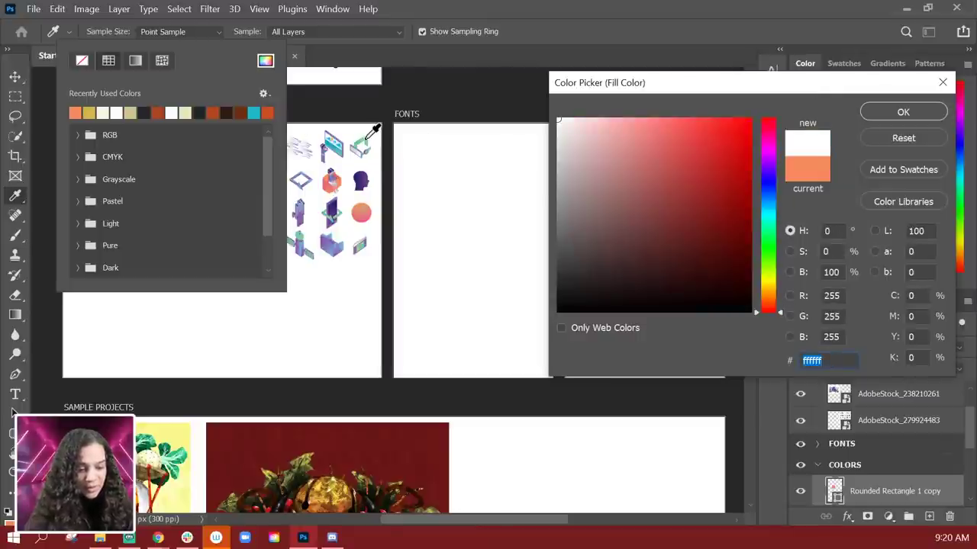
click(369, 136)
click(900, 112)
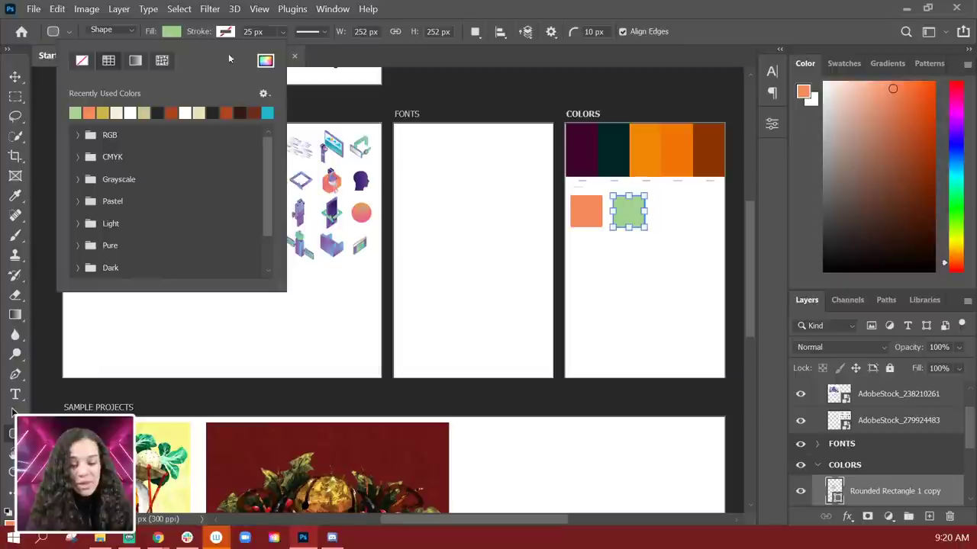
click(171, 34)
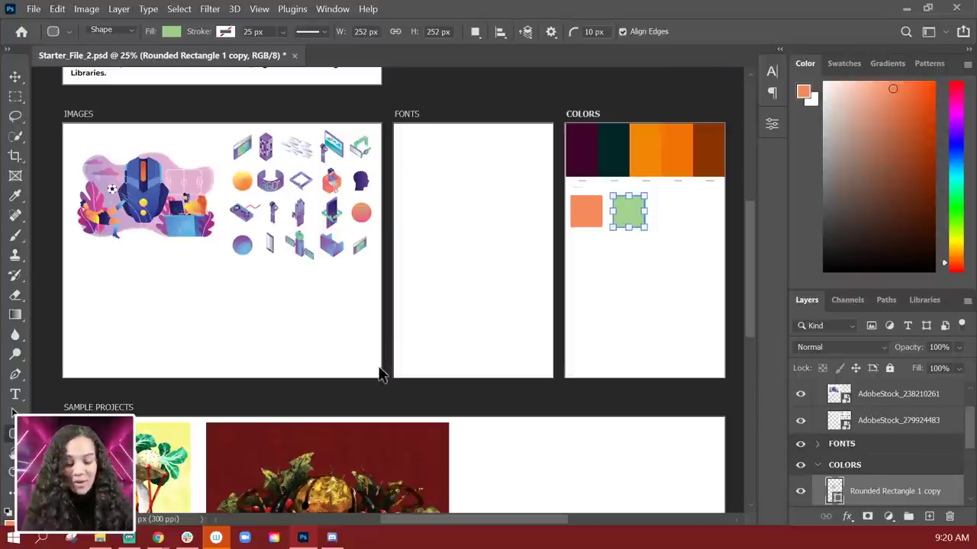
key(ctrl+minus)
key(ctrl+plus)
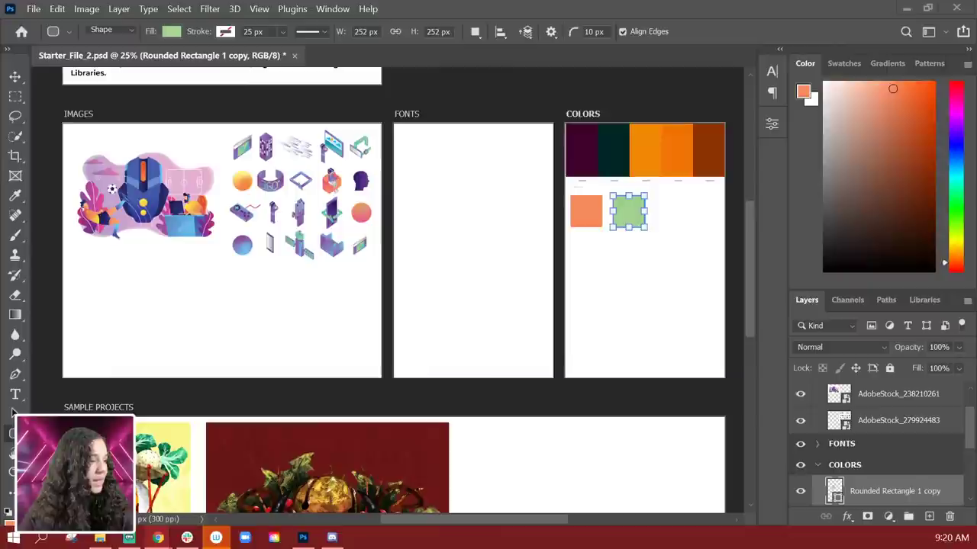
key(alt+Tab)
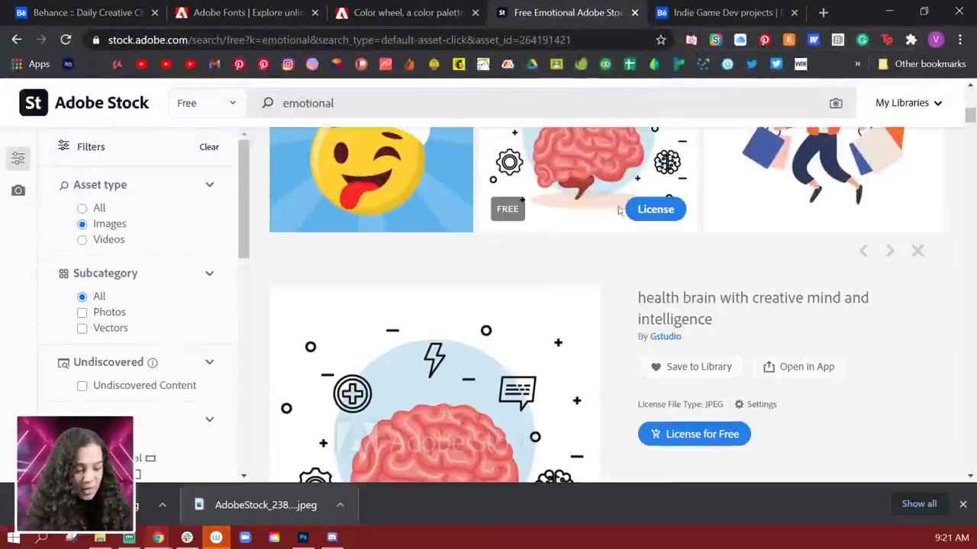
Step: Search free Stock images for 'emotional implosion', return to 'emotional' results, then go to Adobe Fonts
scroll(334, 235, down, 2)
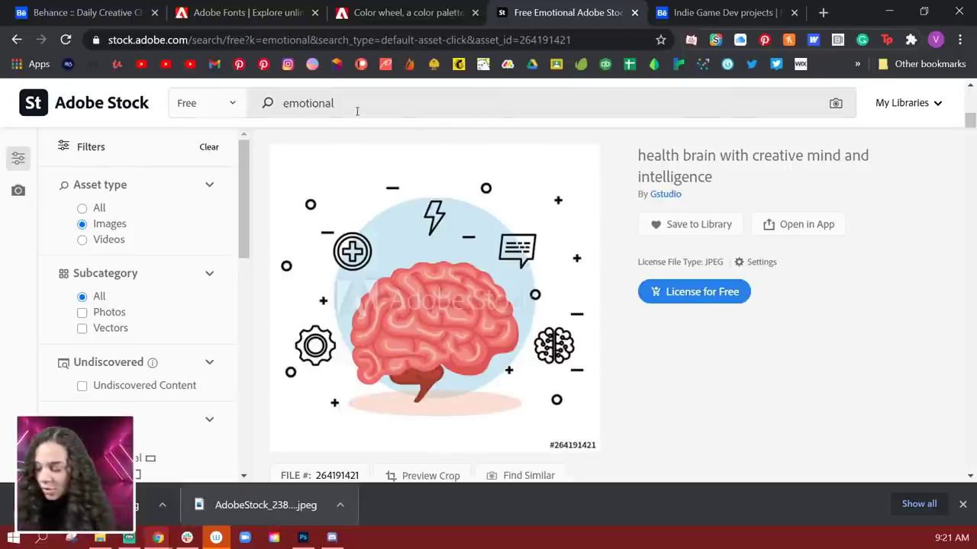
text(implosion)
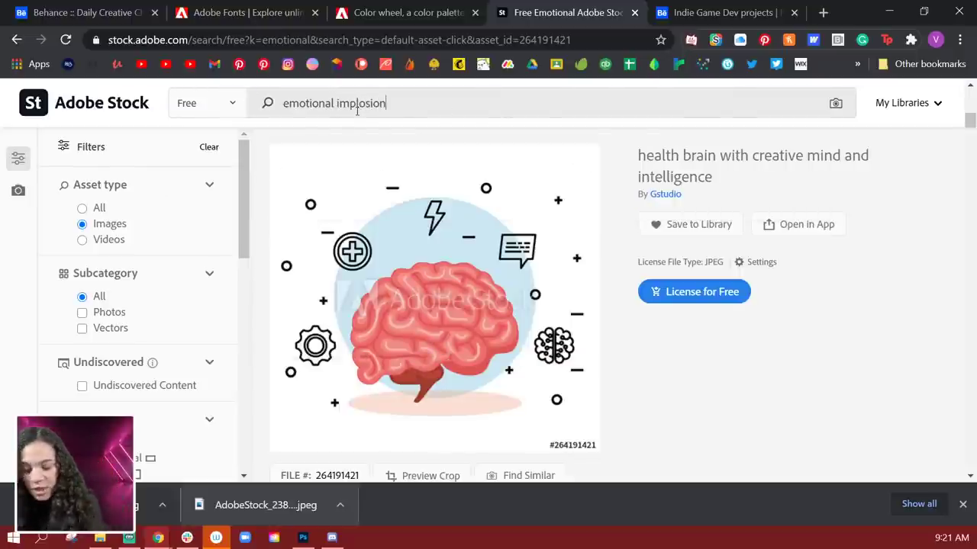
key(Return)
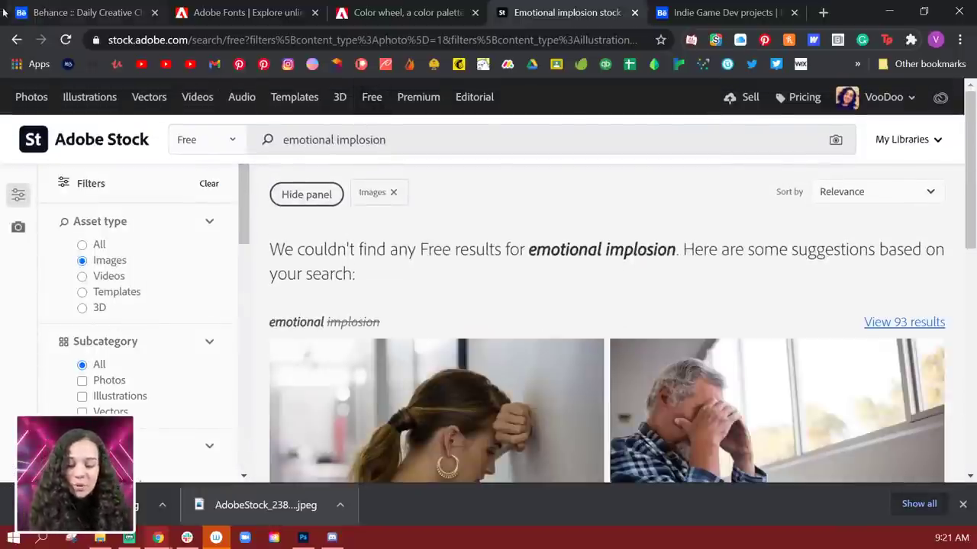
click(17, 39)
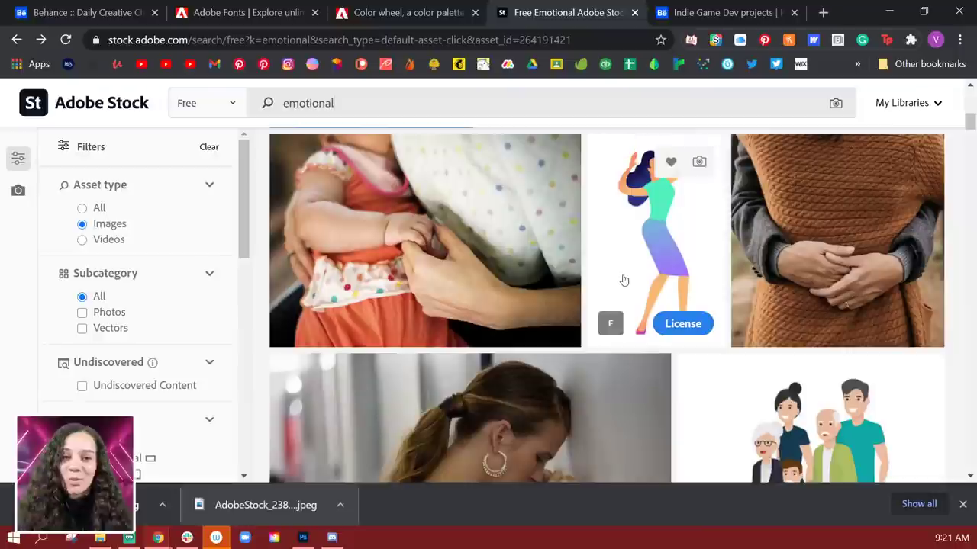
scroll(621, 278, up, 2)
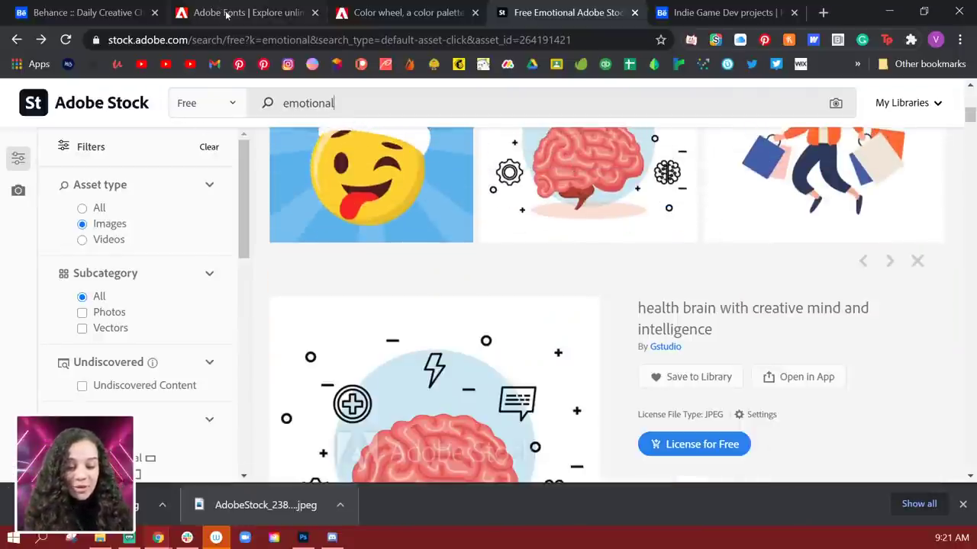
click(226, 14)
Step: Open the Spark Font Pack page and browse through its fonts
scroll(410, 278, down, 10)
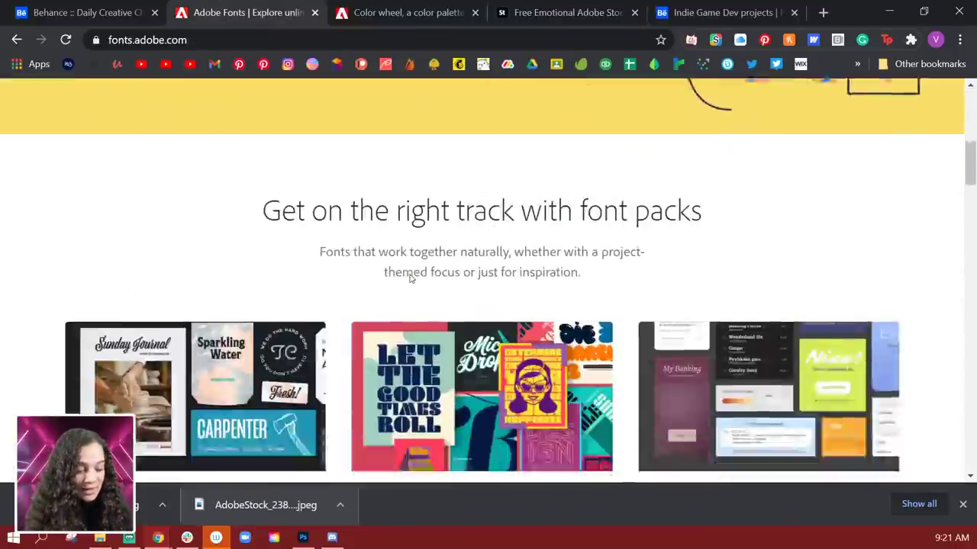
scroll(409, 278, up, 3)
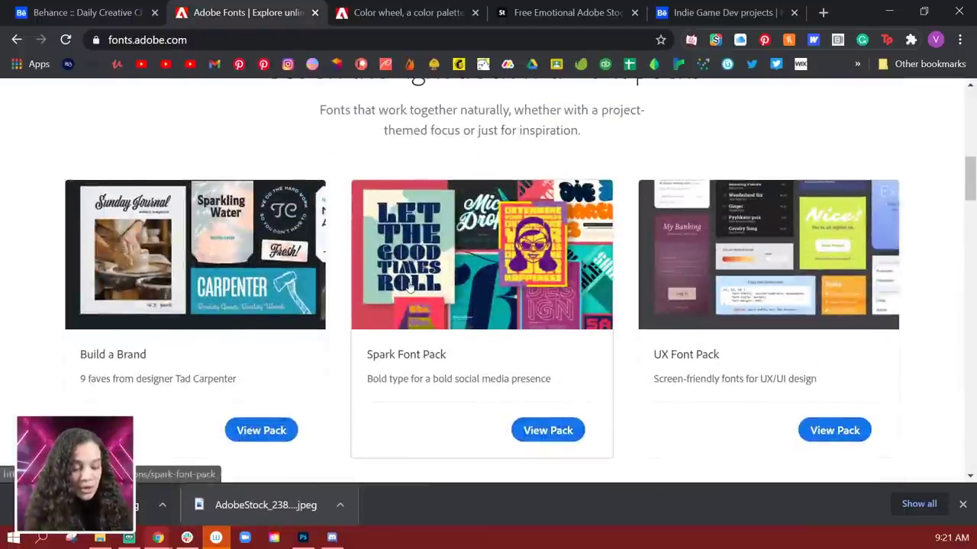
scroll(416, 265, down, 1)
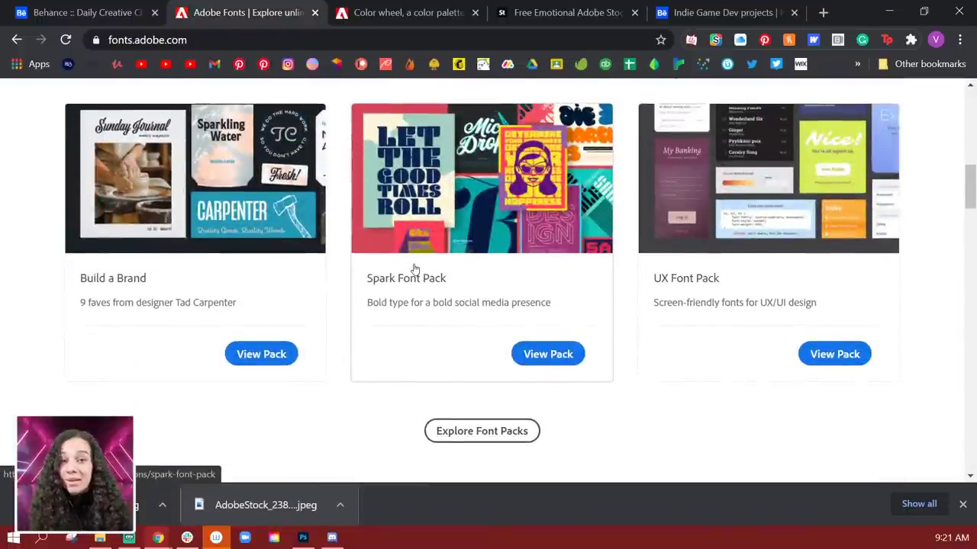
click(566, 359)
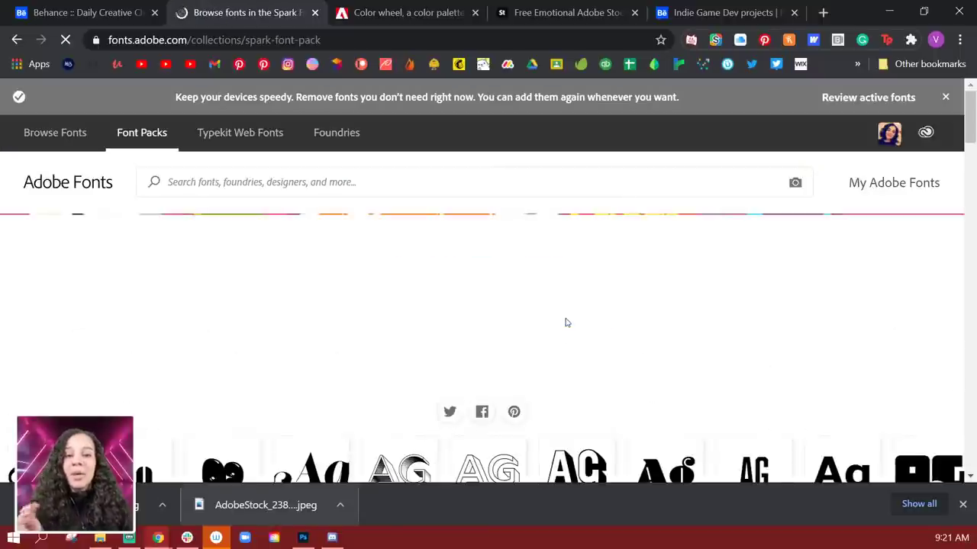
scroll(584, 315, down, 4)
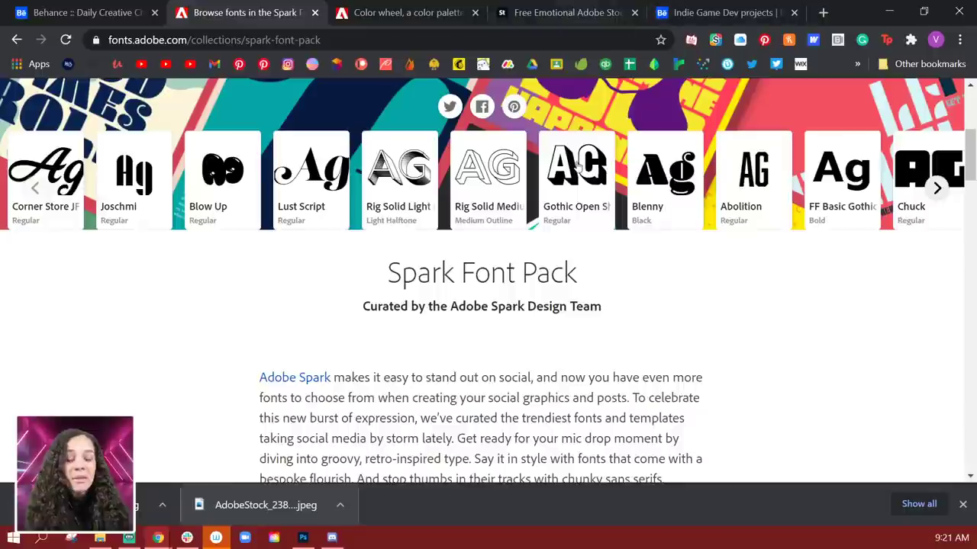
click(937, 189)
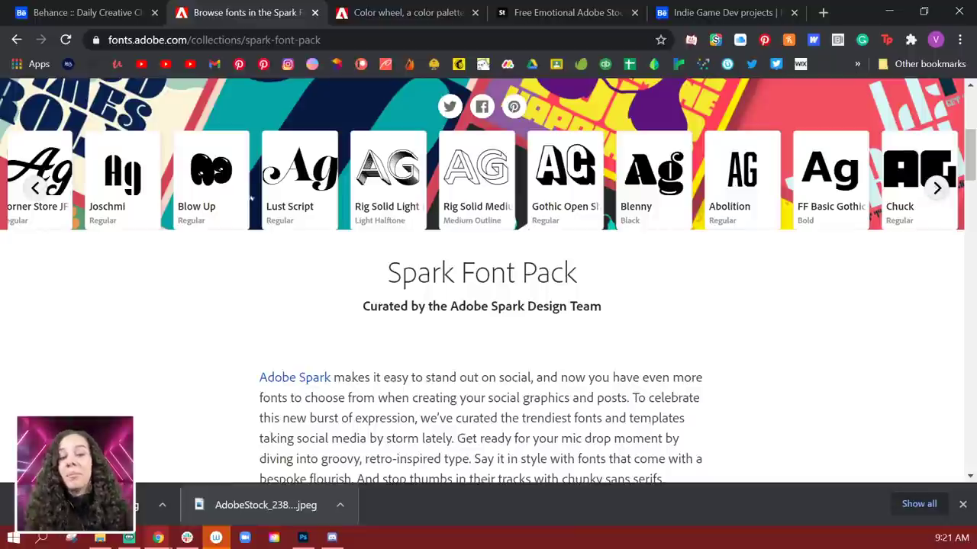
scroll(549, 331, down, 7)
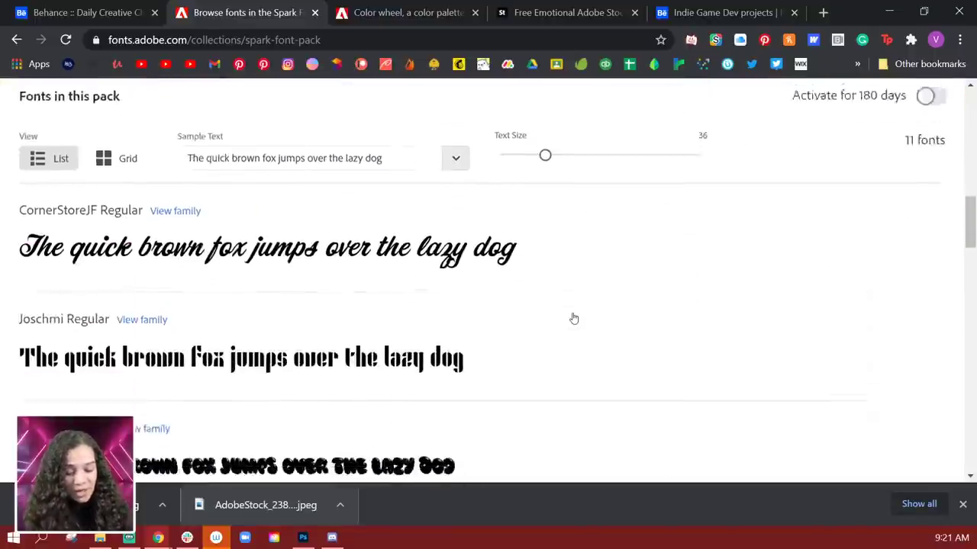
scroll(280, 247, down, 7)
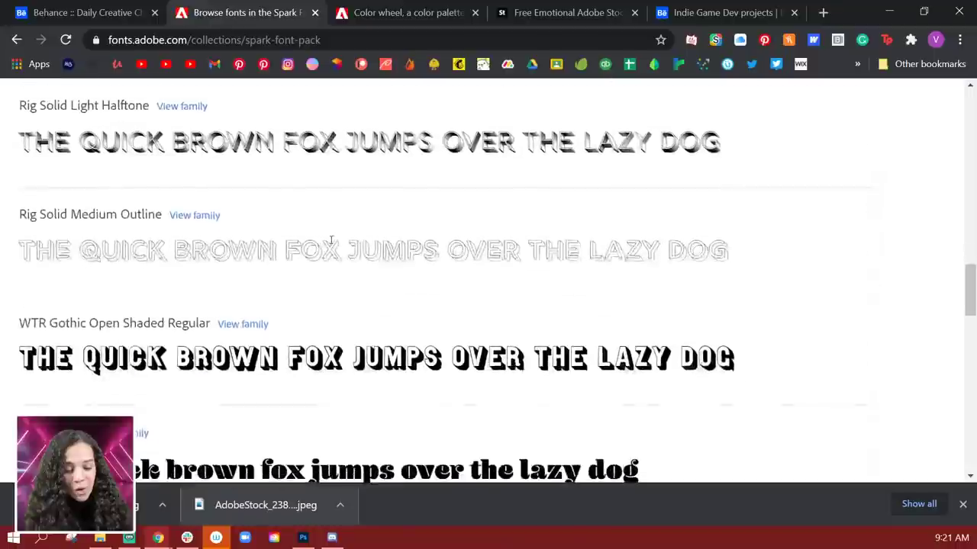
scroll(331, 242, down, 10)
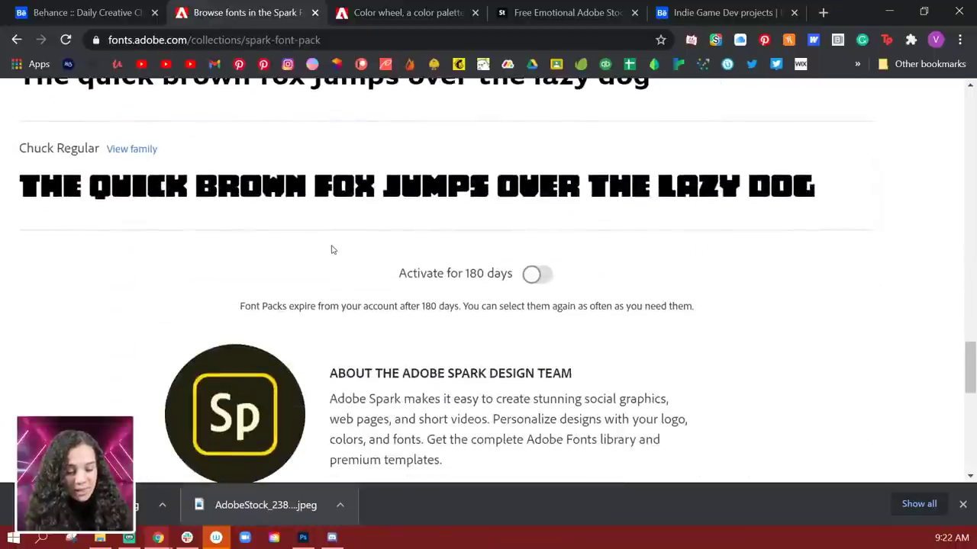
scroll(331, 246, down, 1)
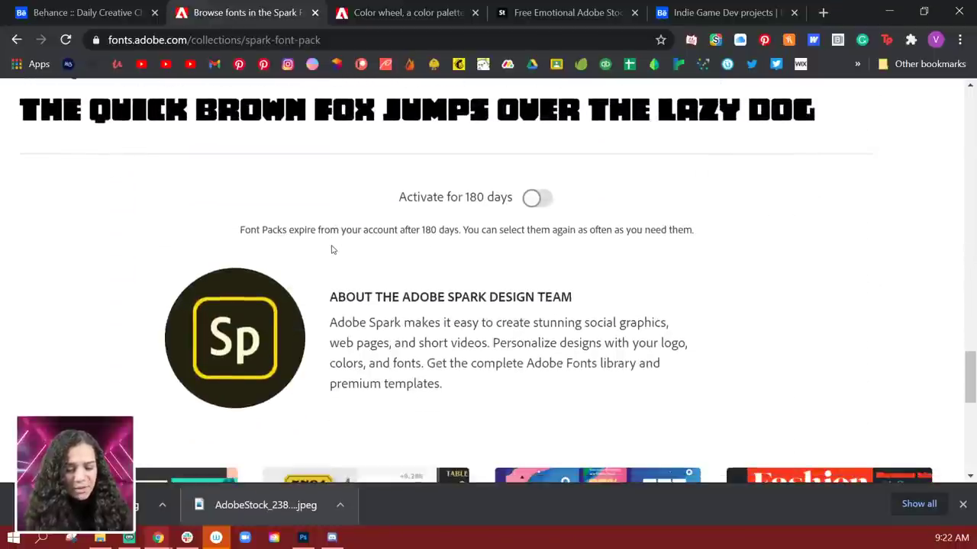
scroll(312, 325, up, 7)
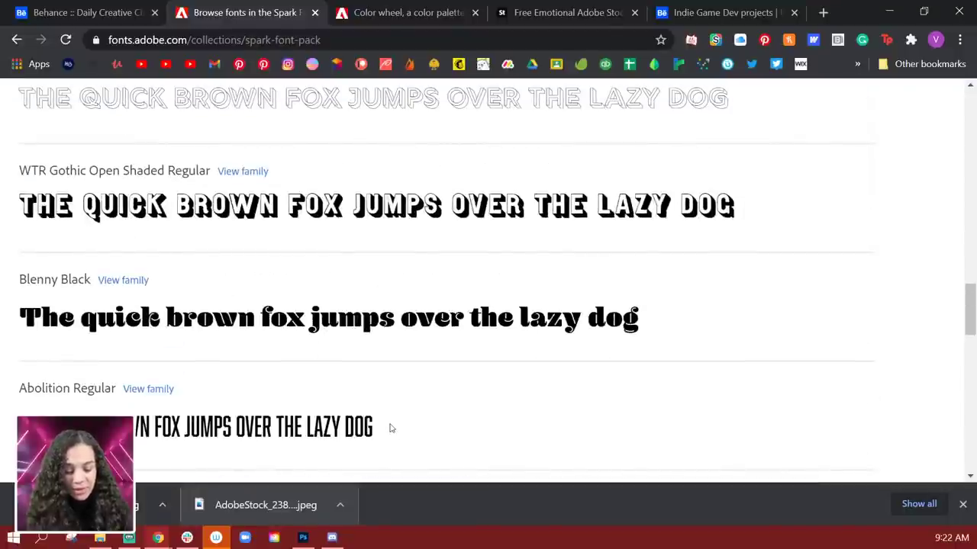
scroll(306, 332, up, 1)
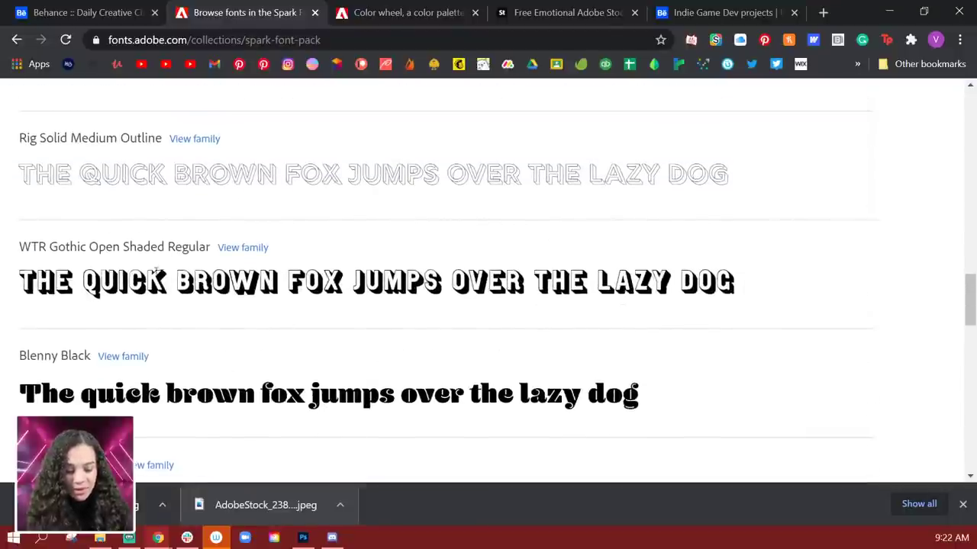
Step: Activate all 11 Spark Font Pack fonts and go back to the Adobe Fonts home page
right_click(345, 395)
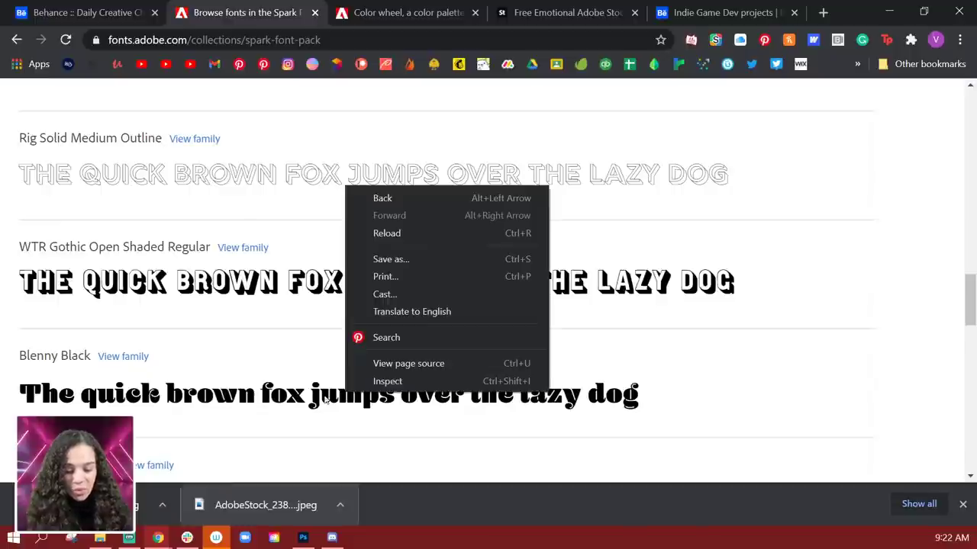
click(747, 407)
scroll(687, 396, down, 5)
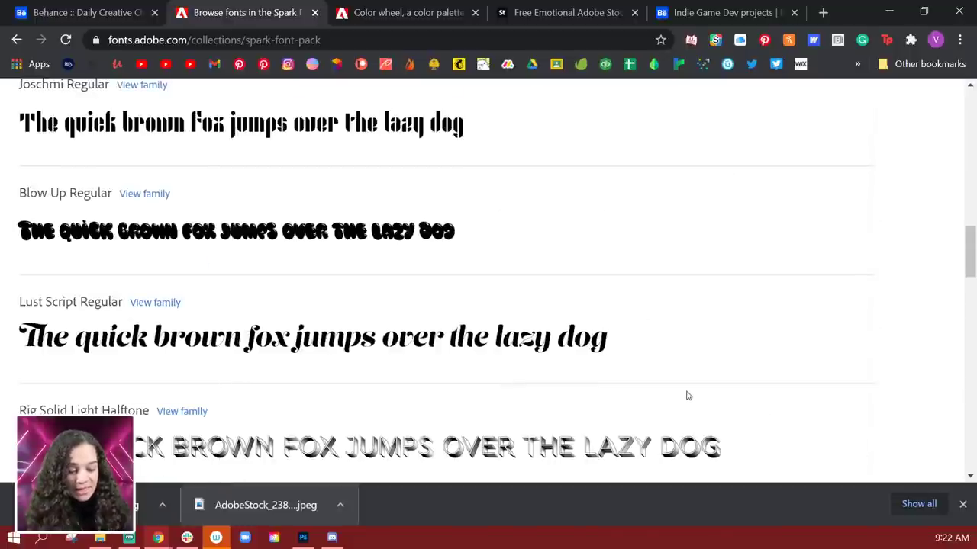
scroll(687, 392, up, 10)
scroll(709, 371, down, 6)
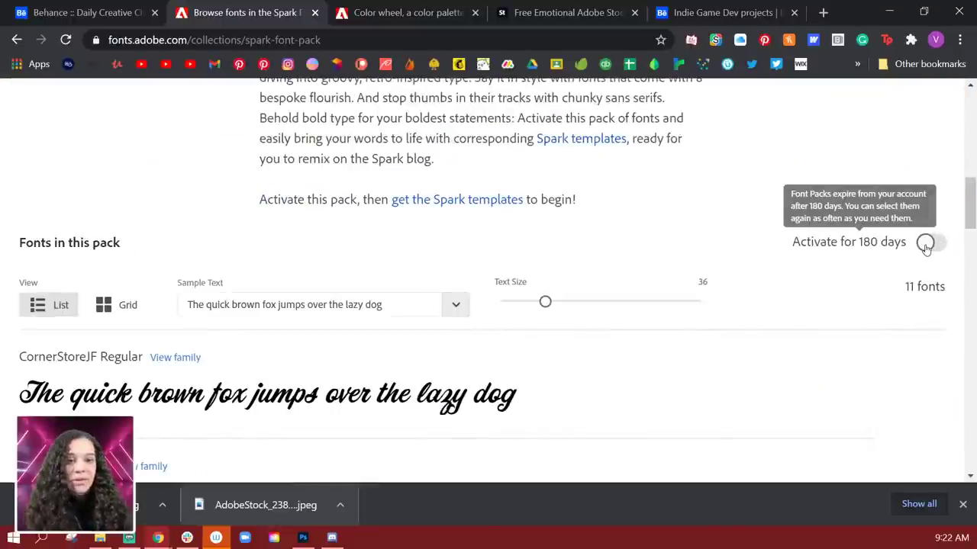
click(925, 244)
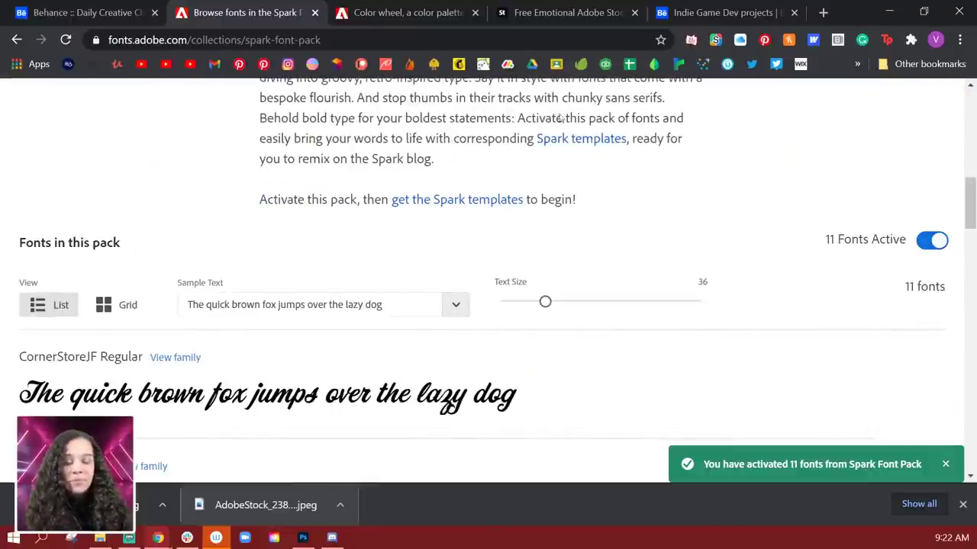
click(16, 39)
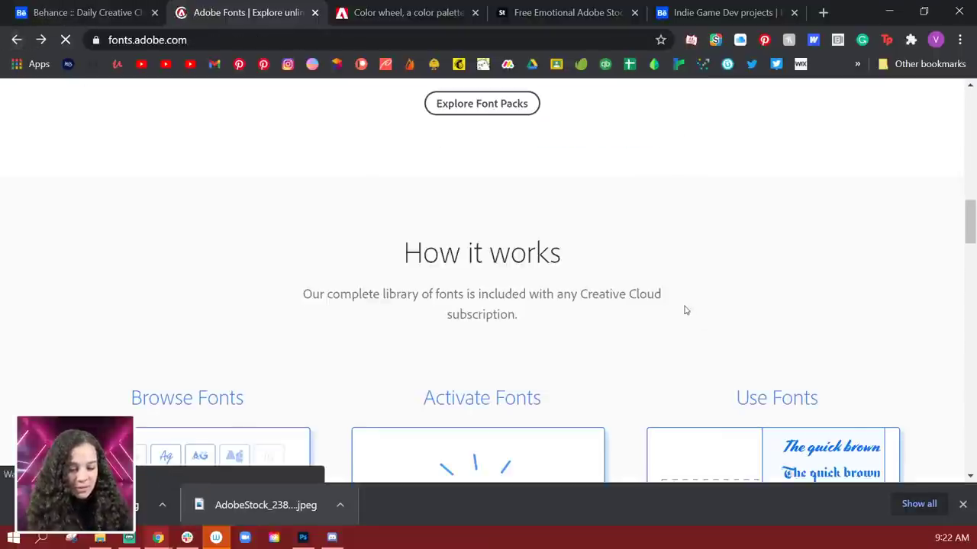
Step: Search Adobe Fonts for 'fun' and look through the results
scroll(589, 301, up, 10)
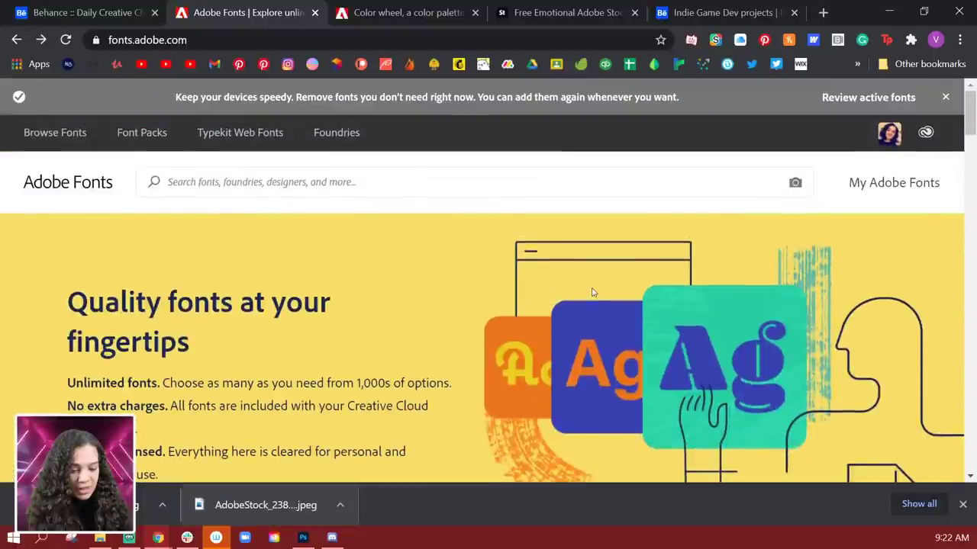
click(198, 182)
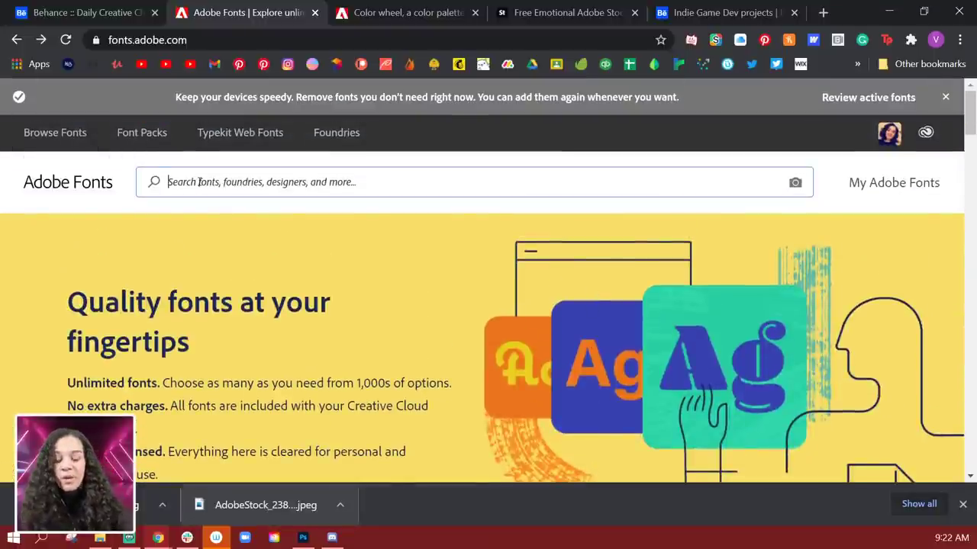
text(fun)
key(Return)
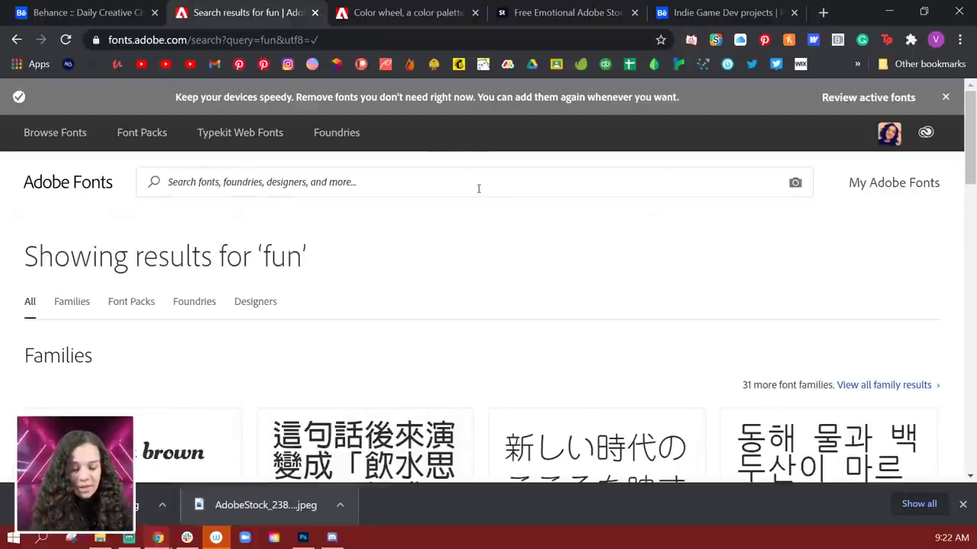
scroll(478, 189, down, 10)
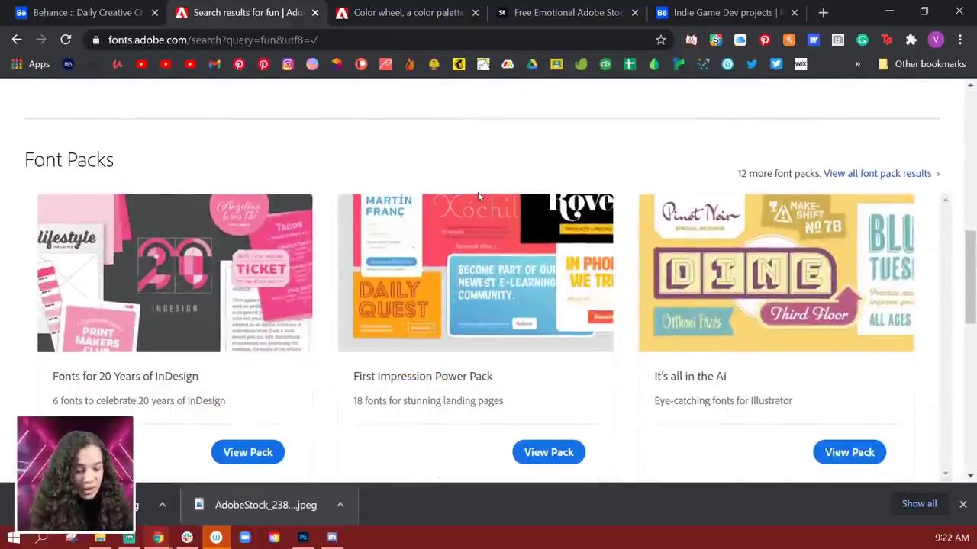
scroll(479, 197, up, 10)
scroll(478, 195, down, 5)
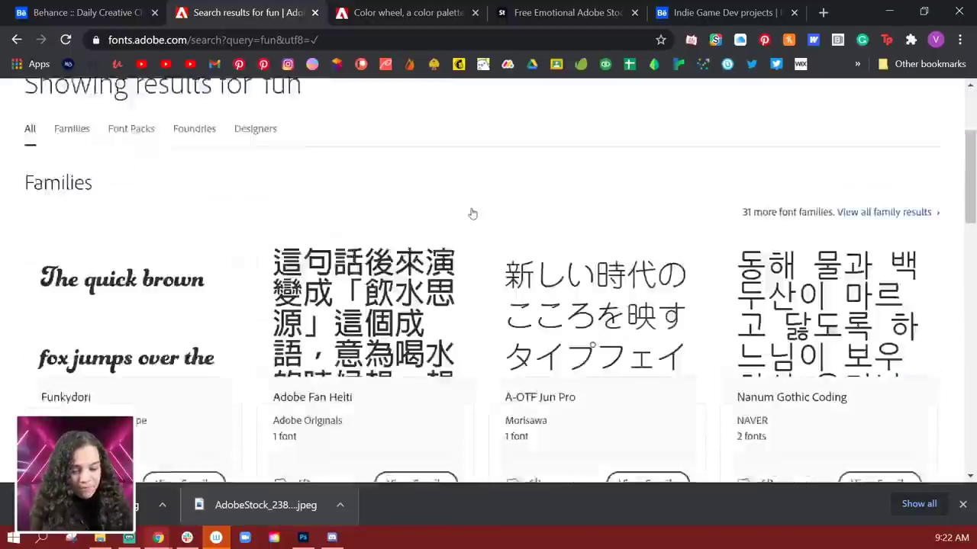
scroll(164, 221, up, 2)
Step: Activate the Funkydori Regular font and confirm the activation
click(156, 239)
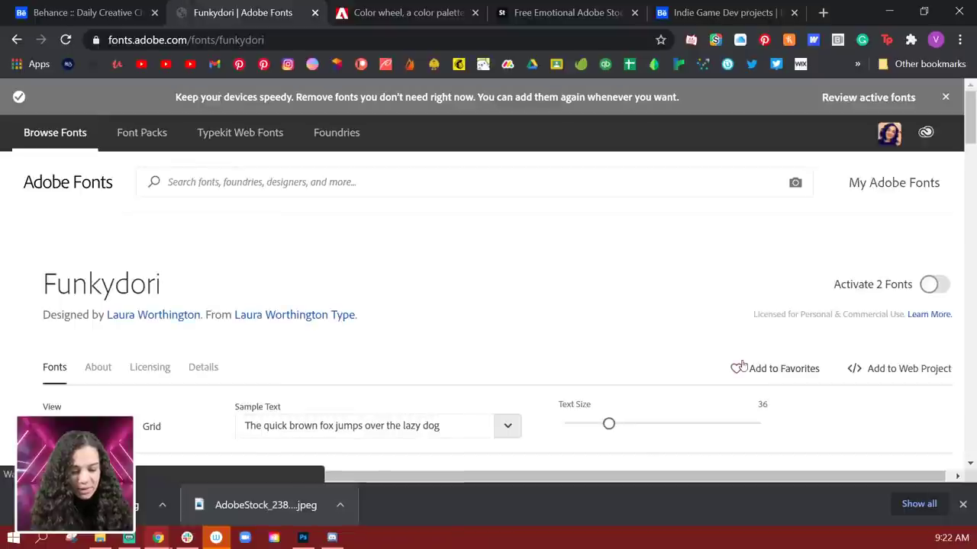
scroll(639, 324, down, 2)
scroll(639, 324, down, 6)
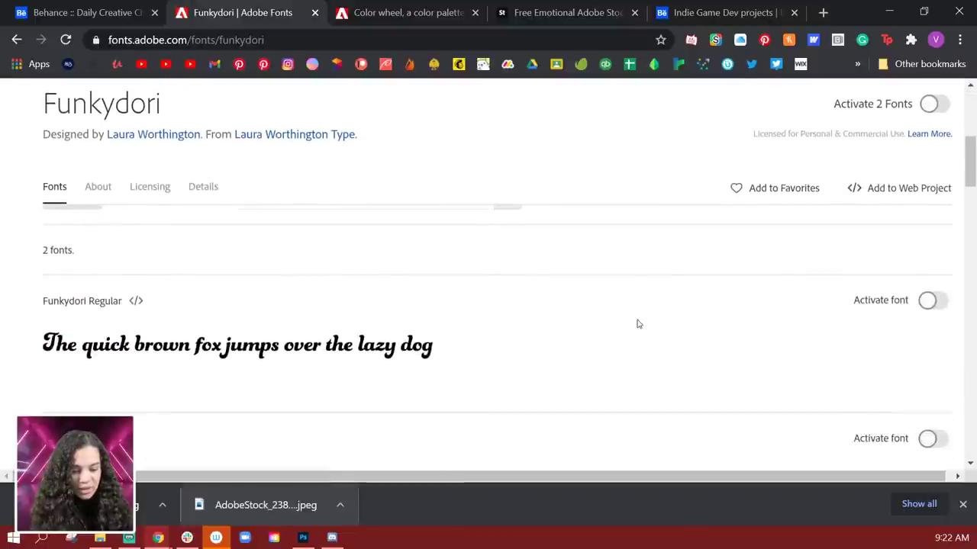
scroll(638, 324, up, 5)
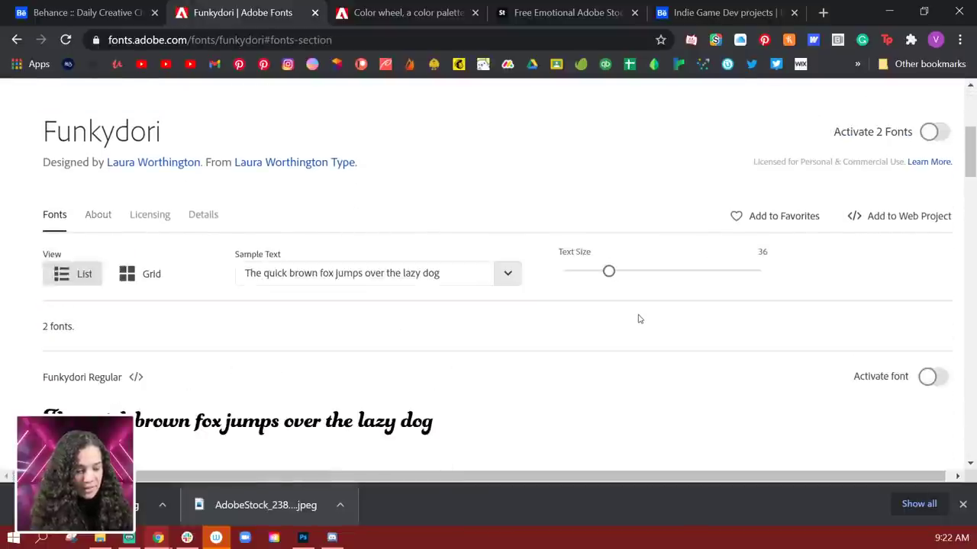
click(933, 376)
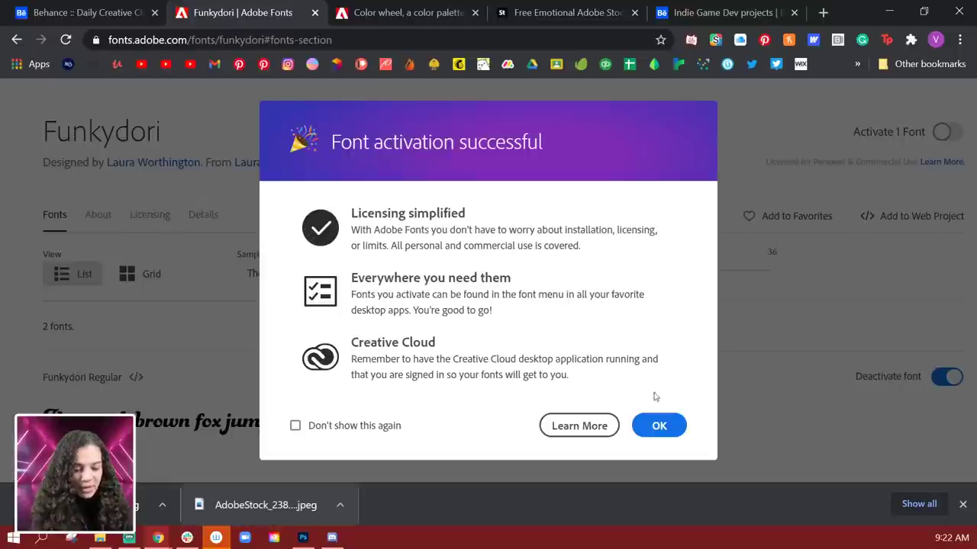
click(658, 426)
scroll(297, 186, up, 2)
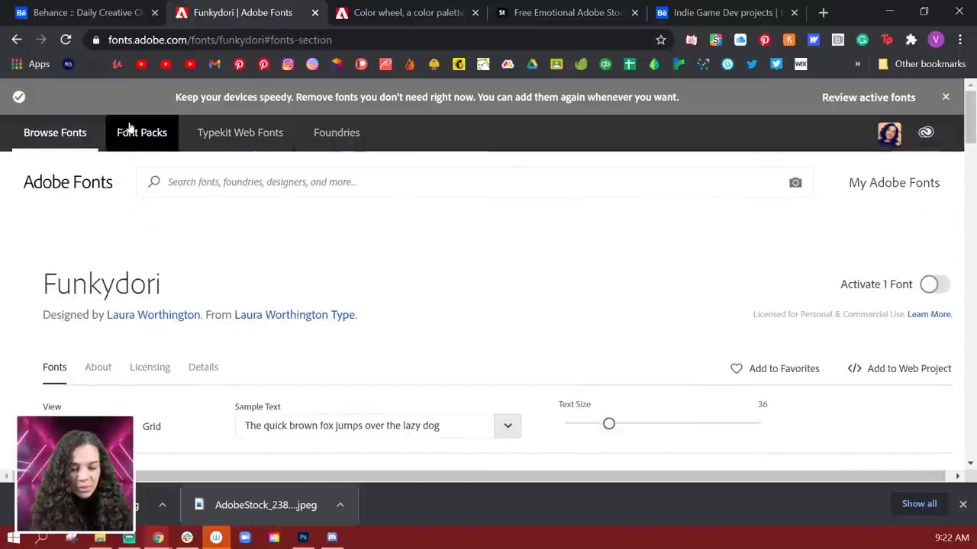
Step: Search for 'chunky' fonts and review the Families results
click(206, 180)
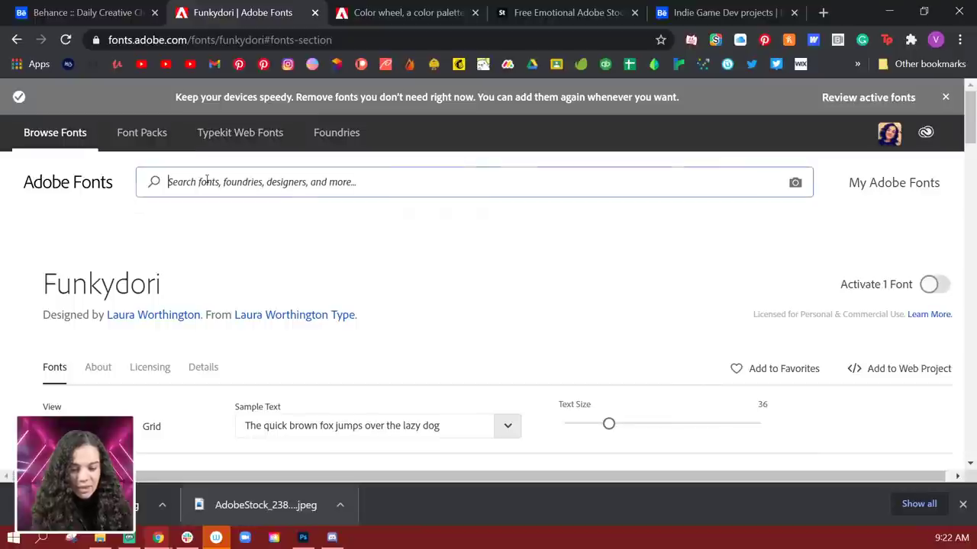
text(chunk)
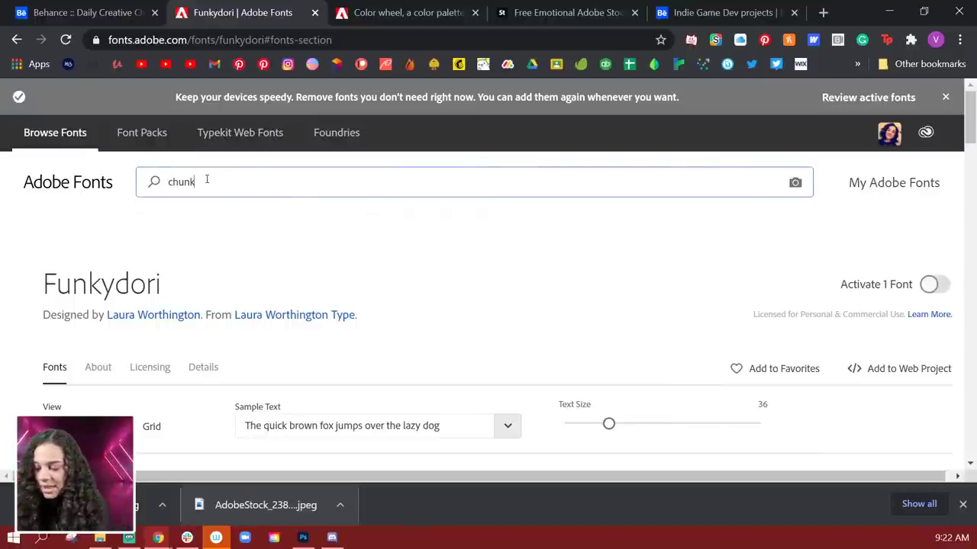
text(y)
key(Return)
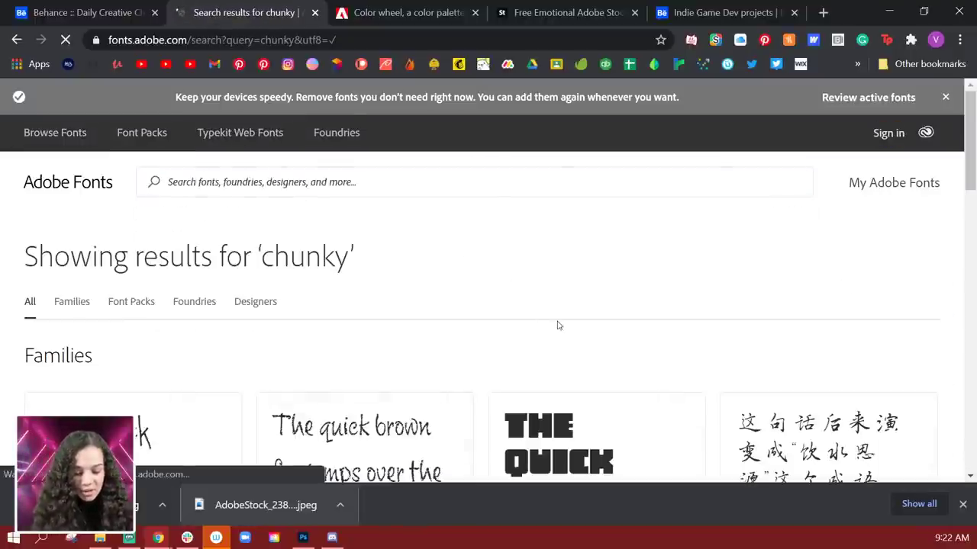
scroll(573, 325, down, 7)
scroll(639, 334, up, 2)
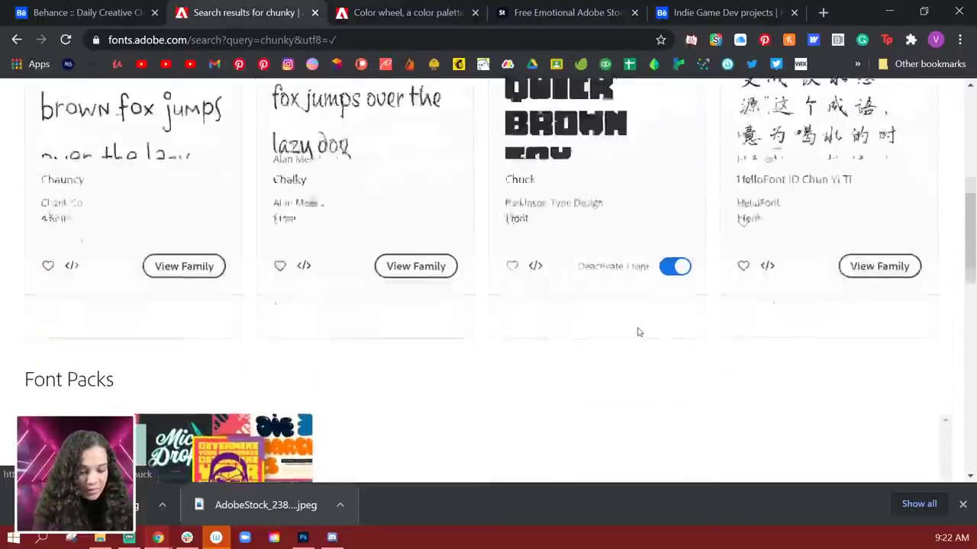
scroll(638, 332, up, 2)
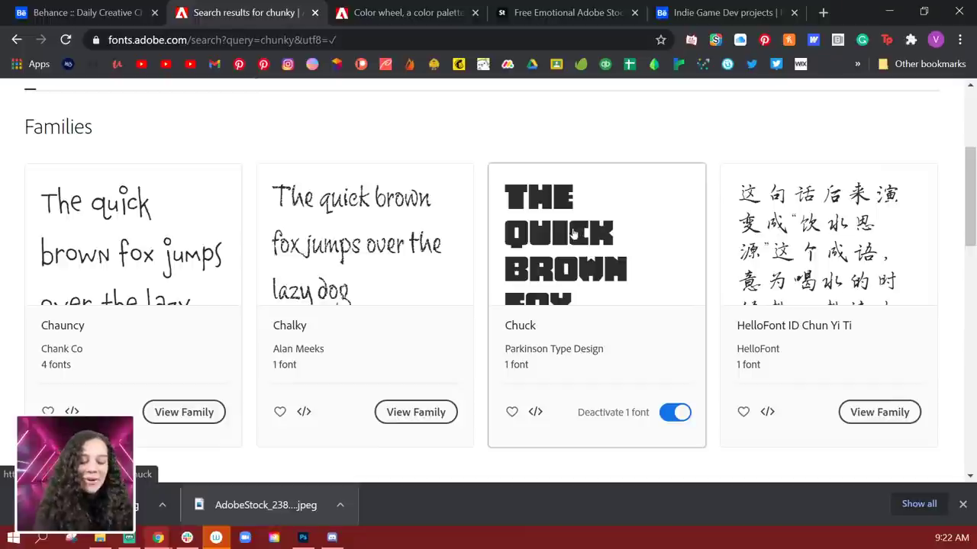
scroll(574, 233, up, 3)
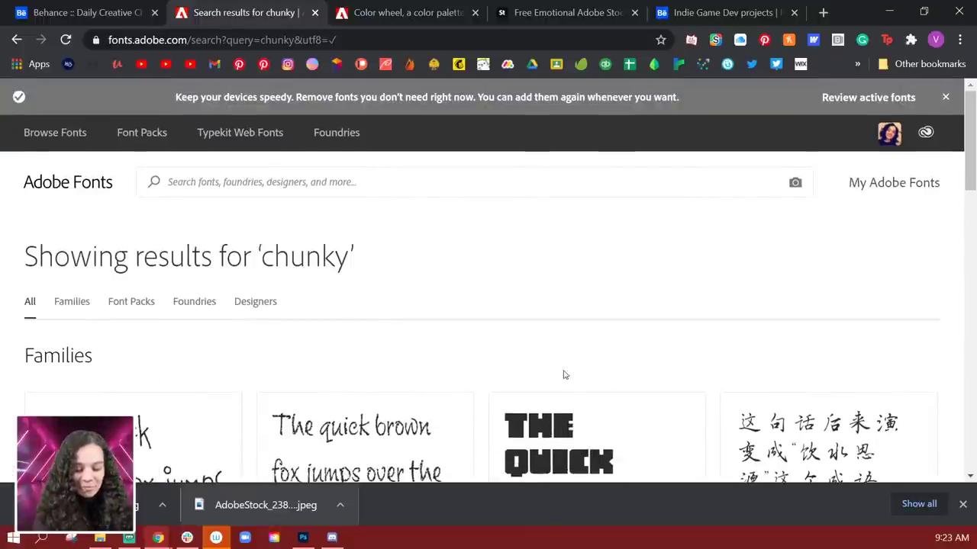
scroll(565, 375, down, 3)
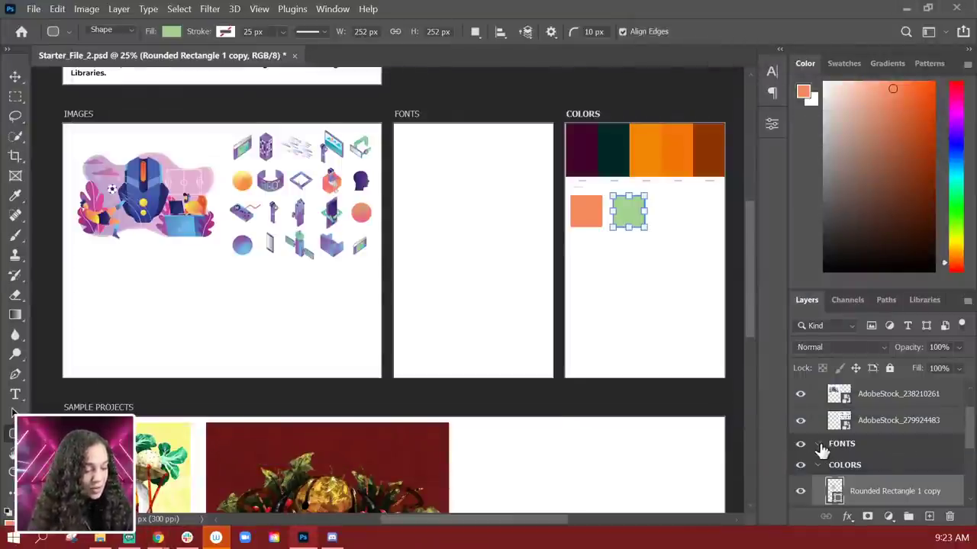
Step: Add a 'Feb DCC 2021' text line atop the FONTS panel, enlarged to 21.04 pt
click(837, 454)
key(ctrl+plus)
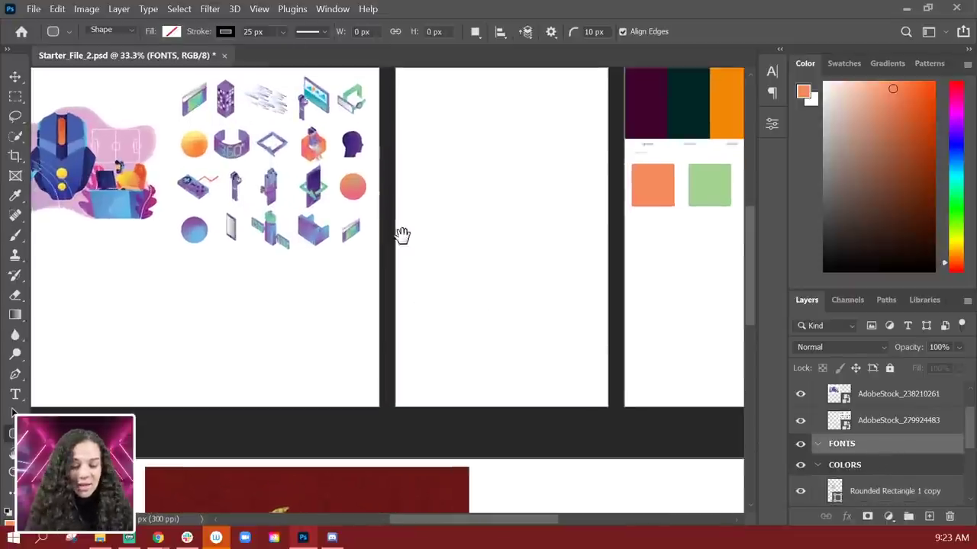
drag(401, 236, 367, 353)
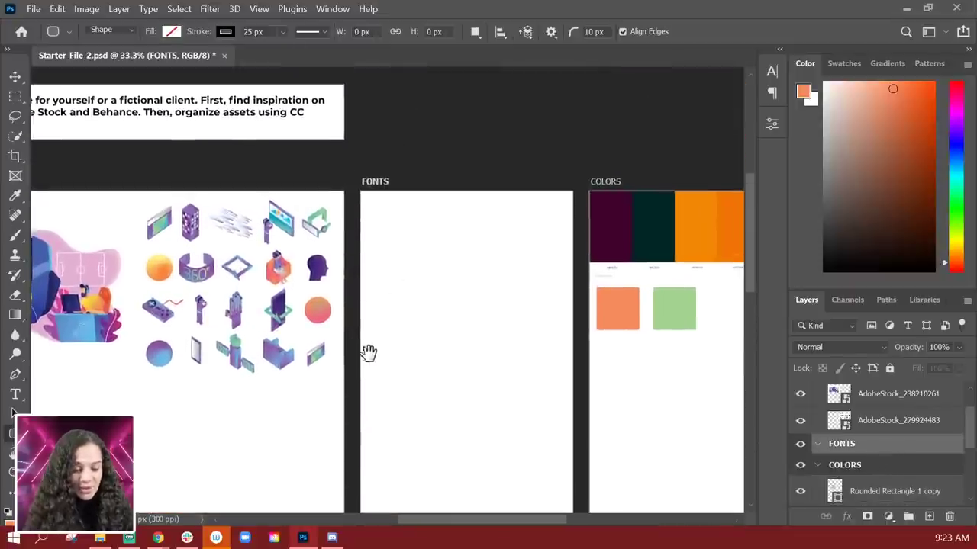
key(t)
click(395, 232)
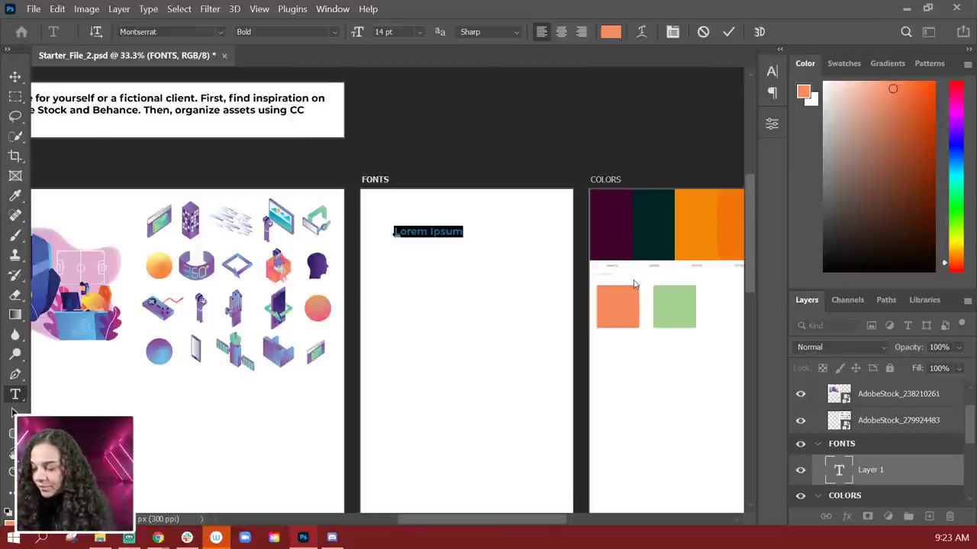
text(Feb D)
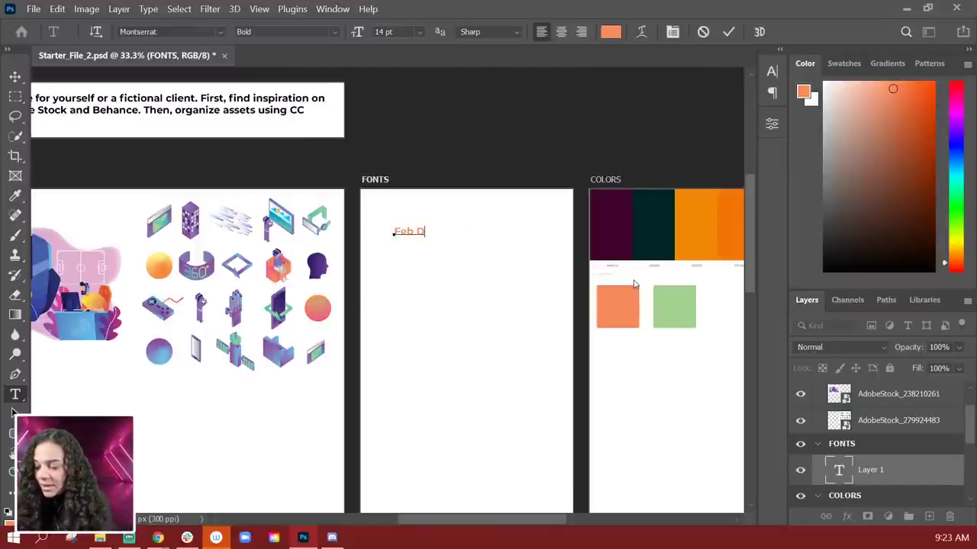
text(CC 2021)
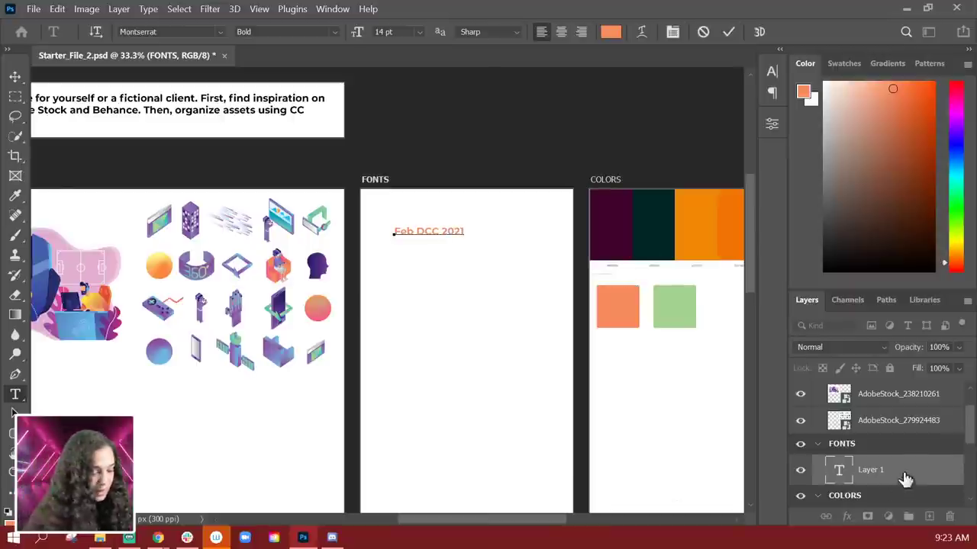
click(922, 473)
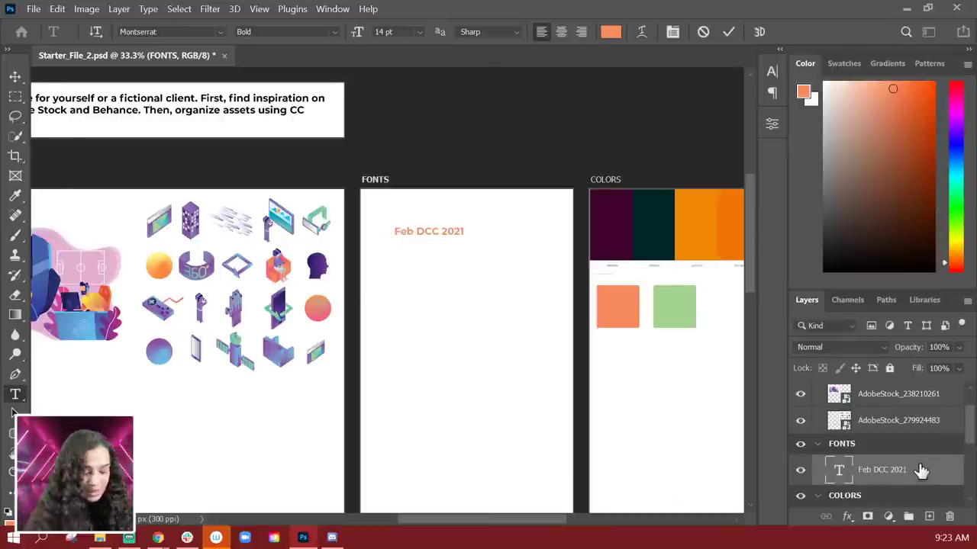
key(ctrl+t)
mouse_move(463, 218)
mouse_down()
mouse_move(491, 206)
mouse_move(500, 217)
mouse_move(462, 226)
mouse_move(455, 216)
mouse_up()
key(Return)
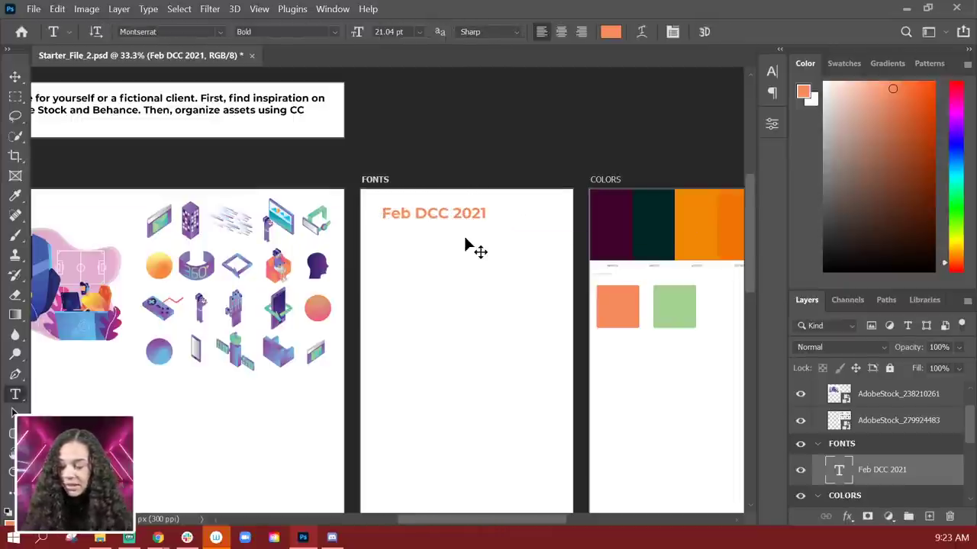
Step: Duplicate the text layer four times, moving each copy down to make five lines
key(ctrl+j)
key(ctrl+t)
drag(457, 219, 462, 329)
key(Return)
key(ctrl+j)
key(ctrl+t)
key(Return)
key(ctrl+t)
key(Return)
key(ctrl+t)
key(Return)
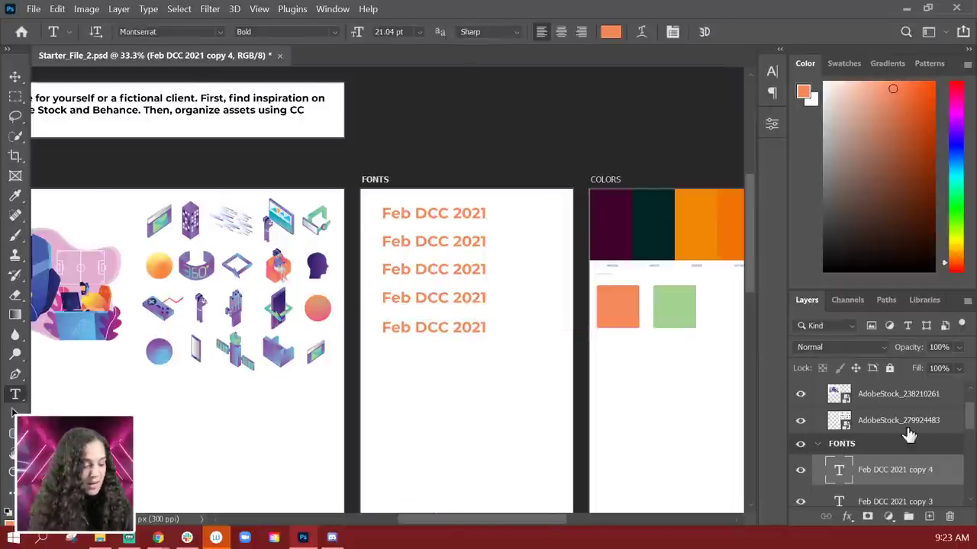
Step: Delete an accidental placeholder text box drawn over the first line
scroll(911, 436, down, 3)
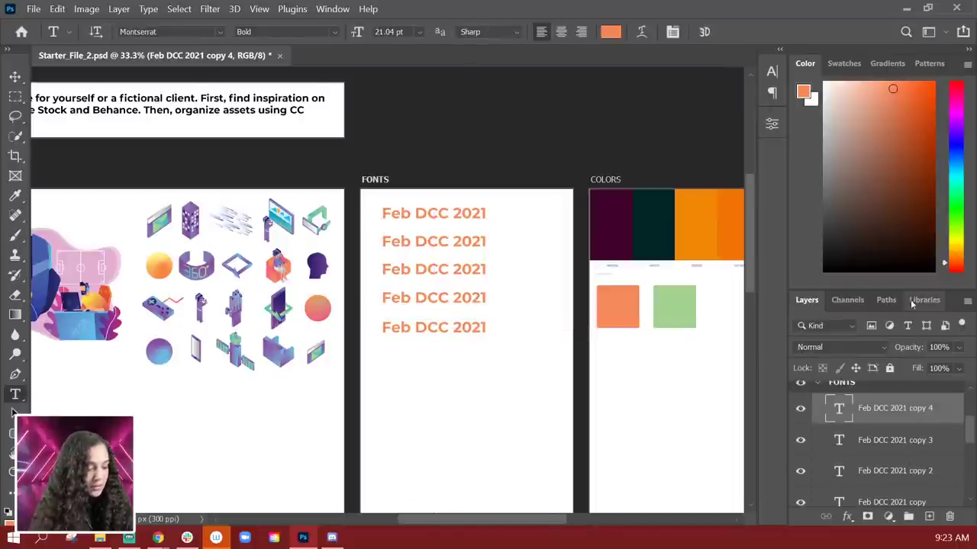
drag(913, 291, 912, 158)
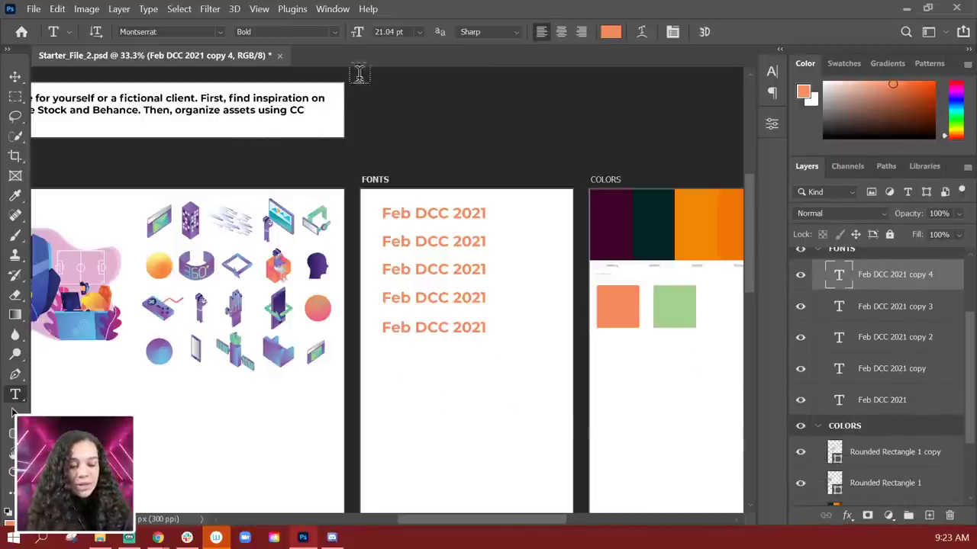
drag(486, 213, 372, 220)
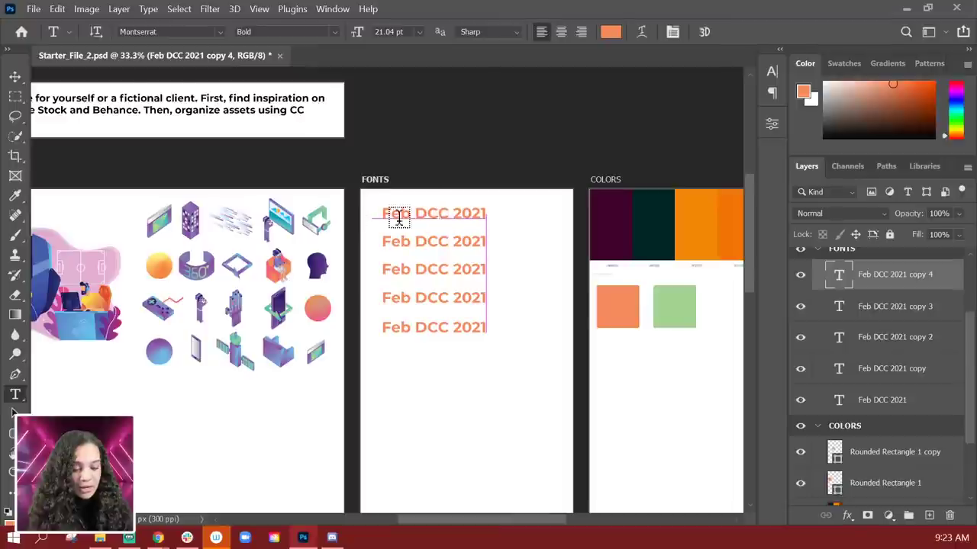
key(Escape)
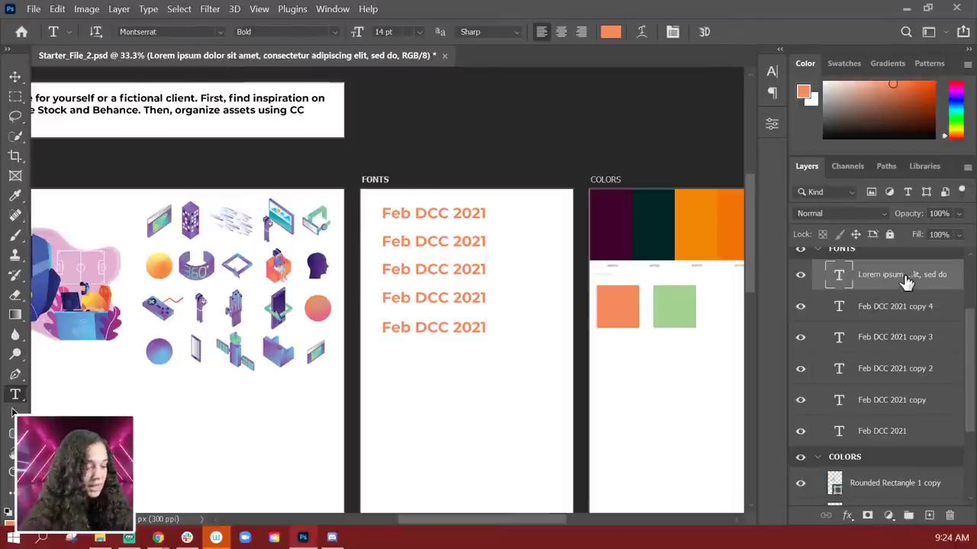
key(Delete)
Step: Set the first 'Feb DCC 2021' line in the Gastromond typeface
click(419, 211)
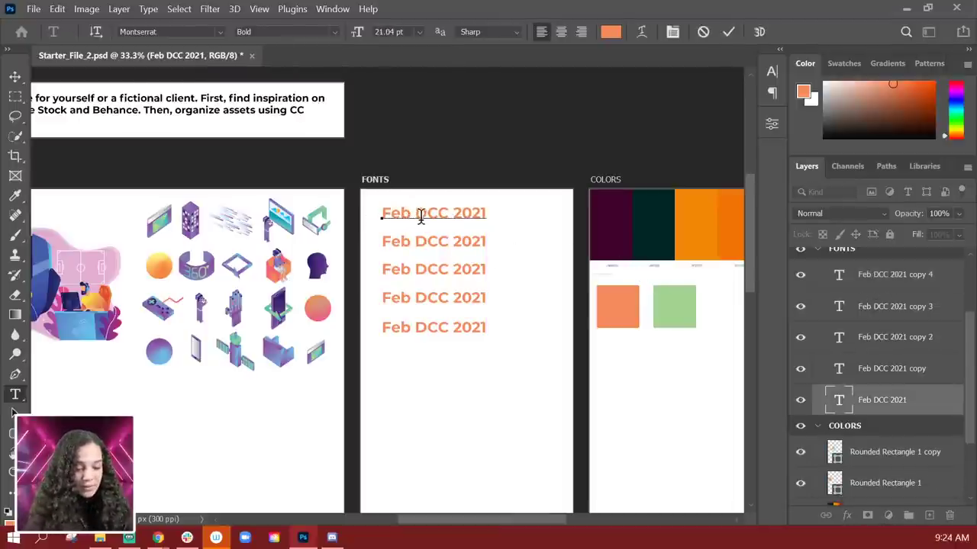
double_click(420, 213)
double_click(392, 214)
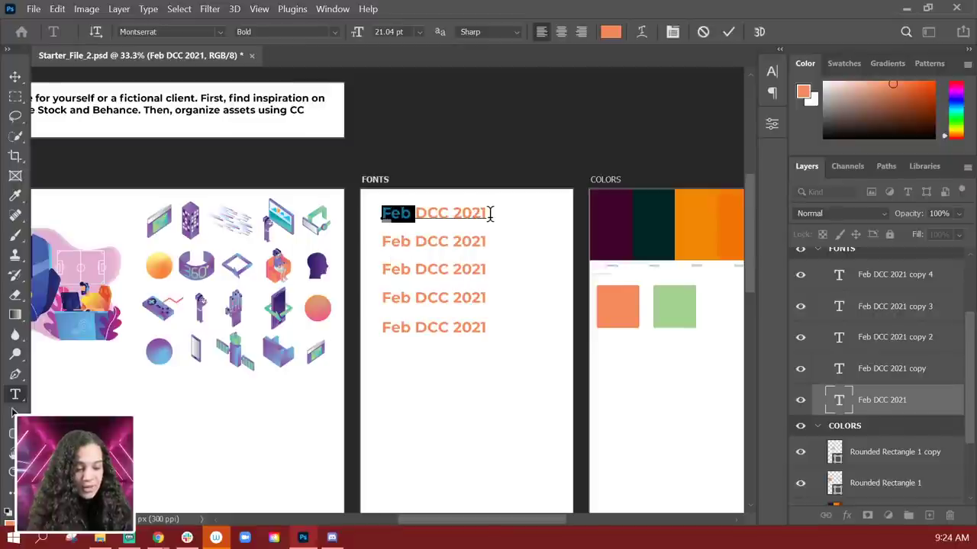
drag(488, 212, 353, 217)
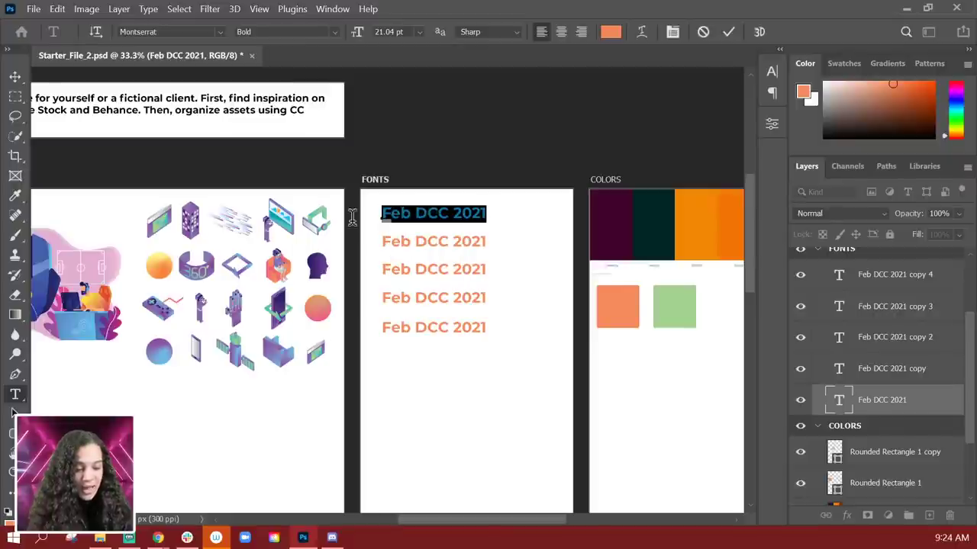
click(221, 33)
text(Gastromond)
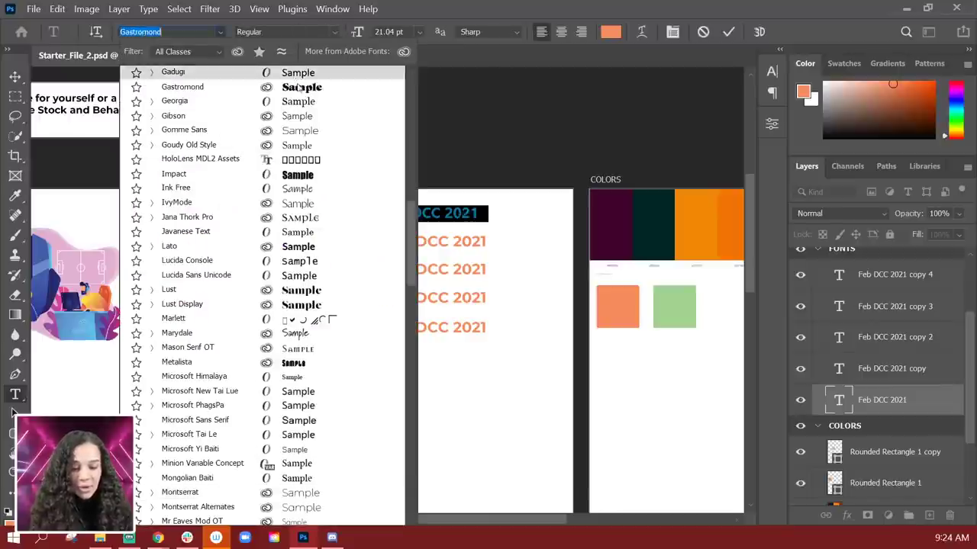
key(Return)
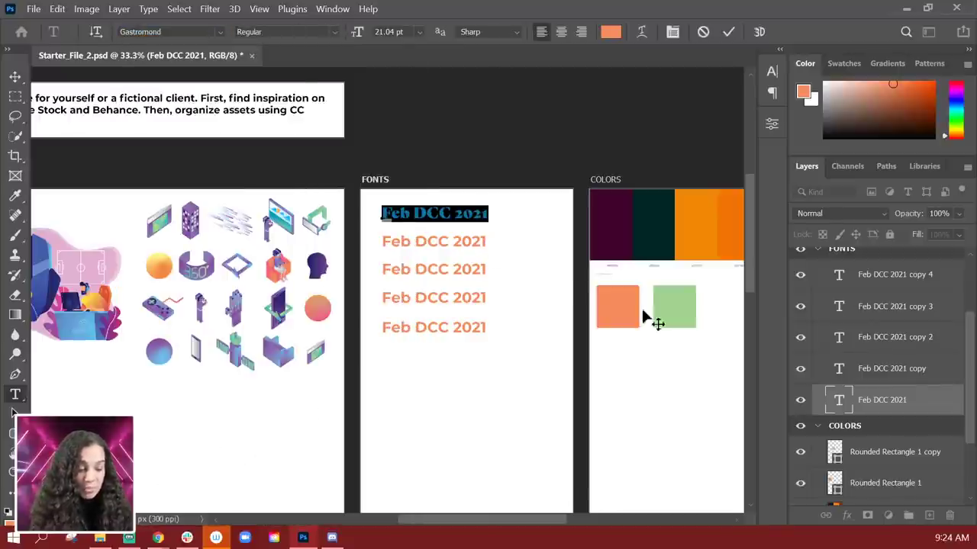
click(904, 368)
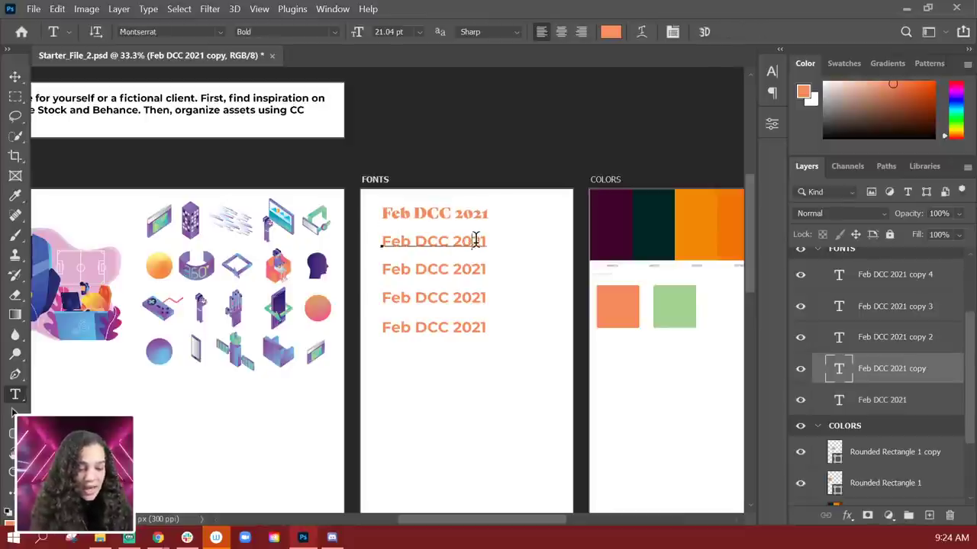
Step: Change the second 'Feb DCC 2021' line to Active Regular
drag(483, 241, 368, 241)
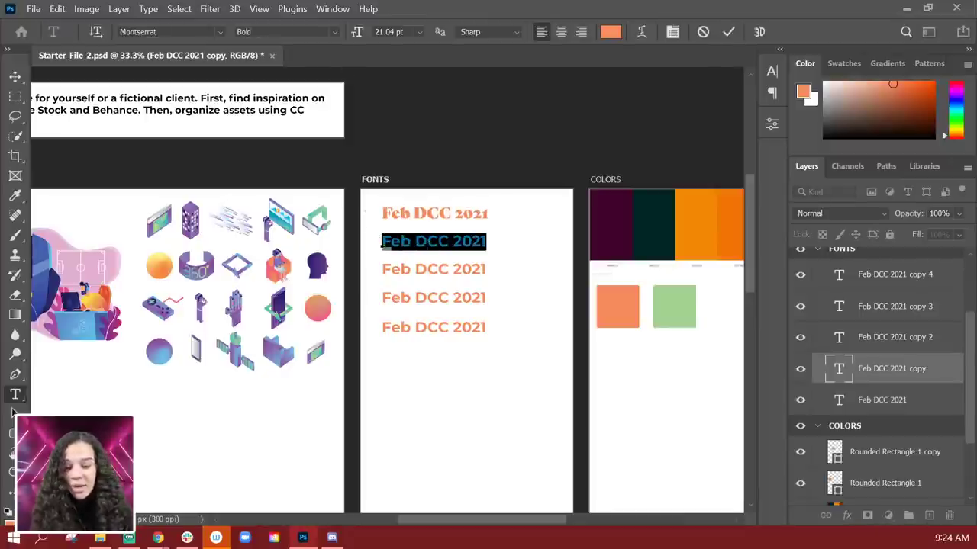
click(219, 32)
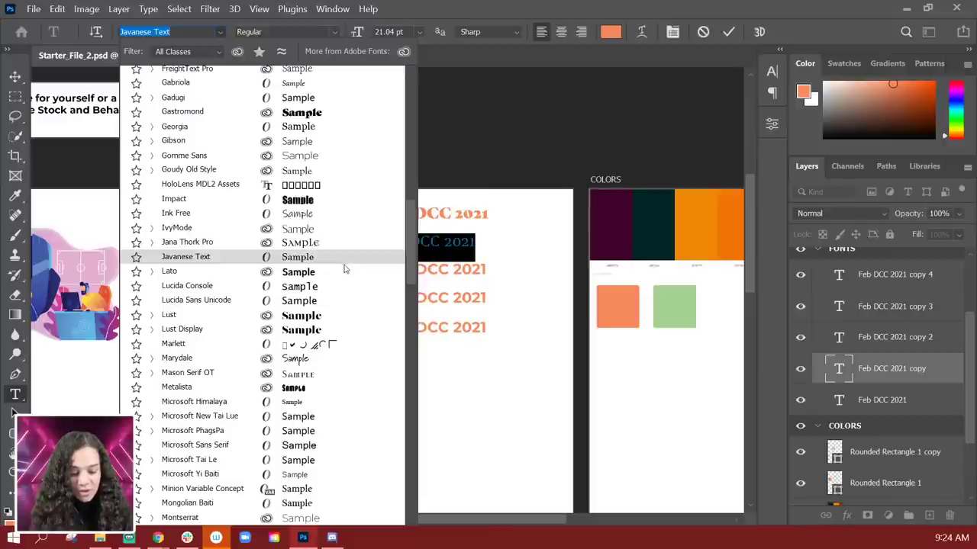
scroll(344, 269, up, 3)
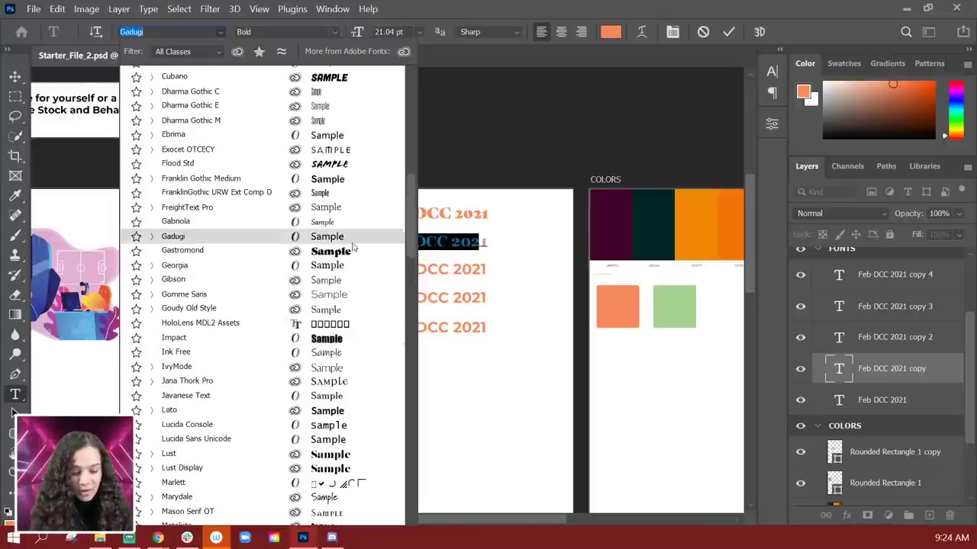
scroll(353, 247, up, 8)
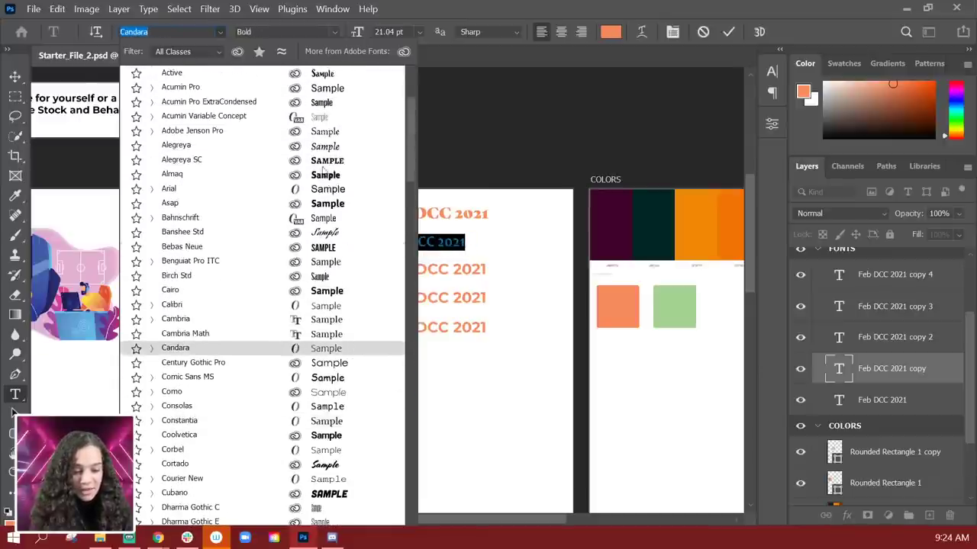
scroll(324, 171, up, 1)
click(267, 157)
scroll(445, 103, up, 7)
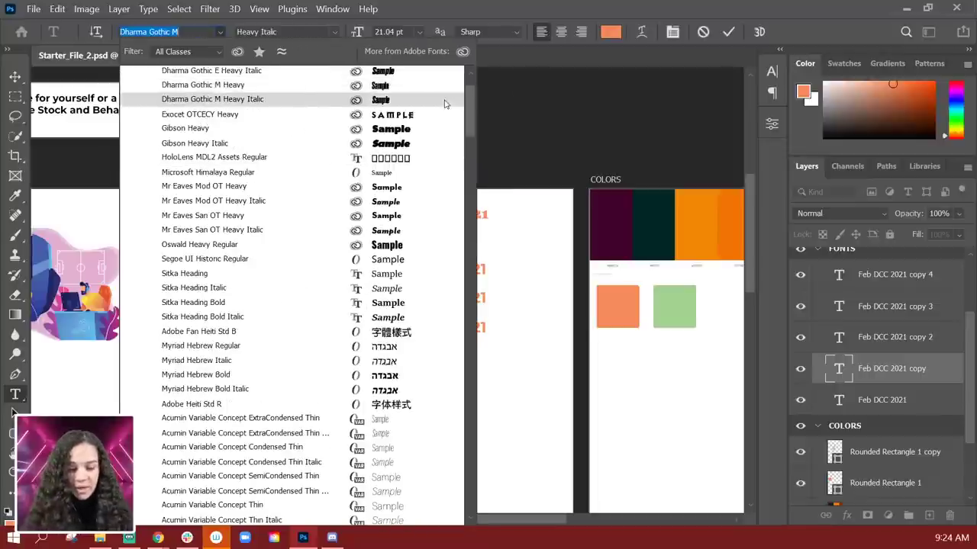
scroll(472, 15, down, 15)
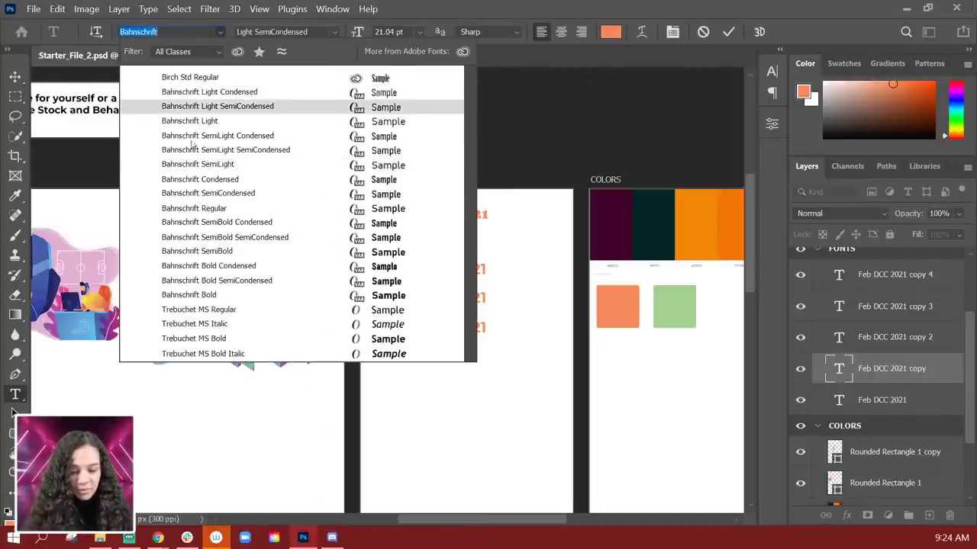
key(Up)
key(Up)
key(Up)
key(Up)
key(Up)
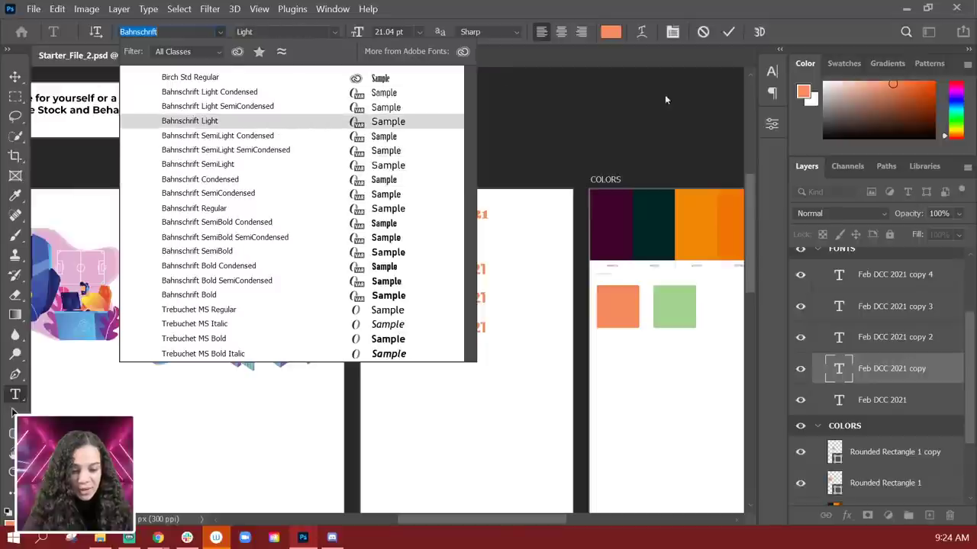
text(ch)
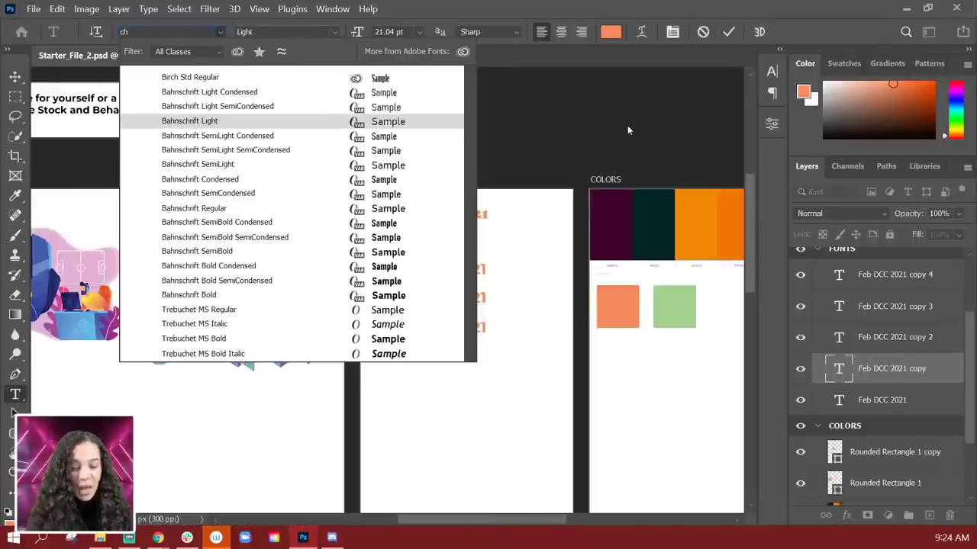
key(BackSpace)
key(BackSpace)
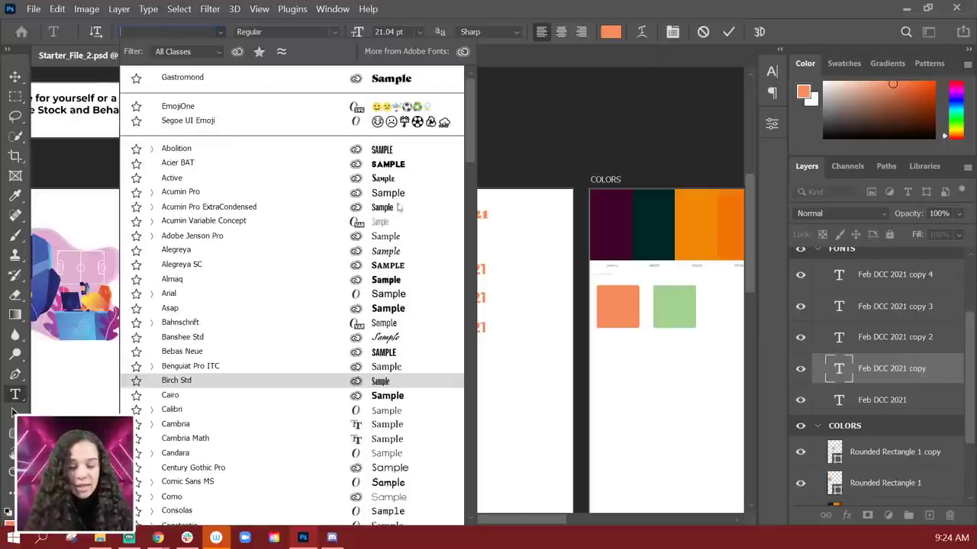
scroll(315, 191, down, 1)
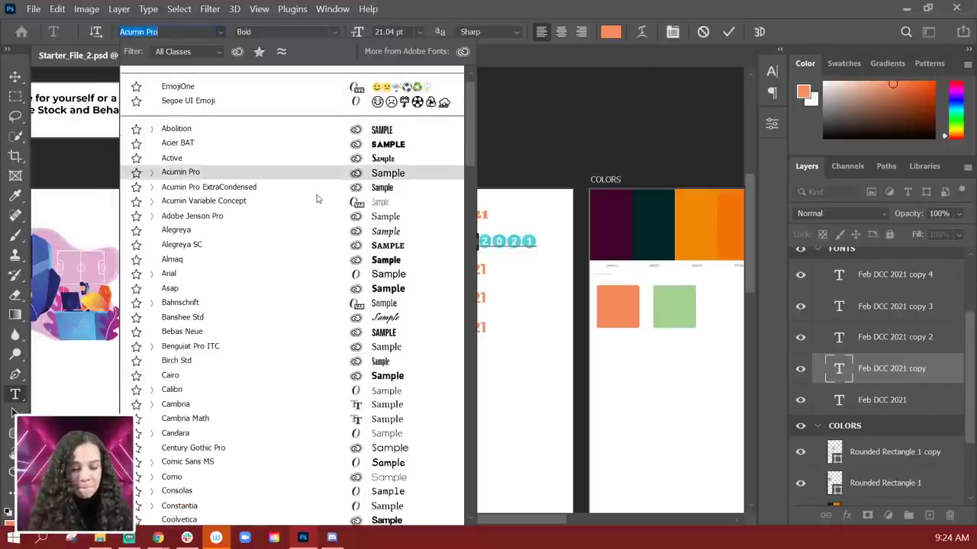
click(272, 159)
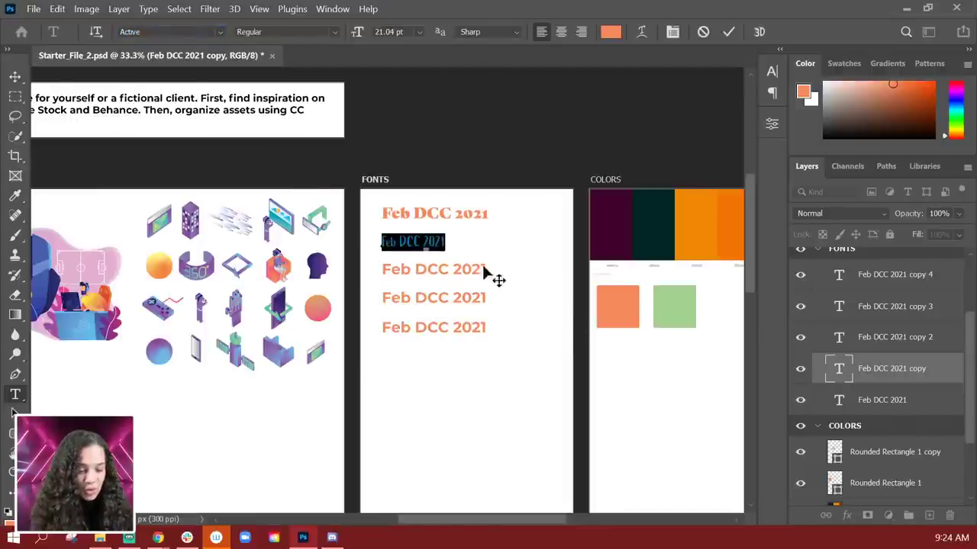
click(915, 336)
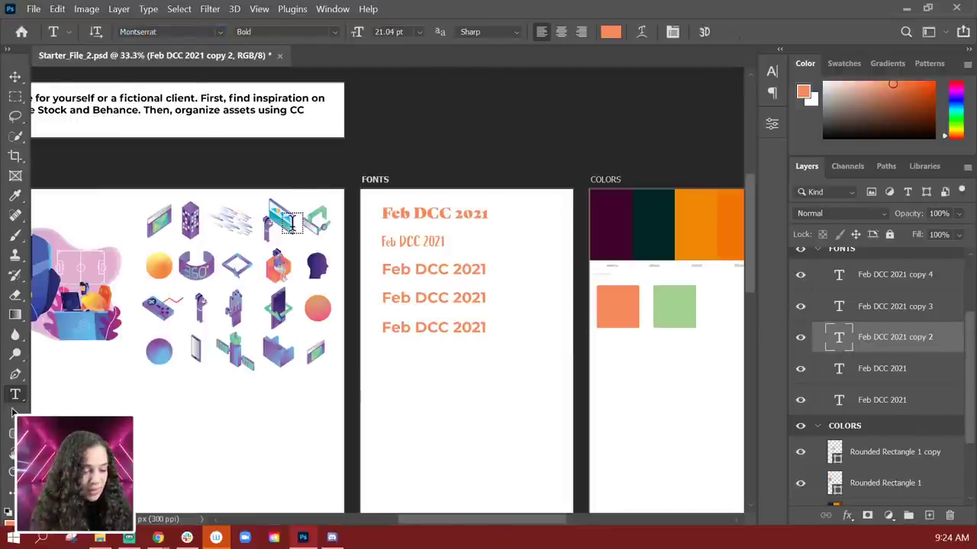
Step: Set the third 'Feb DCC 2021' line in Reklame Script Bold and commit it
double_click(418, 270)
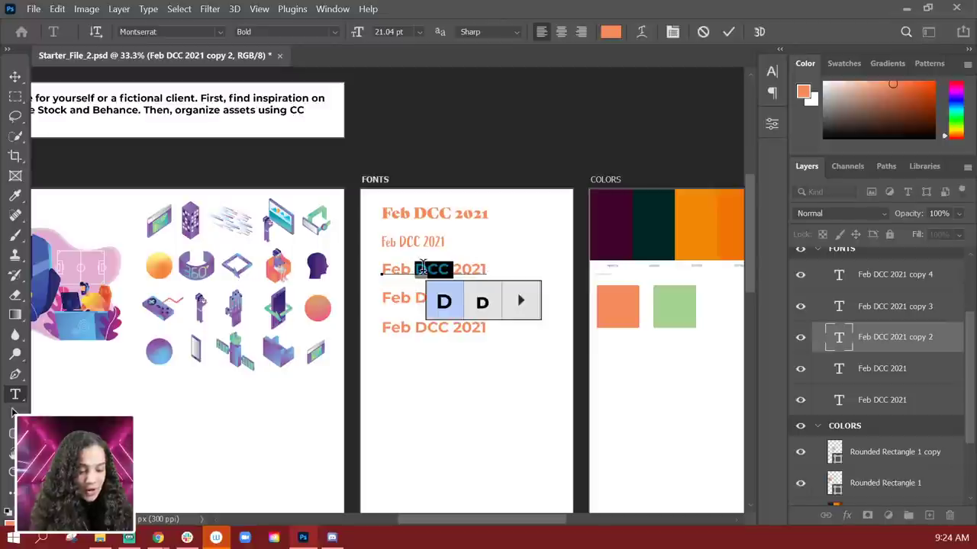
click(932, 345)
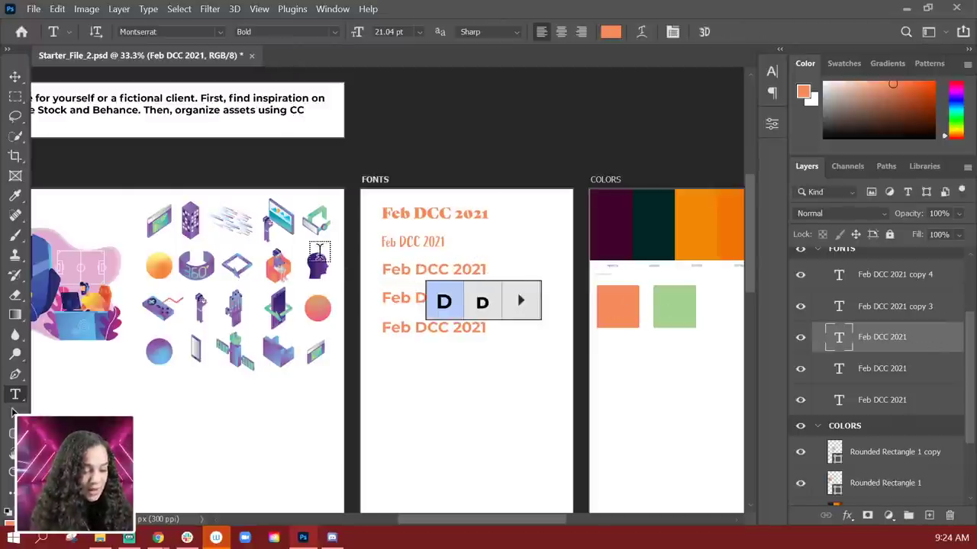
drag(382, 269, 503, 279)
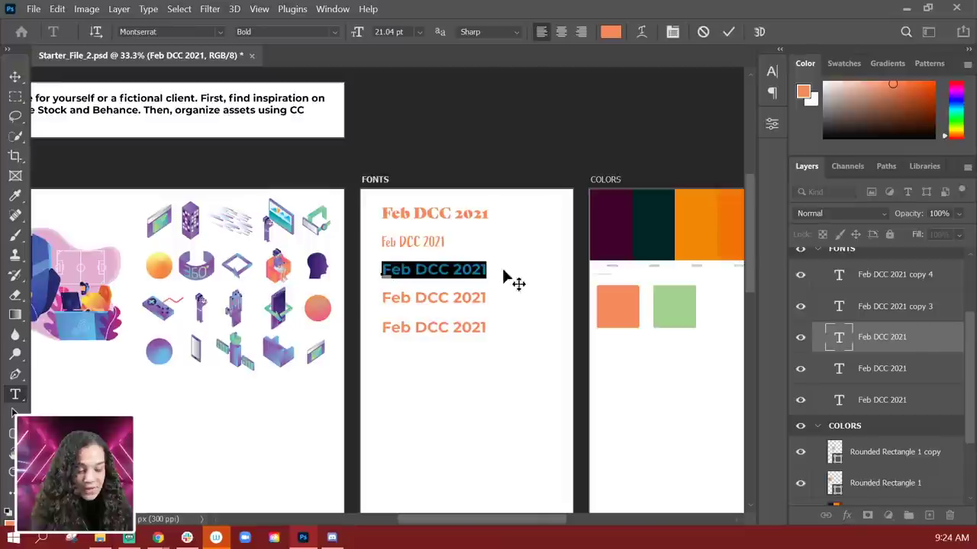
click(218, 31)
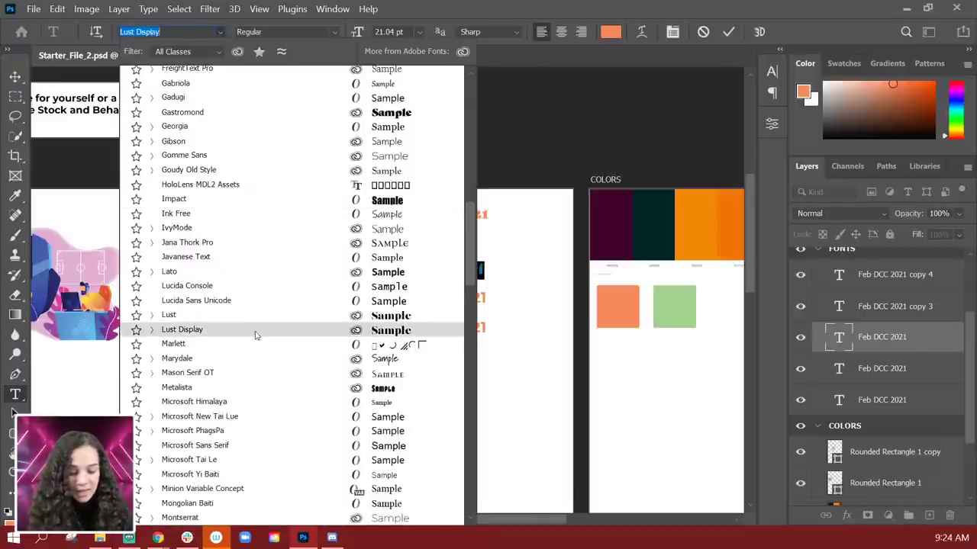
scroll(258, 324, down, 10)
scroll(261, 314, down, 10)
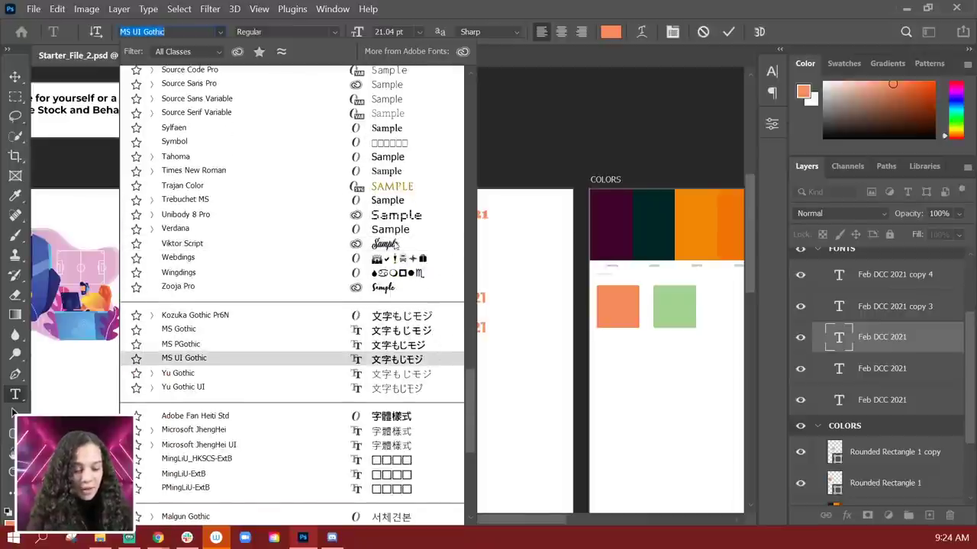
scroll(412, 241, up, 3)
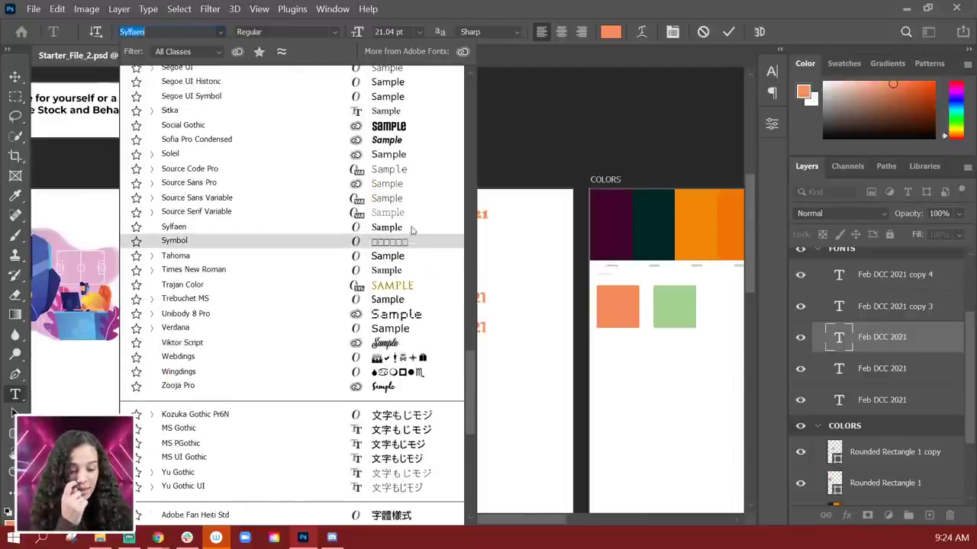
scroll(413, 221, up, 4)
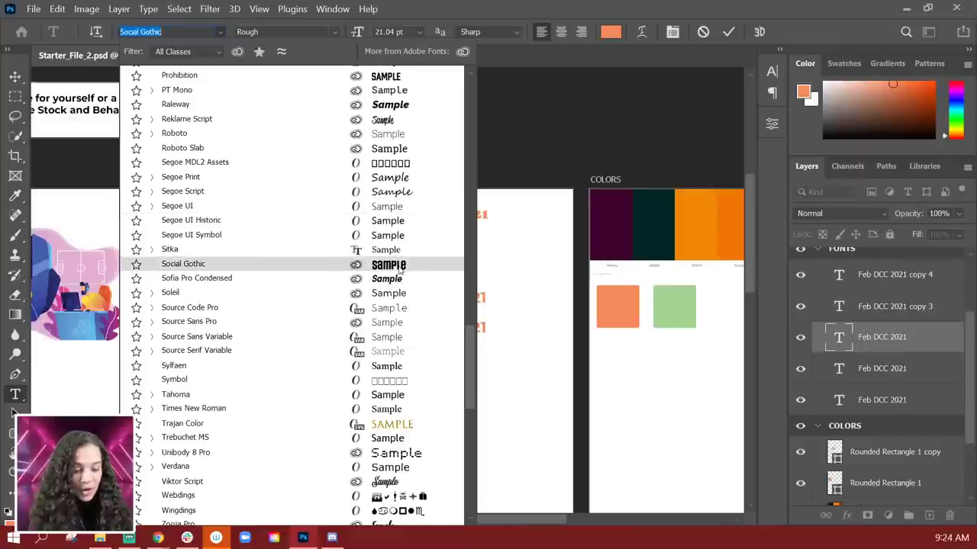
key(Escape)
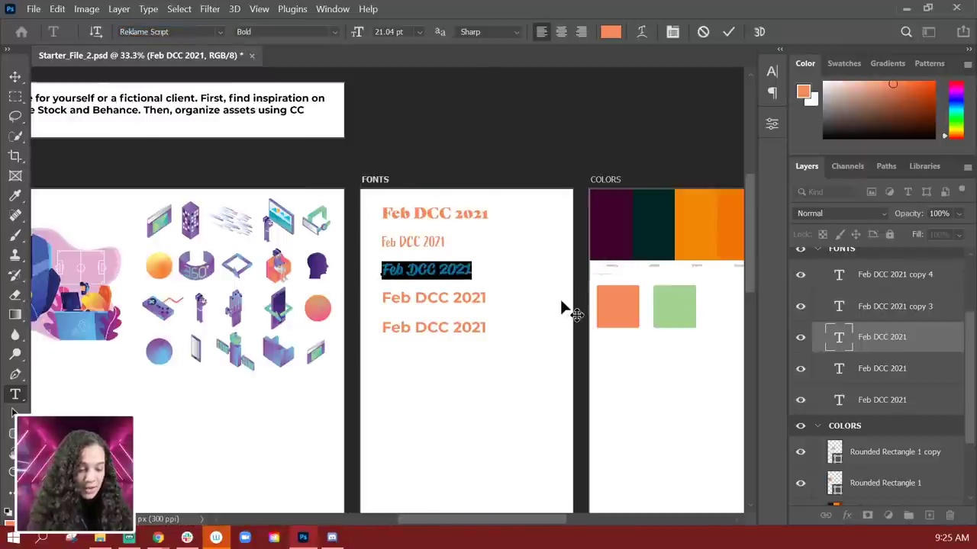
click(953, 347)
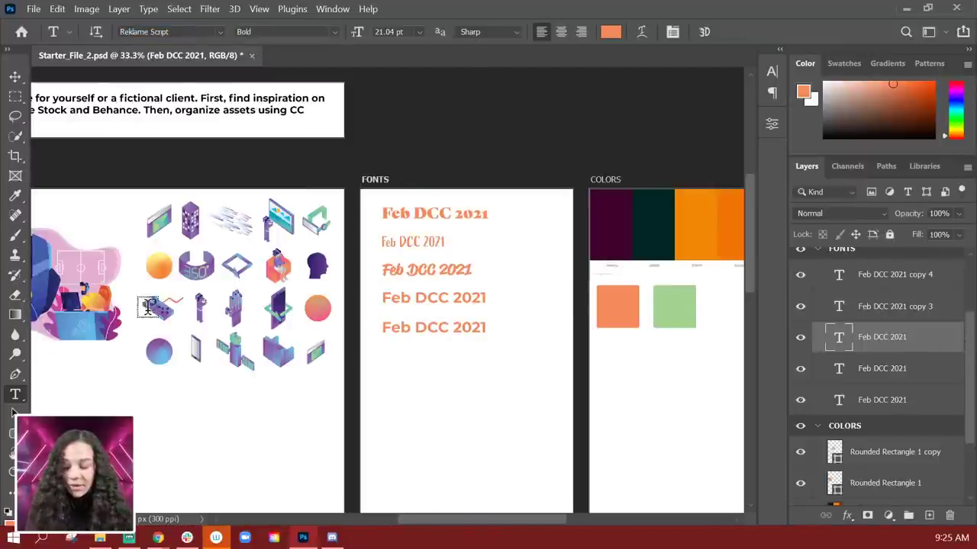
Step: Zoom out to 25% to view the whole Challenge 2 board
key(ctrl+minus)
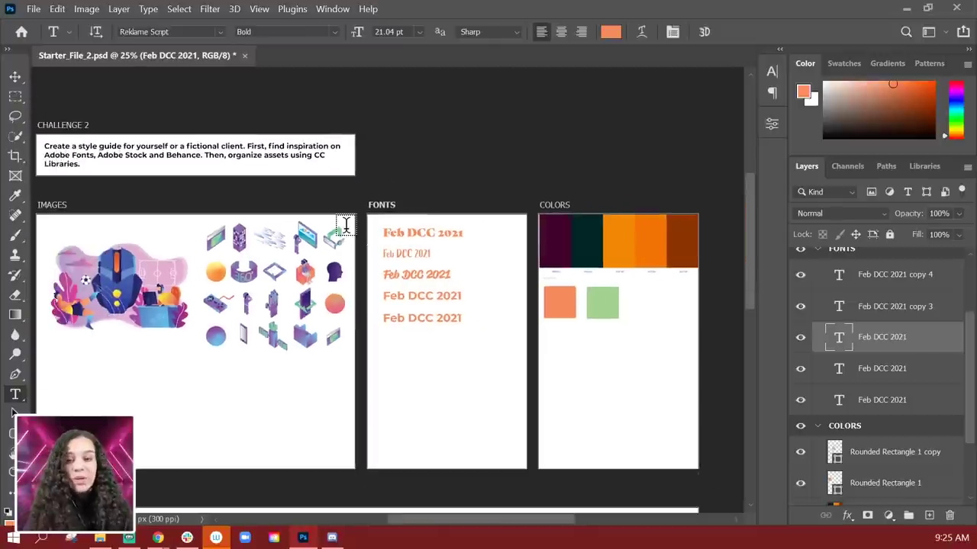